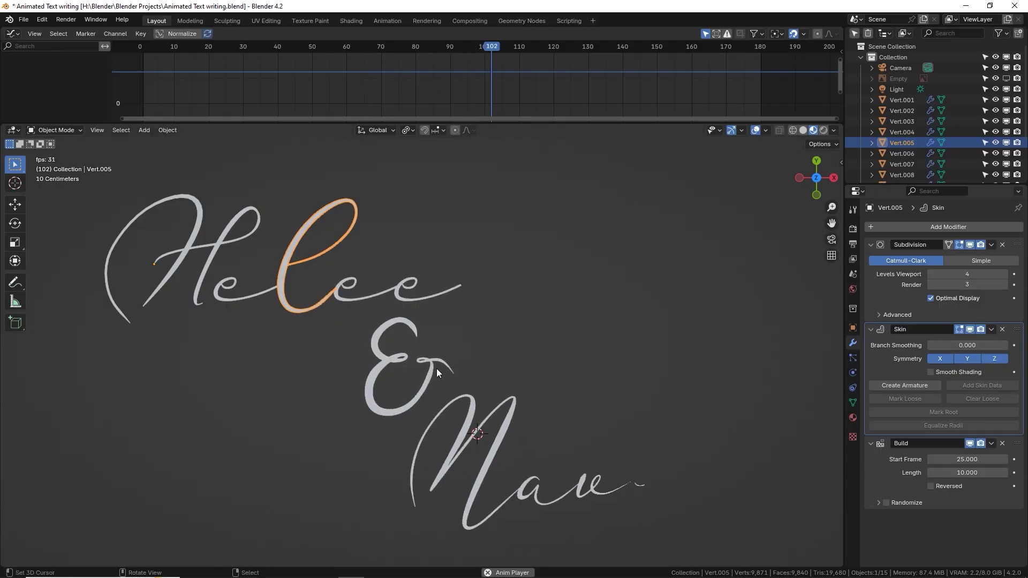
Start a new file, discarding the unsaved changes in the current project.
{"action": "left_click", "coordinate": [374, 366]}
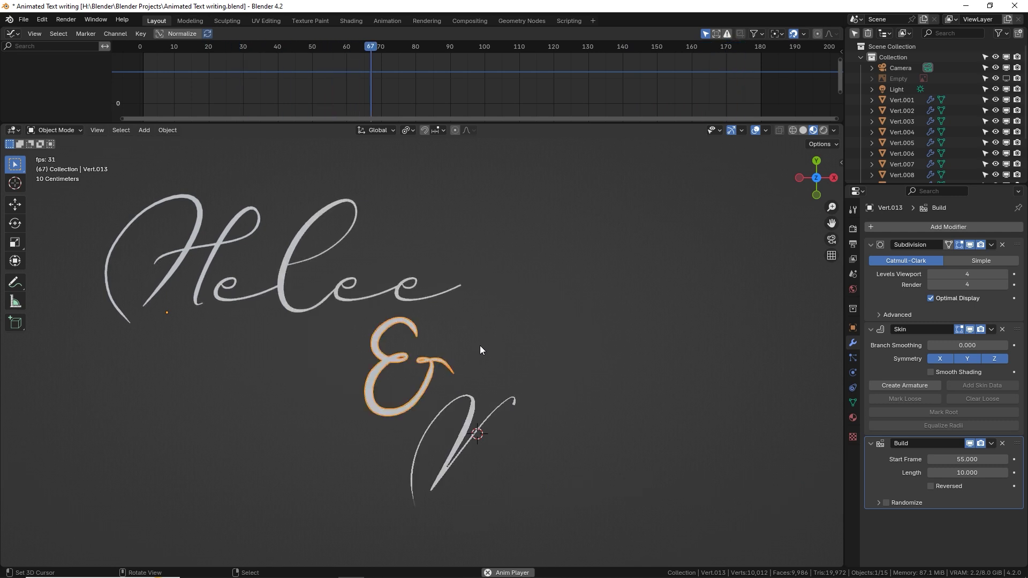
{"action": "left_click", "coordinate": [24, 20]}
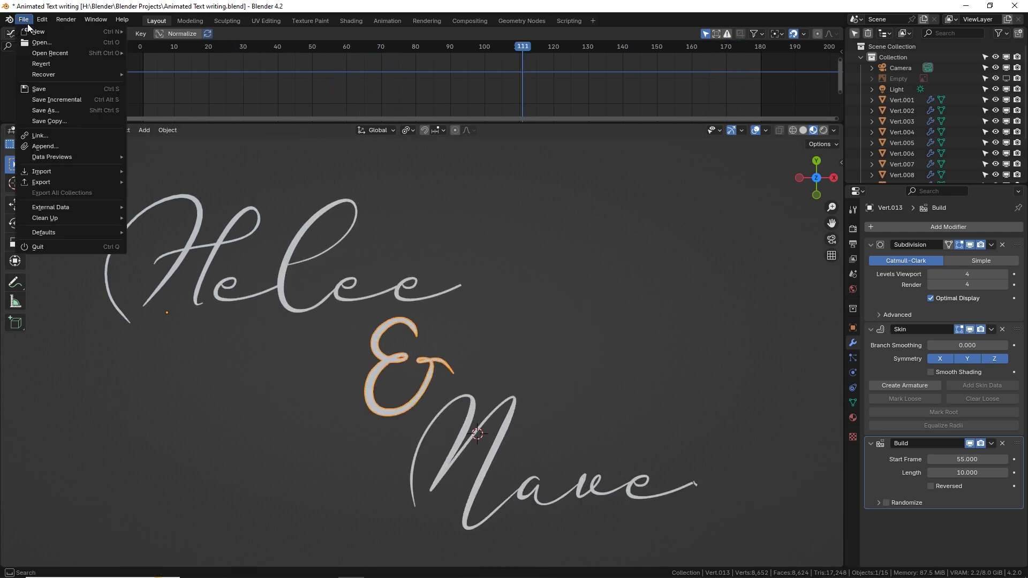
{"action": "mouse_move", "coordinate": [28, 30]}
{"action": "left_click", "coordinate": [150, 34]}
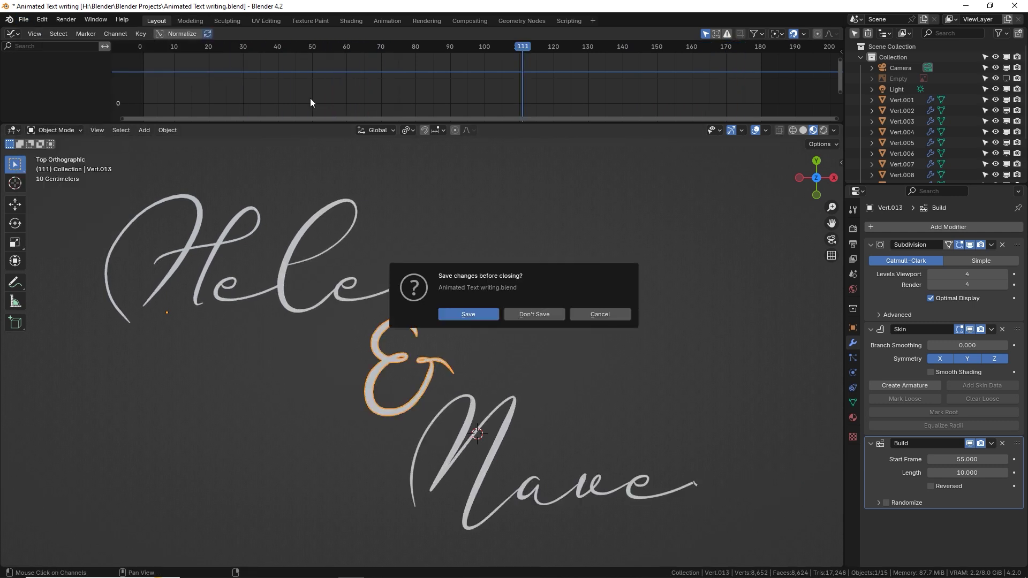
{"action": "left_click", "coordinate": [528, 315]}
Switch to the top orthographic view and delete the default light from the scene.
{"action": "key", "text": "KP_7"}
{"action": "middle_click_drag", "start_coordinate": [526, 308], "coordinate": [376, 525], "text": "shift"}
{"action": "left_click", "coordinate": [560, 402]}
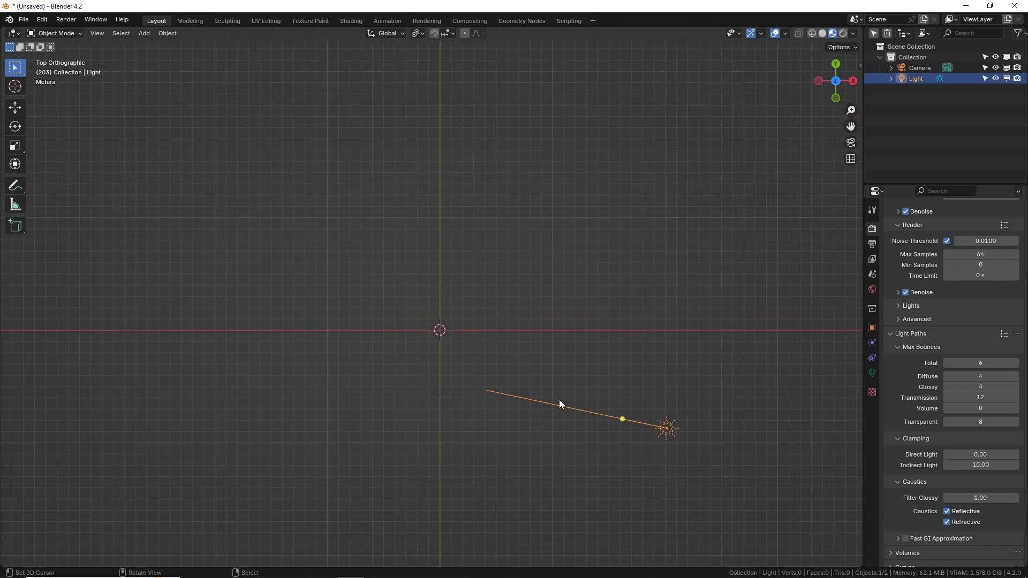
{"action": "key", "text": "Delete"}
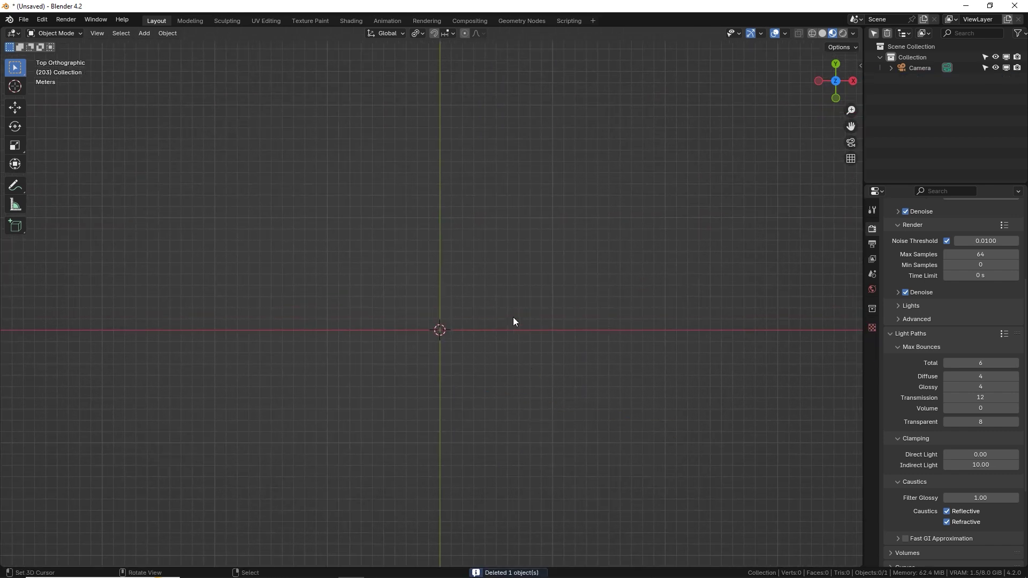
Add a text object at the world origin and replace its default text with a person's first name.
{"action": "middle_click_drag", "start_coordinate": [515, 317], "coordinate": [535, 304], "text": "shift"}
{"action": "key", "text": "shift+a"}
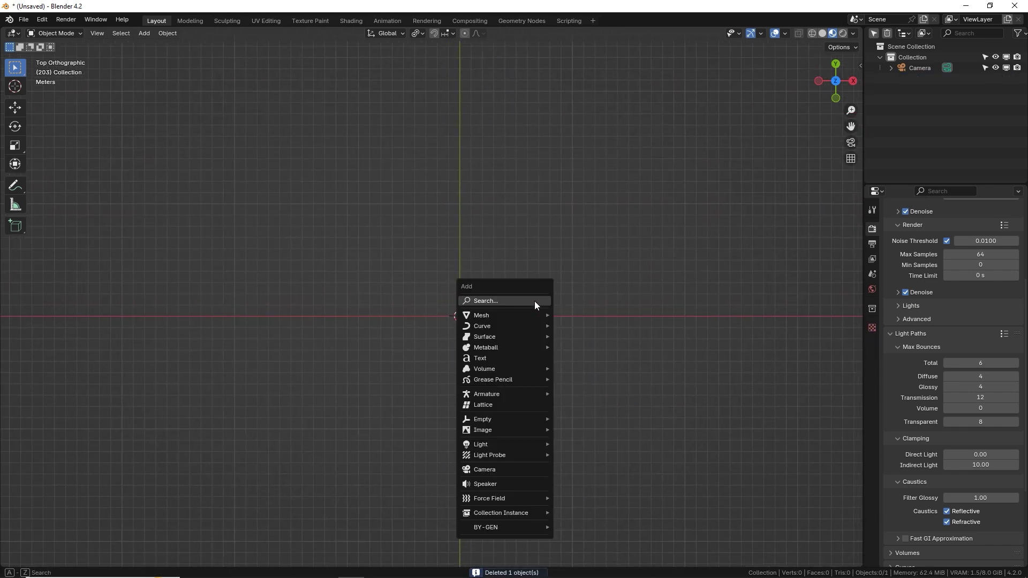
{"action": "left_click", "coordinate": [524, 336]}
{"action": "scroll", "coordinate": [492, 314], "scroll_direction": "up", "scroll_amount": 4}
{"action": "key", "text": "Tab"}
{"action": "key", "text": "BackSpace"}
{"action": "key", "text": "BackSpace"}
{"action": "key", "text": "BackSpace"}
{"action": "key", "text": "BackSpace"}
{"action": "type", "text": "Daniel"}
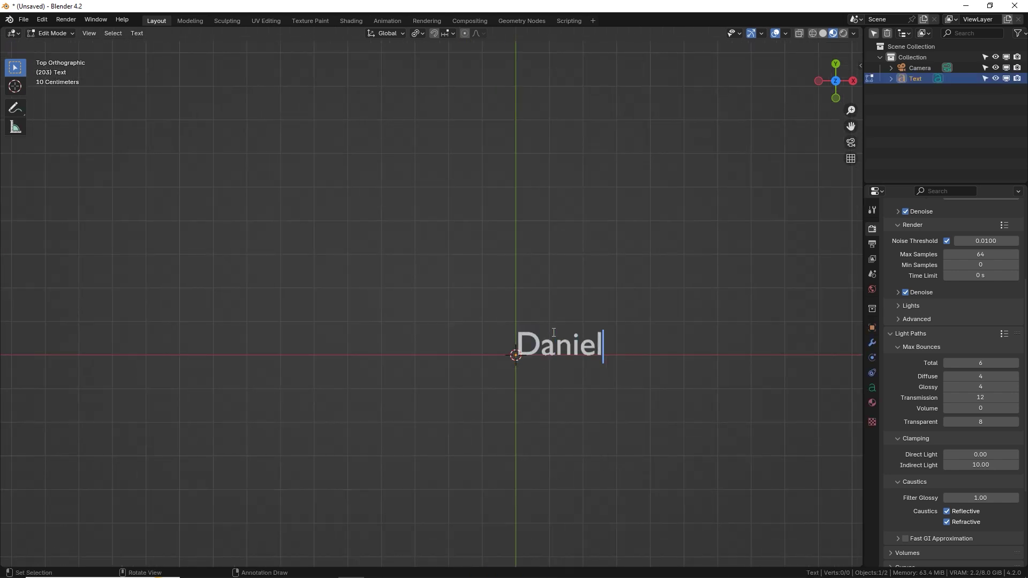
{"action": "key", "text": "Tab"}
Open the file browser for the text object's Regular font and browse the fonts in C:\Windows\Fonts.
{"action": "left_click", "coordinate": [872, 343]}
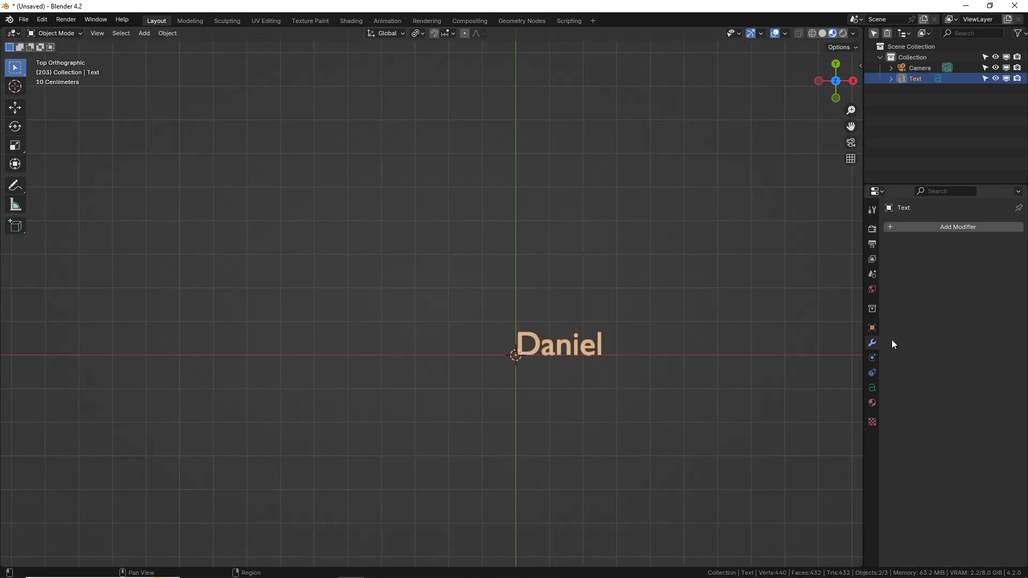
{"action": "left_click", "coordinate": [872, 387]}
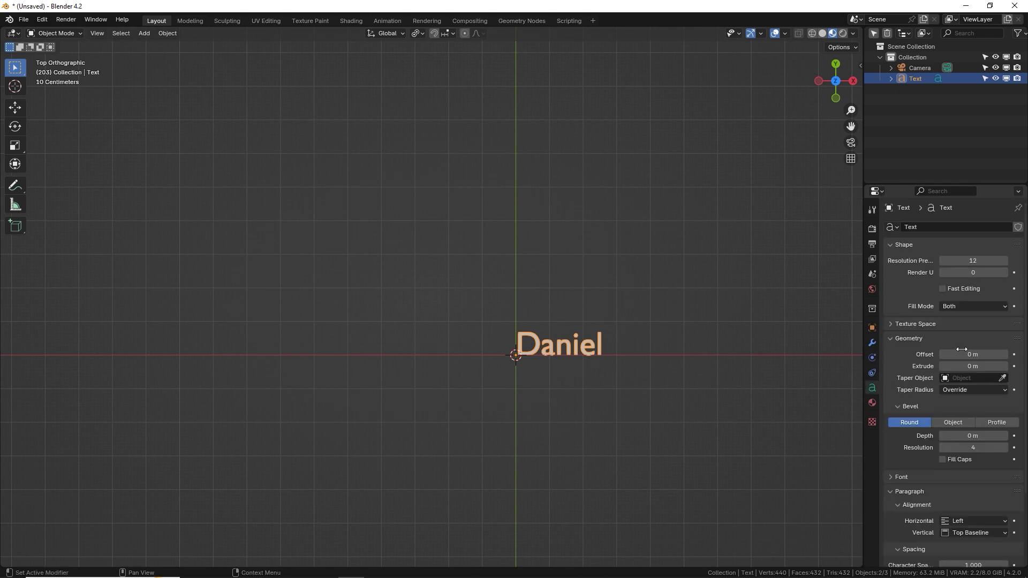
{"action": "scroll", "coordinate": [914, 323], "scroll_direction": "down", "scroll_amount": 2}
{"action": "scroll", "coordinate": [910, 369], "scroll_direction": "down", "scroll_amount": 3}
{"action": "left_click", "coordinate": [901, 394]}
{"action": "scroll", "coordinate": [953, 367], "scroll_direction": "down", "scroll_amount": 2}
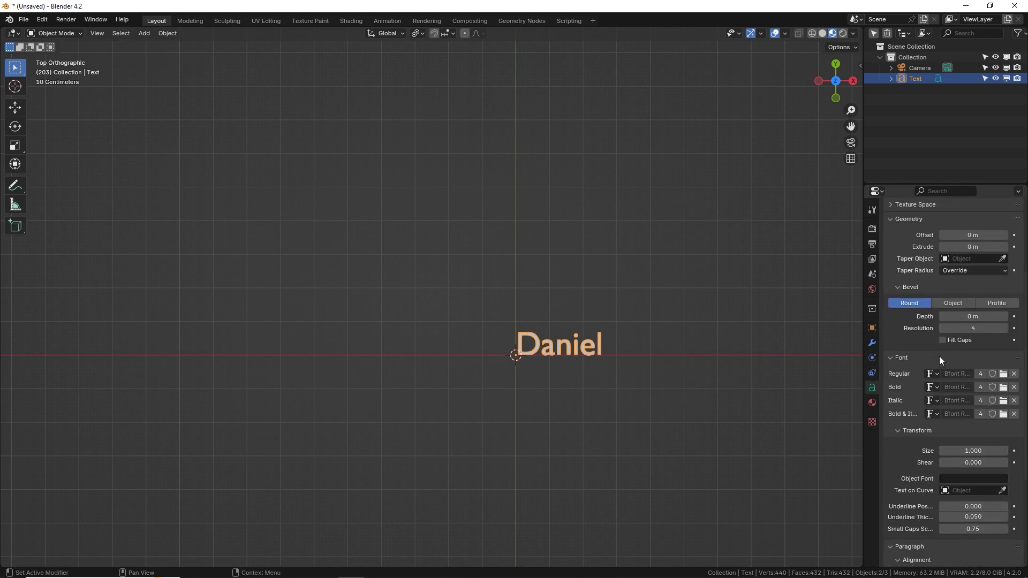
{"action": "left_click", "coordinate": [1003, 373]}
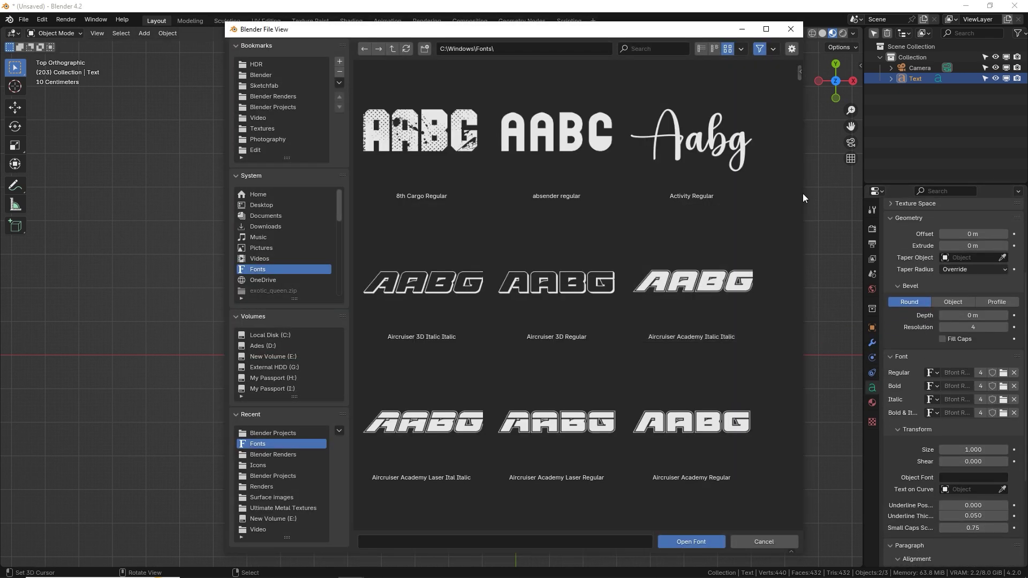
{"action": "left_click_drag", "start_coordinate": [801, 77], "coordinate": [800, 481]}
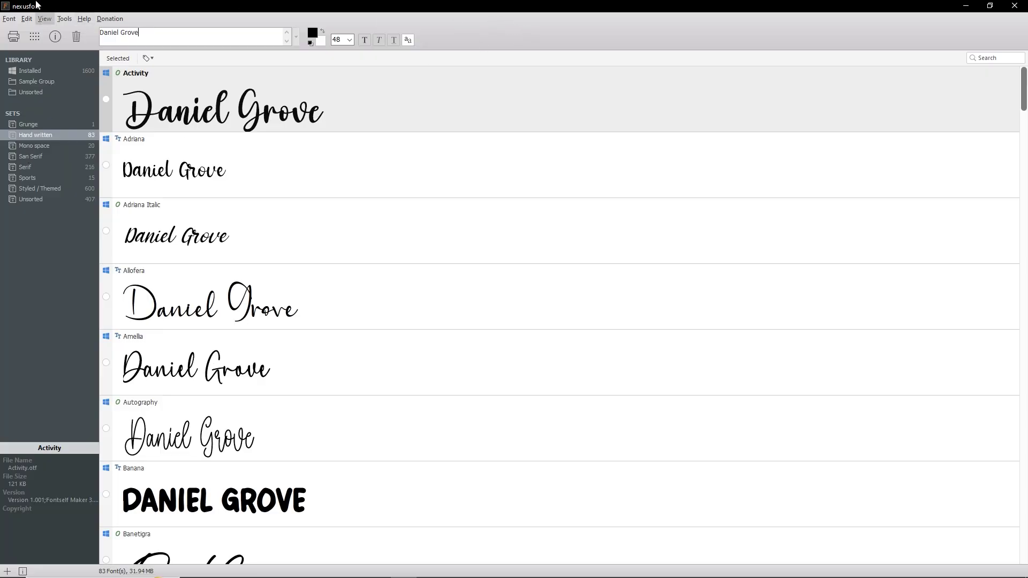
In nexusfont, preview the sample name in the Mono space, San Serif, Serif, Sports and Styled / Themed font sets.
{"action": "left_click", "coordinate": [44, 148]}
{"action": "left_click", "coordinate": [46, 155]}
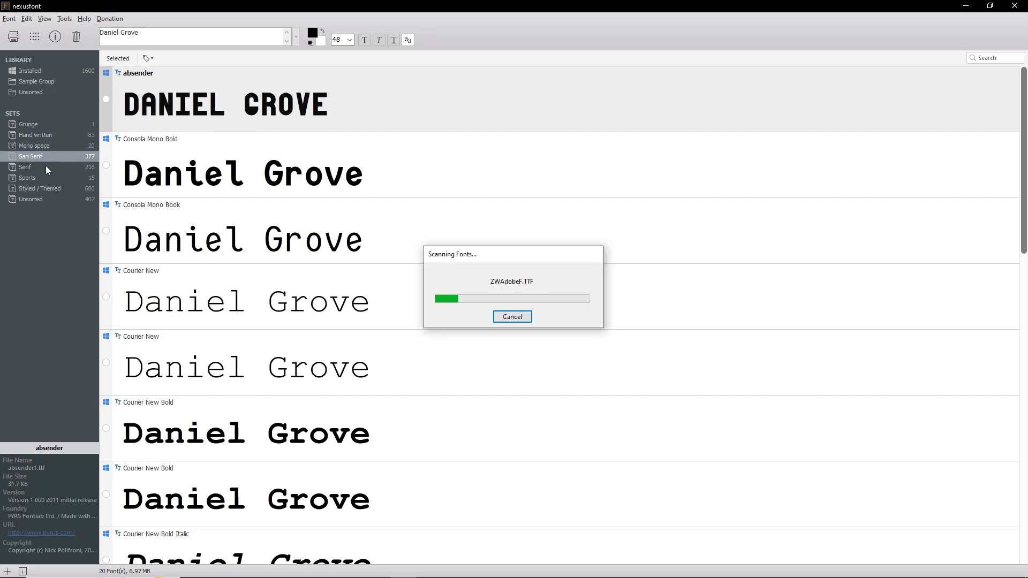
{"action": "left_click", "coordinate": [44, 167]}
{"action": "left_click", "coordinate": [46, 178]}
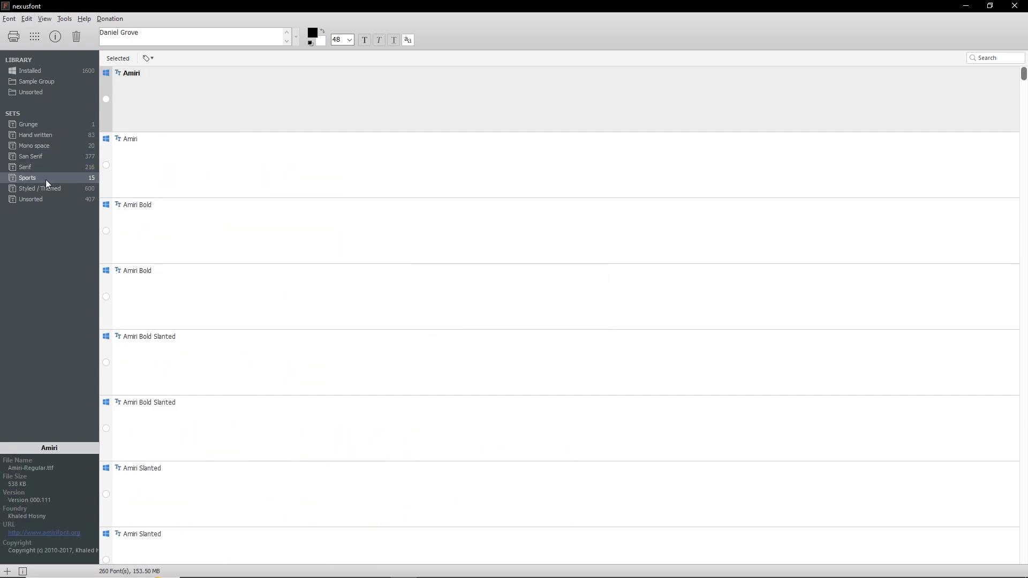
{"action": "left_click", "coordinate": [49, 189]}
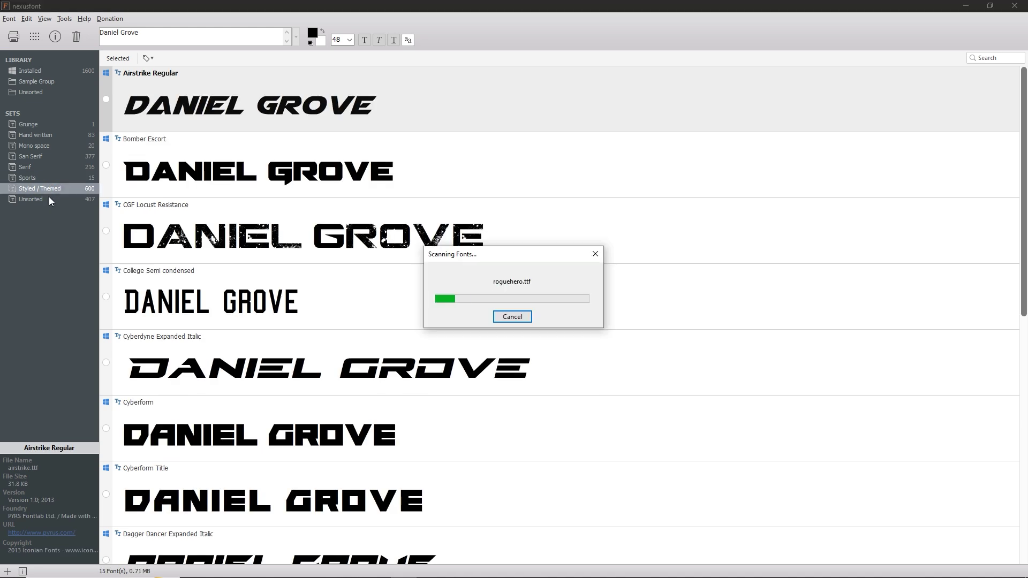
{"action": "scroll", "coordinate": [536, 316], "scroll_direction": "down", "scroll_amount": 2}
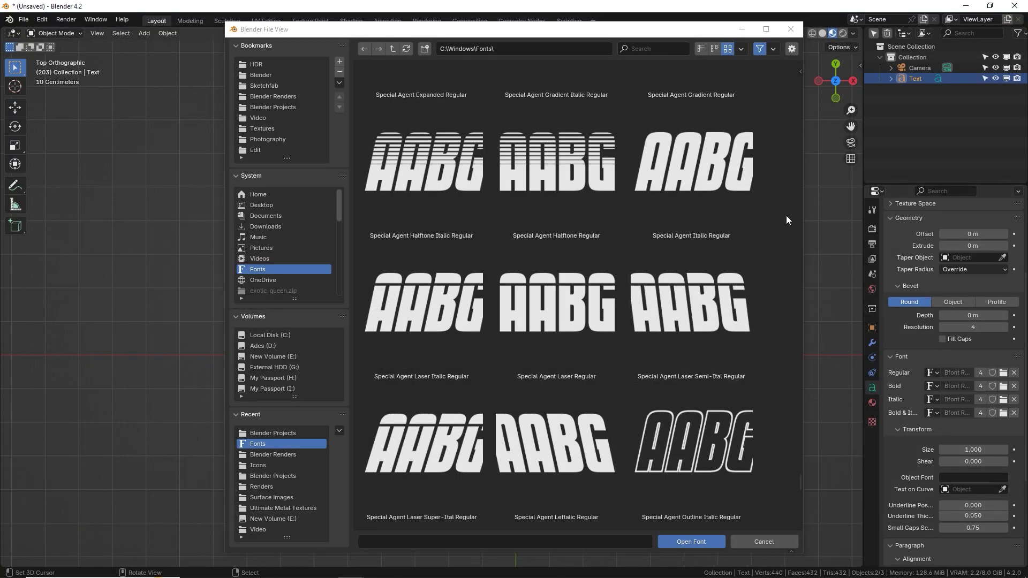
Back in Blender's font browser, load Autography Regular as the text object's regular font.
{"action": "left_click_drag", "start_coordinate": [798, 479], "coordinate": [844, 91]}
{"action": "left_click", "coordinate": [610, 433]}
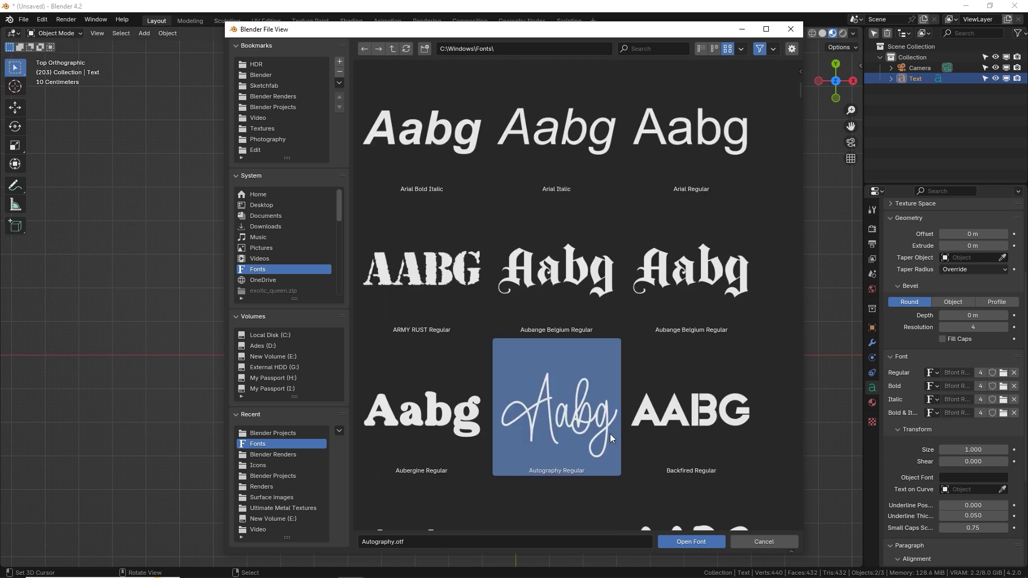
{"action": "left_click", "coordinate": [688, 546]}
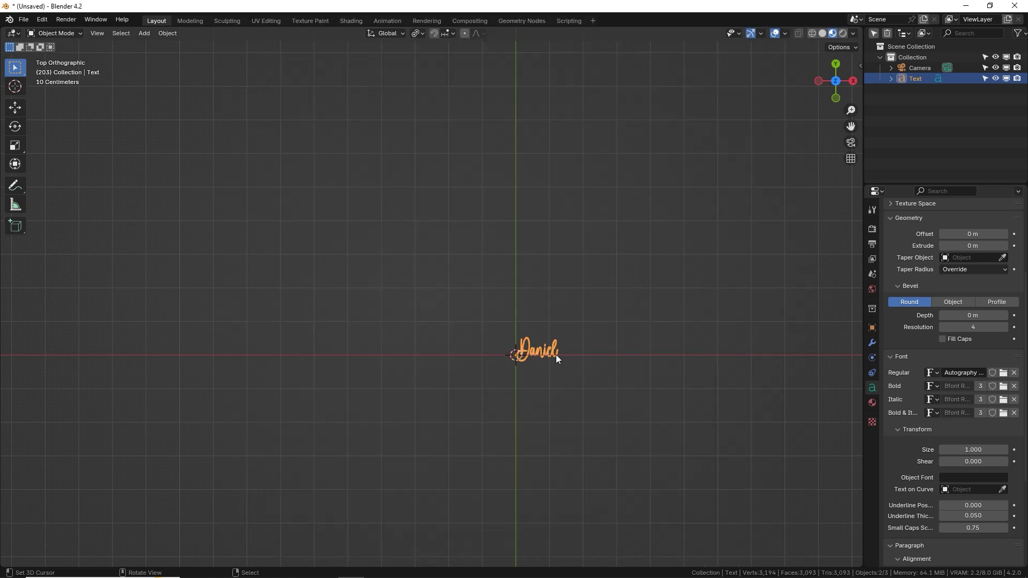
Scale the text up several times and move it so that it straddles the world origin.
{"action": "key", "text": "s"}
{"action": "left_click", "coordinate": [808, 415]}
{"action": "key", "text": "g"}
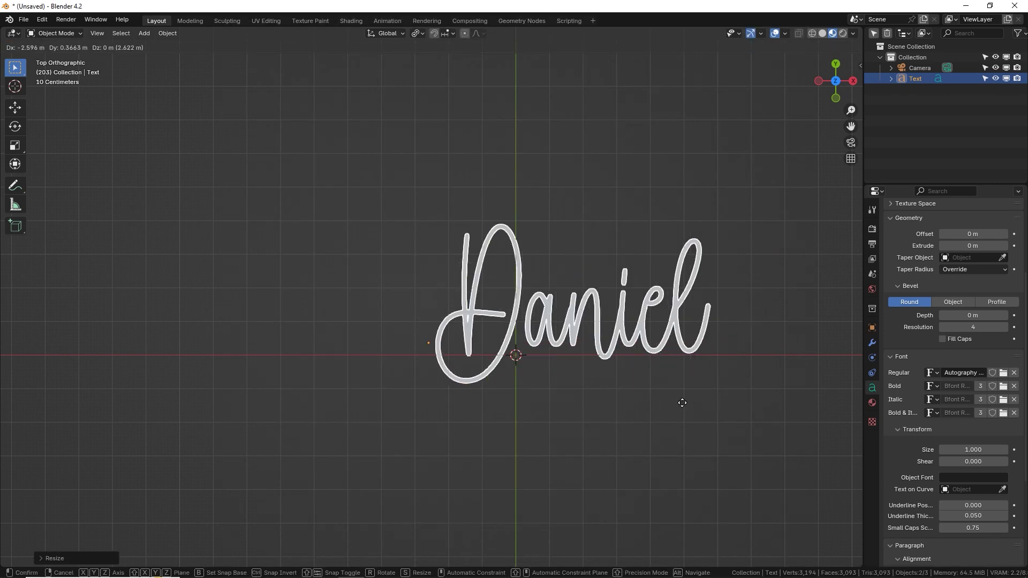
{"action": "left_click", "coordinate": [623, 420]}
Stretch the text along the X axis and recenter it around the world origin.
{"action": "key", "text": "s"}
{"action": "key", "text": "x"}
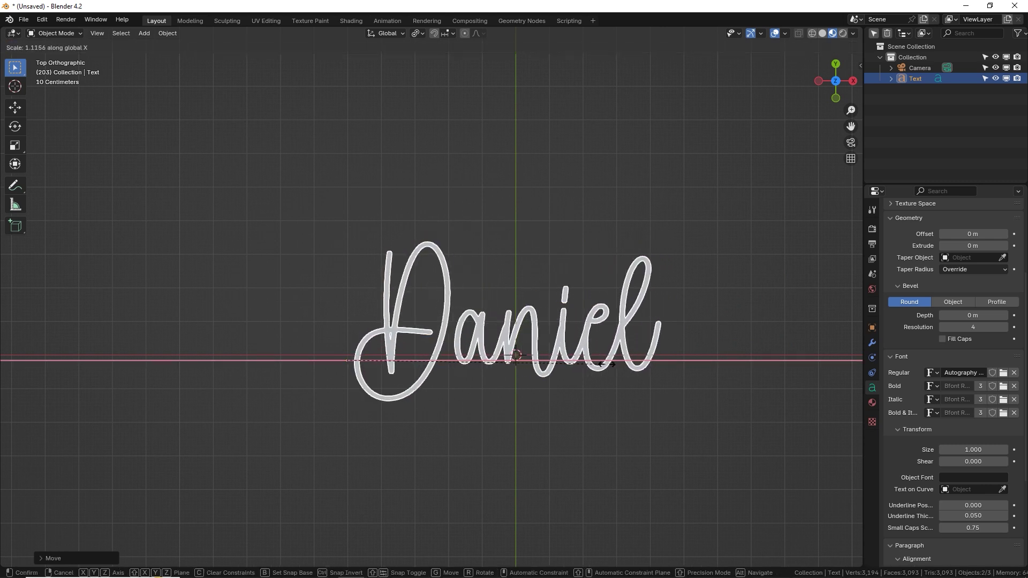
{"action": "left_click", "coordinate": [615, 377]}
{"action": "scroll", "coordinate": [606, 378], "scroll_direction": "up", "scroll_amount": 2}
{"action": "key", "text": "g"}
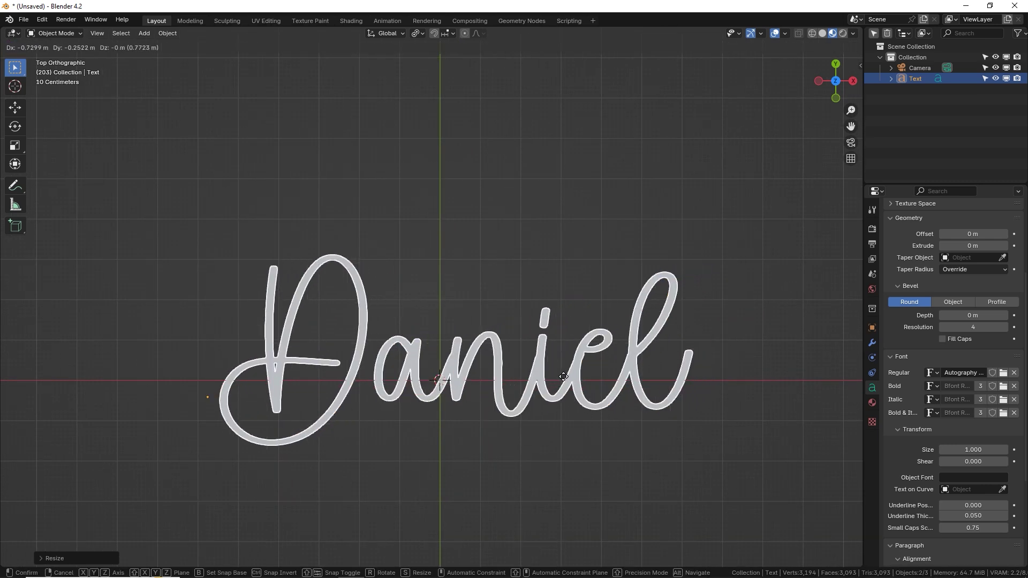
{"action": "left_click", "coordinate": [564, 376]}
{"action": "middle_click_drag", "start_coordinate": [577, 354], "coordinate": [607, 311], "text": "shift"}
{"action": "scroll", "coordinate": [607, 311], "scroll_direction": "up", "scroll_amount": 1}
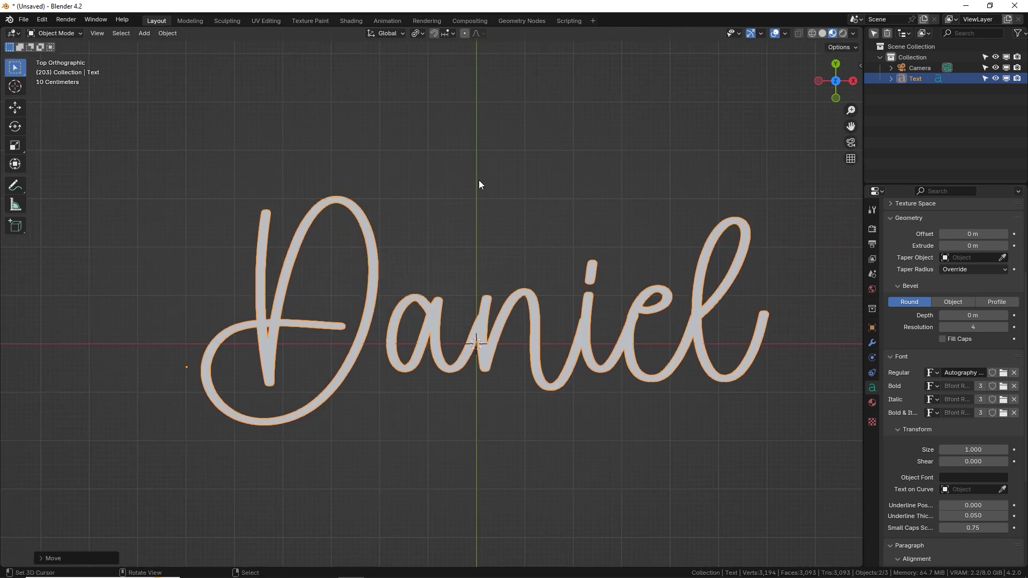
Place the 3D cursor at the upper tip of the D's stem and add a single vertex there.
{"action": "middle_click_drag", "start_coordinate": [468, 259], "coordinate": [521, 210]}
{"action": "key", "text": "KP_7"}
{"action": "right_click", "coordinate": [266, 214], "text": "shift"}
{"action": "key", "text": "shift+a"}
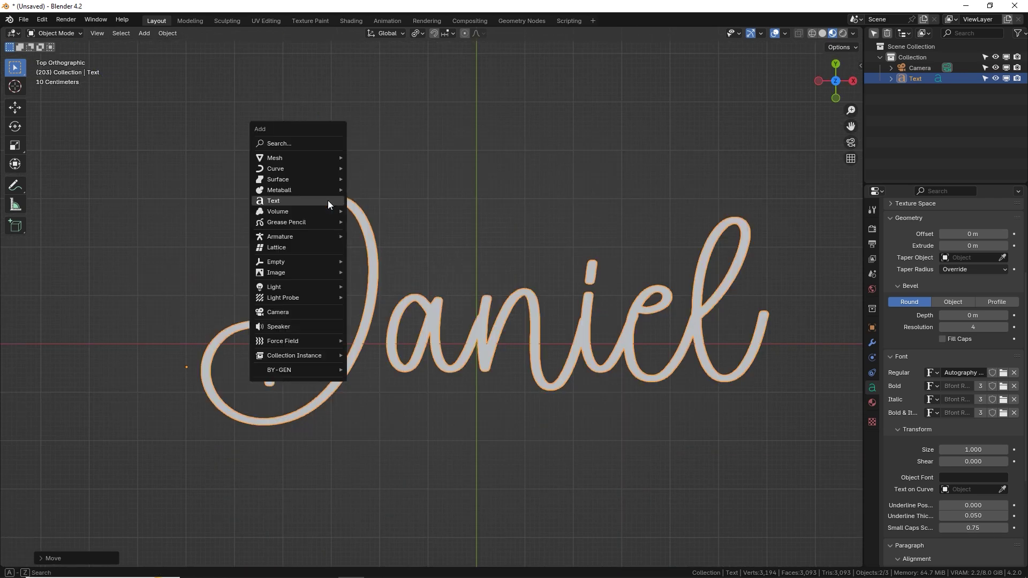
{"action": "mouse_move", "coordinate": [325, 158]}
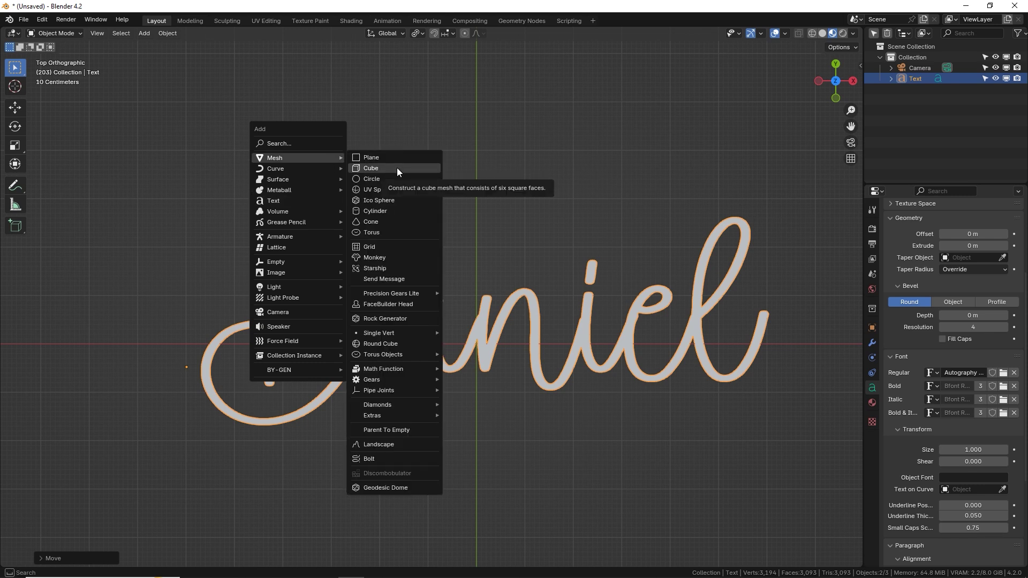
{"action": "mouse_move", "coordinate": [411, 333]}
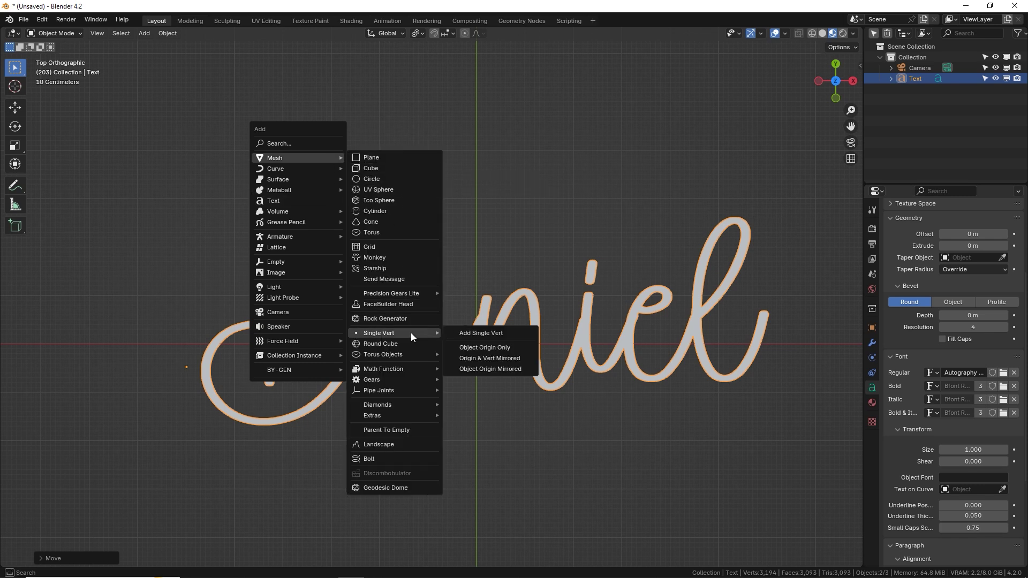
{"action": "left_click", "coordinate": [500, 333]}
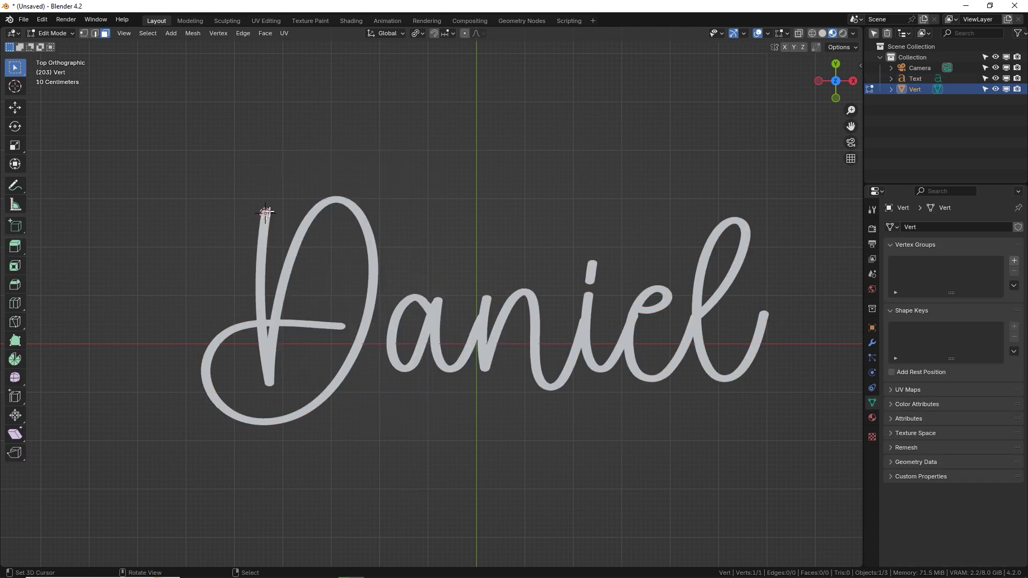
Trace the letter D by extruding the vertex down the stem, up around the bowl and lower loop, and along the crossbar to its end.
{"action": "scroll", "coordinate": [266, 211], "scroll_direction": "up", "scroll_amount": 1}
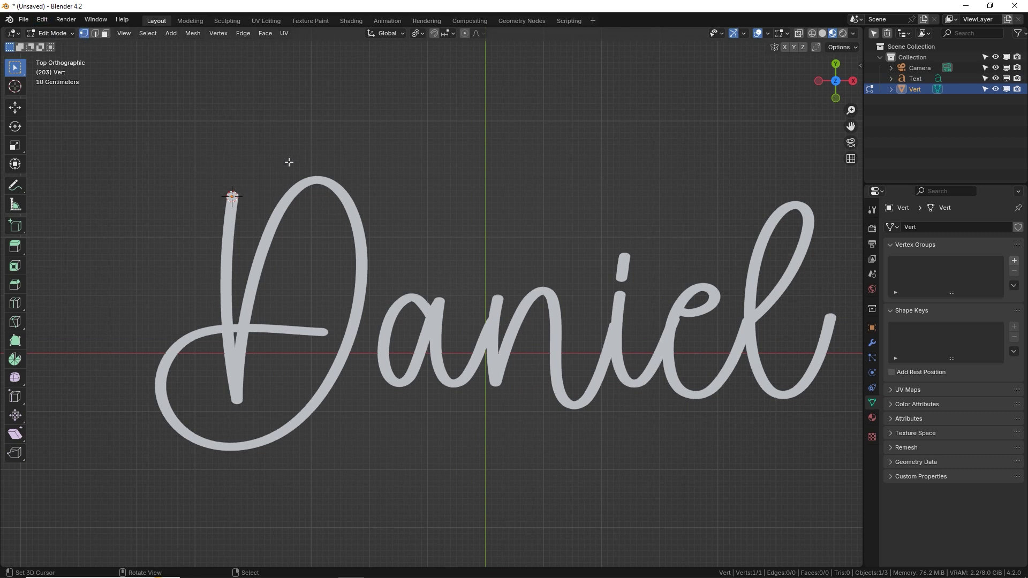
{"action": "key", "text": "e"}
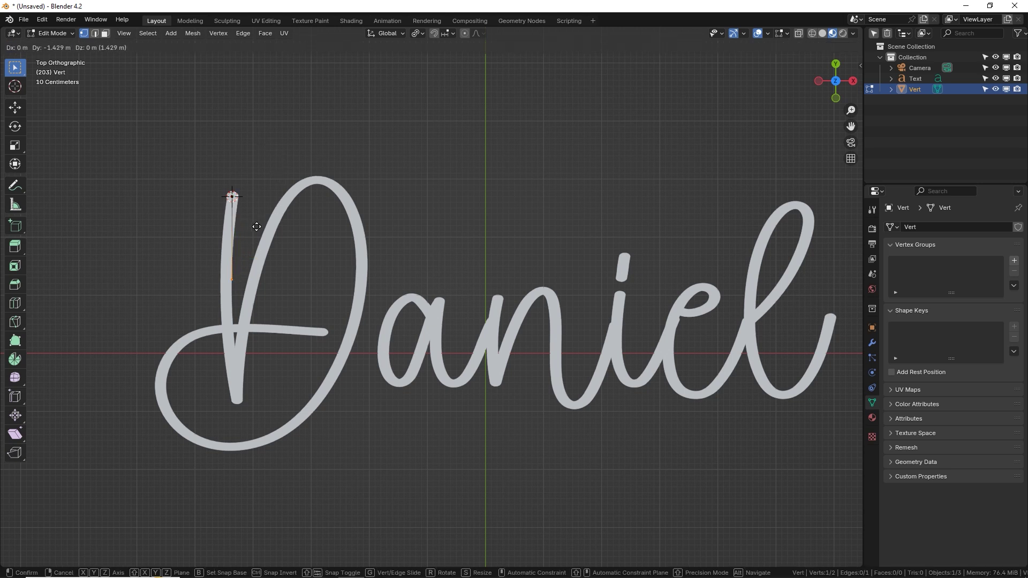
{"action": "left_click", "coordinate": [253, 228]}
{"action": "key", "text": "e"}
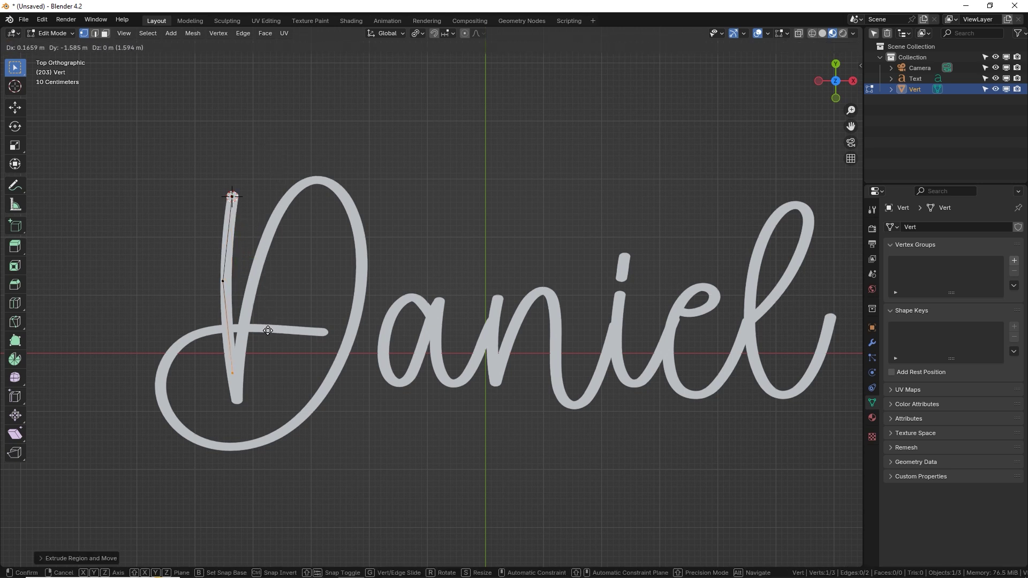
{"action": "left_click", "coordinate": [269, 340]}
{"action": "key", "text": "e"}
{"action": "left_click", "coordinate": [281, 367]}
{"action": "key", "text": "e"}
{"action": "left_click", "coordinate": [285, 269]}
{"action": "key", "text": "e"}
{"action": "left_click", "coordinate": [315, 161]}
{"action": "key", "text": "e"}
{"action": "left_click", "coordinate": [345, 113]}
{"action": "key", "text": "e"}
{"action": "left_click", "coordinate": [387, 115]}
{"action": "key", "text": "e"}
{"action": "left_click", "coordinate": [411, 193]}
{"action": "key", "text": "e"}
{"action": "left_click", "coordinate": [387, 313]}
{"action": "key", "text": "e"}
{"action": "left_click", "coordinate": [324, 370]}
{"action": "key", "text": "e"}
{"action": "left_click", "coordinate": [258, 380]}
{"action": "key", "text": "e"}
{"action": "left_click", "coordinate": [204, 346]}
{"action": "key", "text": "e"}
{"action": "left_click", "coordinate": [220, 271]}
{"action": "key", "text": "e"}
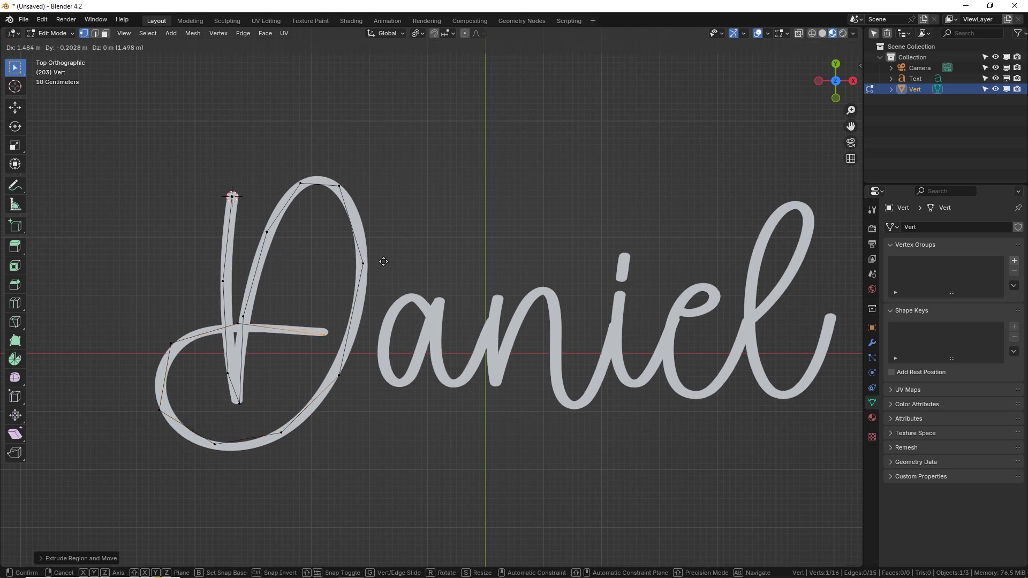
{"action": "left_click", "coordinate": [384, 260]}
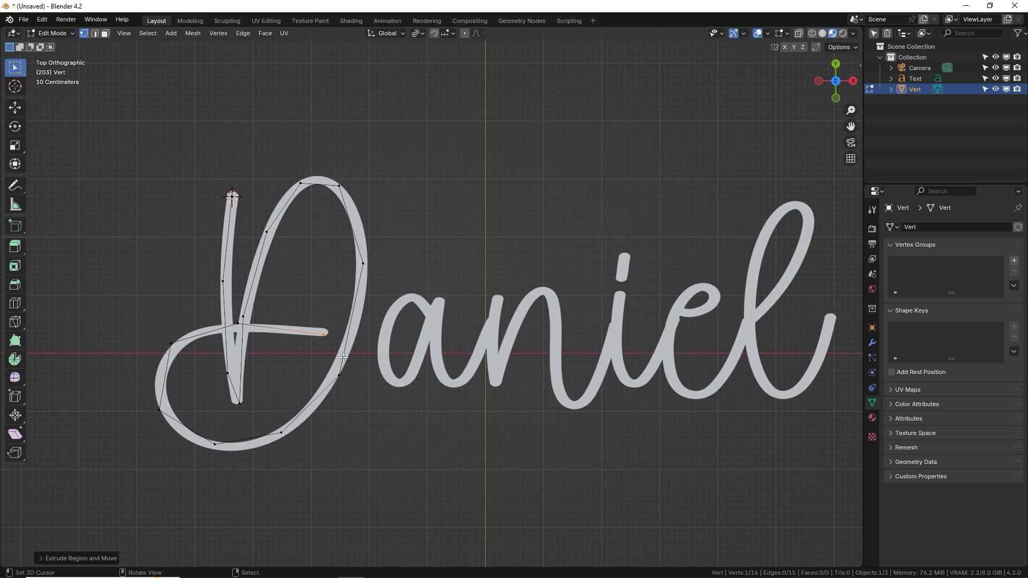
{"action": "scroll", "coordinate": [355, 335], "scroll_direction": "up", "scroll_amount": 1}
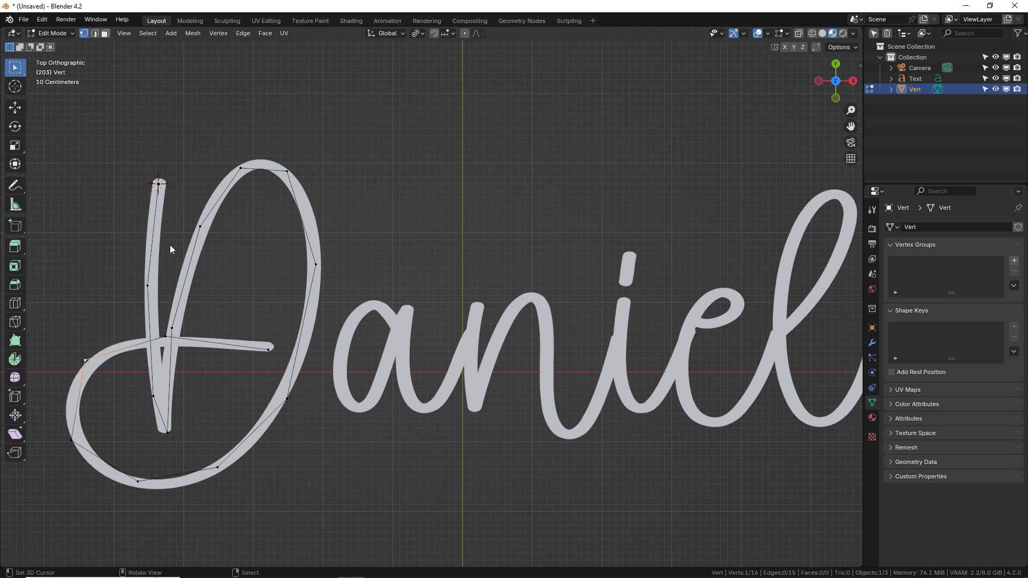
{"action": "key", "text": "Tab"}
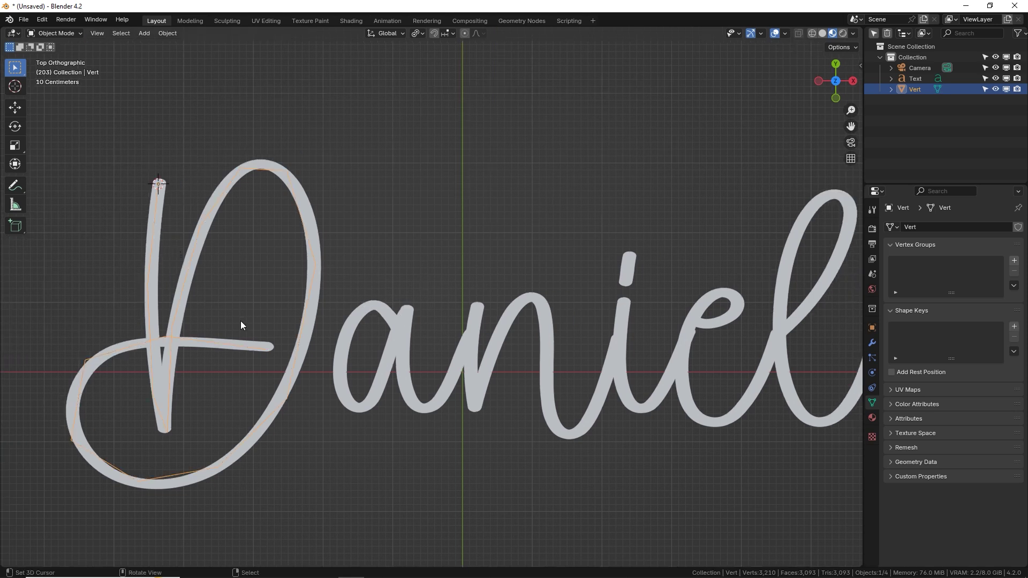
Add a Subdivision Surface modifier to the traced D with both viewport and render levels set to 4.
{"action": "left_click", "coordinate": [872, 343]}
{"action": "left_click", "coordinate": [921, 229]}
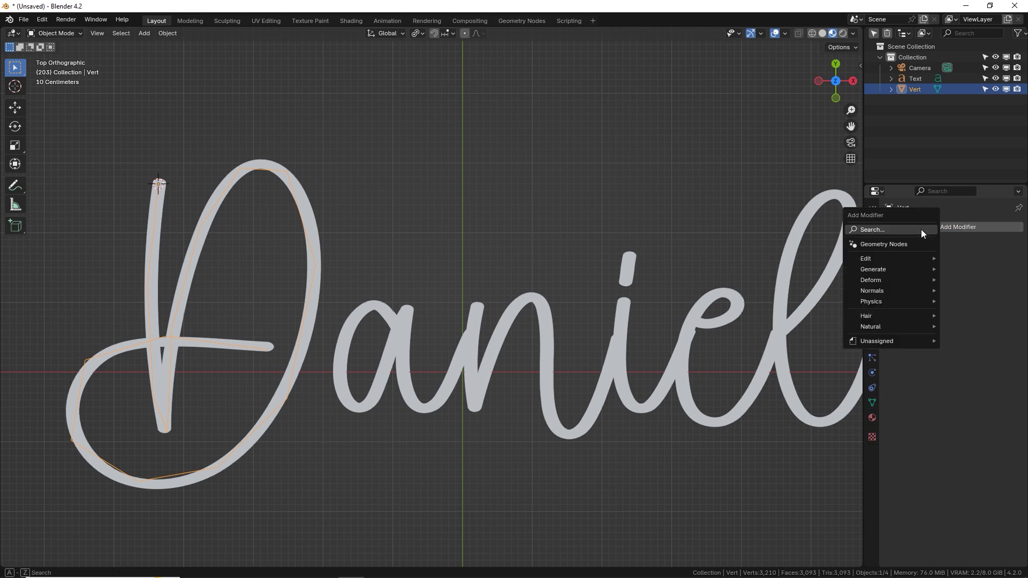
{"action": "mouse_move", "coordinate": [908, 269]}
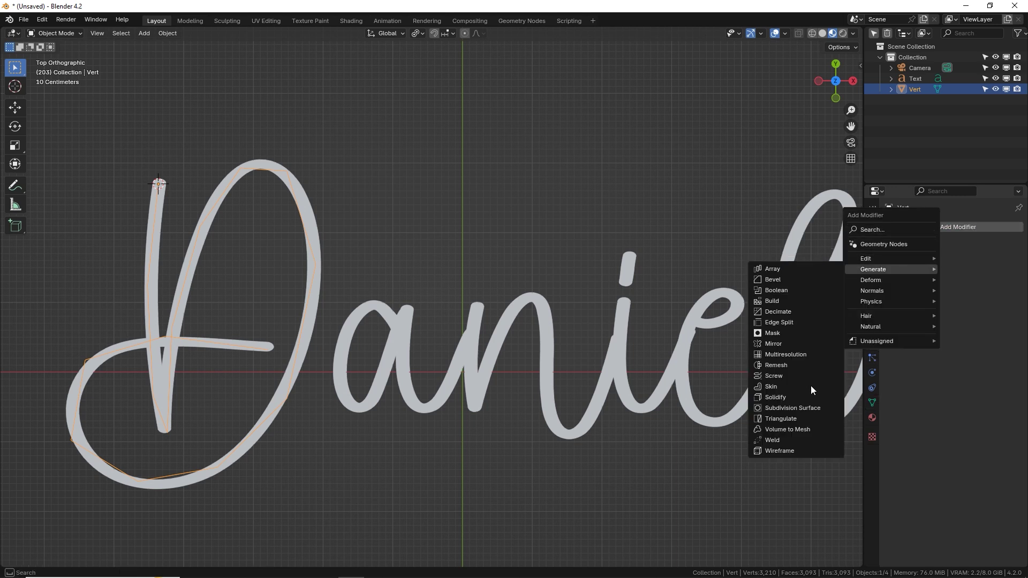
{"action": "left_click", "coordinate": [792, 408]}
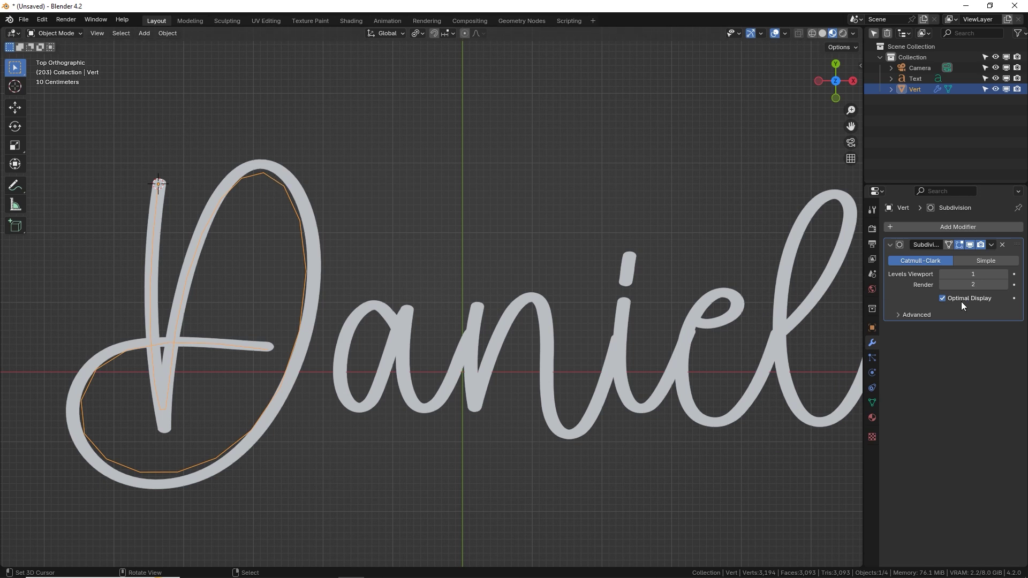
{"action": "left_click", "coordinate": [1005, 274]}
{"action": "left_click", "coordinate": [1005, 275]}
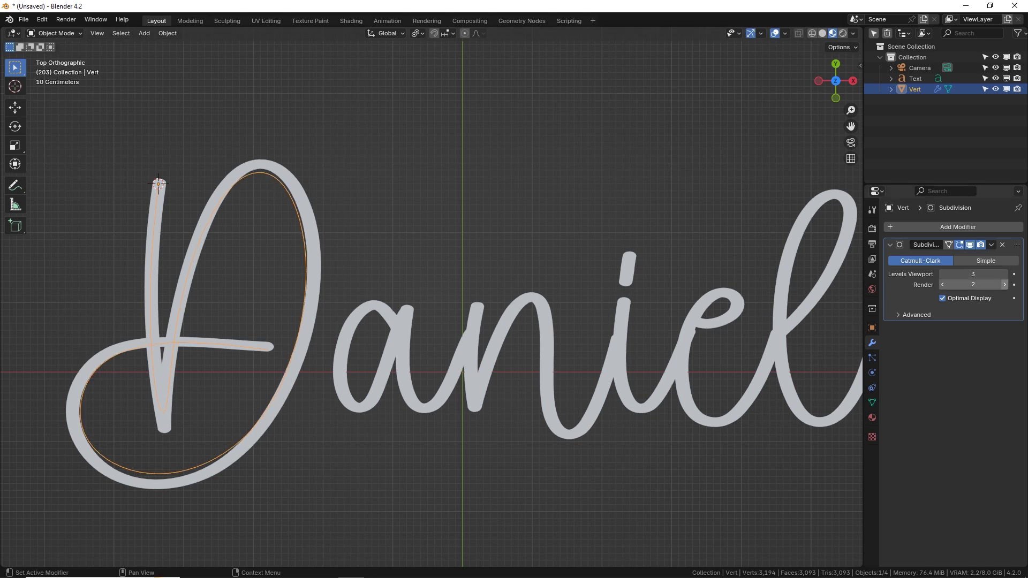
{"action": "left_click", "coordinate": [1004, 284]}
{"action": "left_click", "coordinate": [1004, 285]}
{"action": "left_click", "coordinate": [1005, 274]}
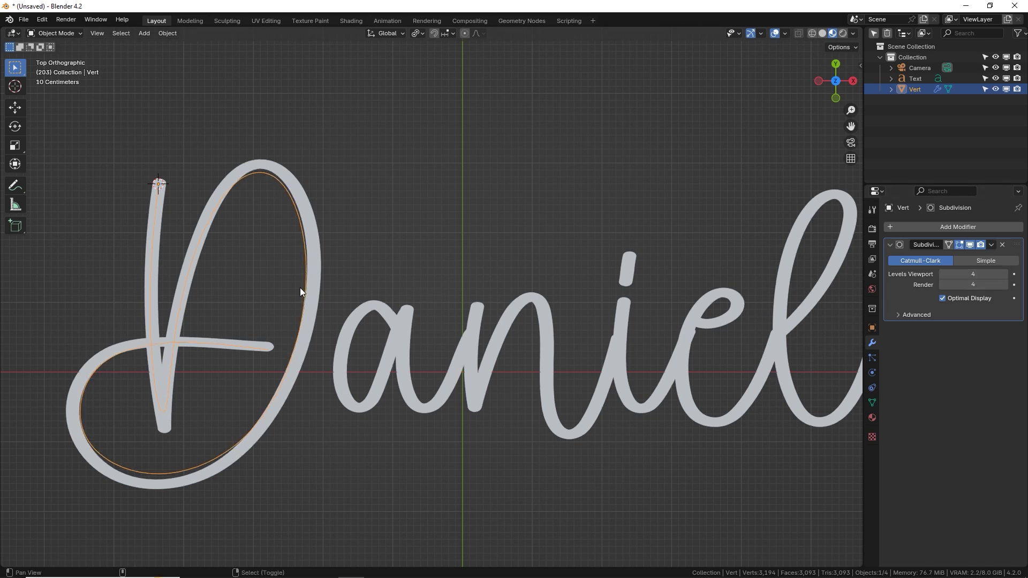
{"action": "middle_click_drag", "start_coordinate": [307, 287], "coordinate": [364, 283], "text": "shift"}
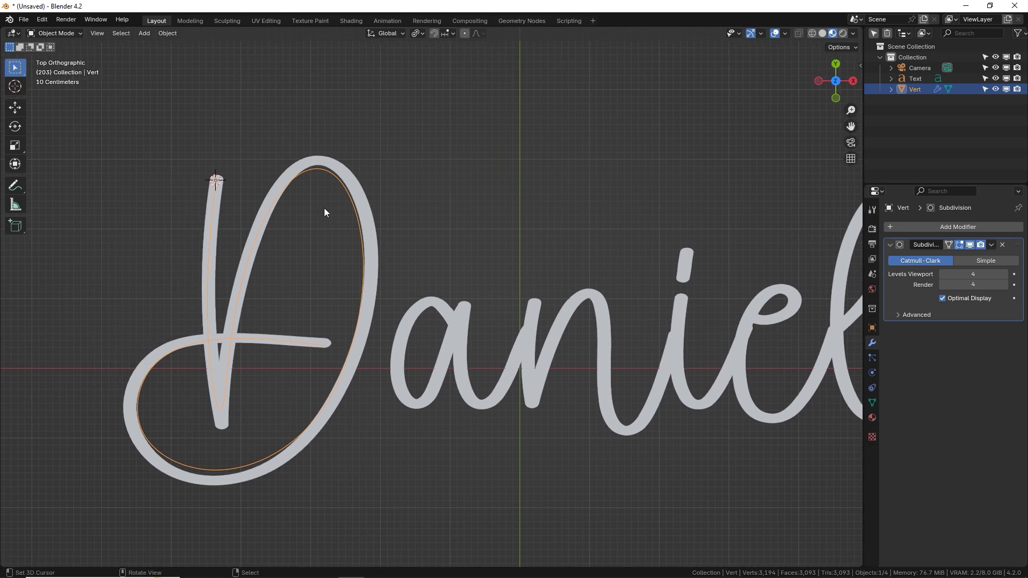
Add a Skin modifier to the traced D below the Subdivision Surface modifier.
{"action": "left_click", "coordinate": [958, 227]}
{"action": "mouse_move", "coordinate": [958, 228]}
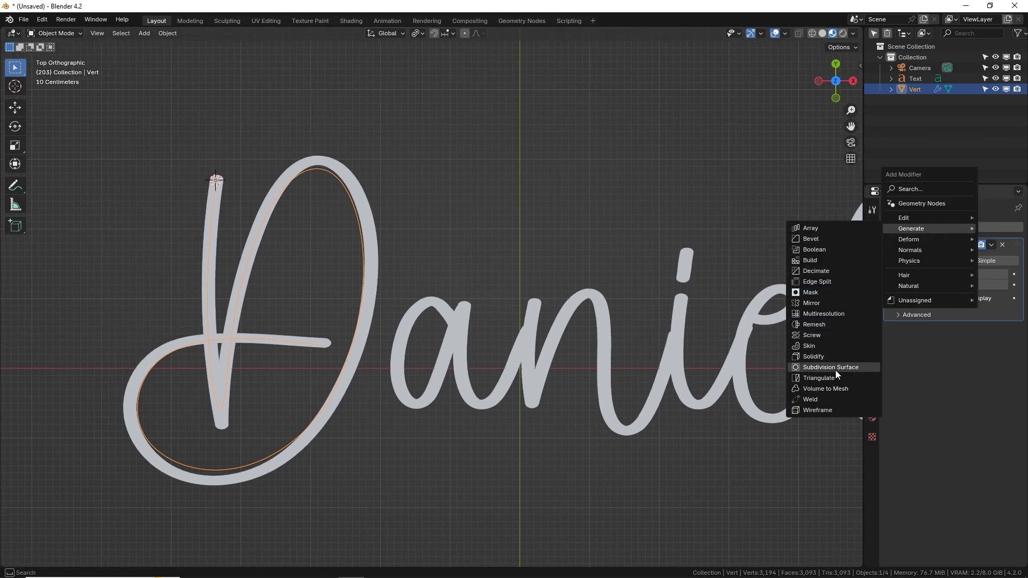
{"action": "left_click", "coordinate": [808, 346]}
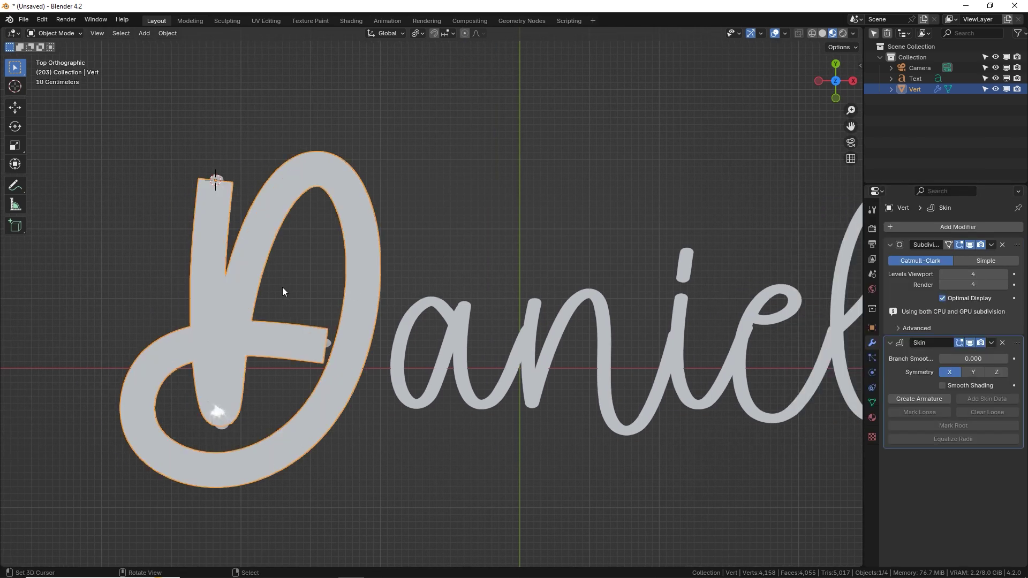
{"action": "scroll", "coordinate": [398, 290], "scroll_direction": "up", "scroll_amount": 3}
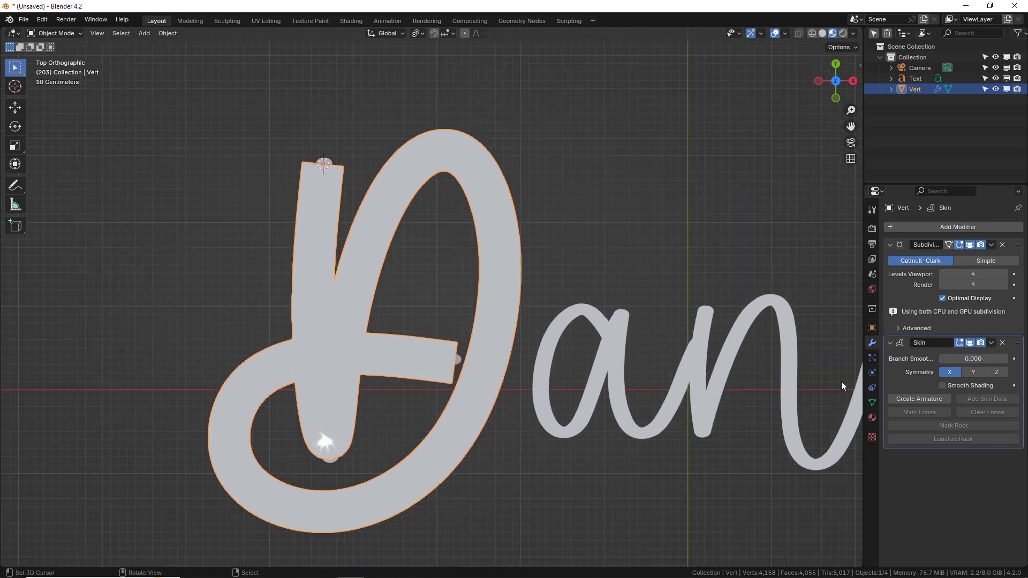
Add a Build modifier to the traced D and set its length to 20 frames.
{"action": "left_click", "coordinate": [960, 223]}
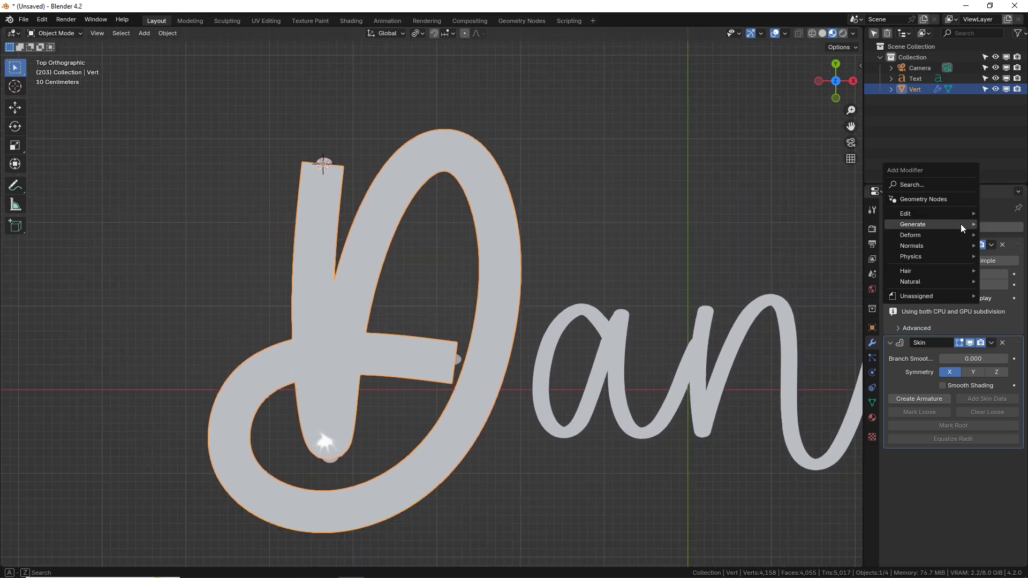
{"action": "mouse_move", "coordinate": [958, 224]}
{"action": "left_click", "coordinate": [819, 256]}
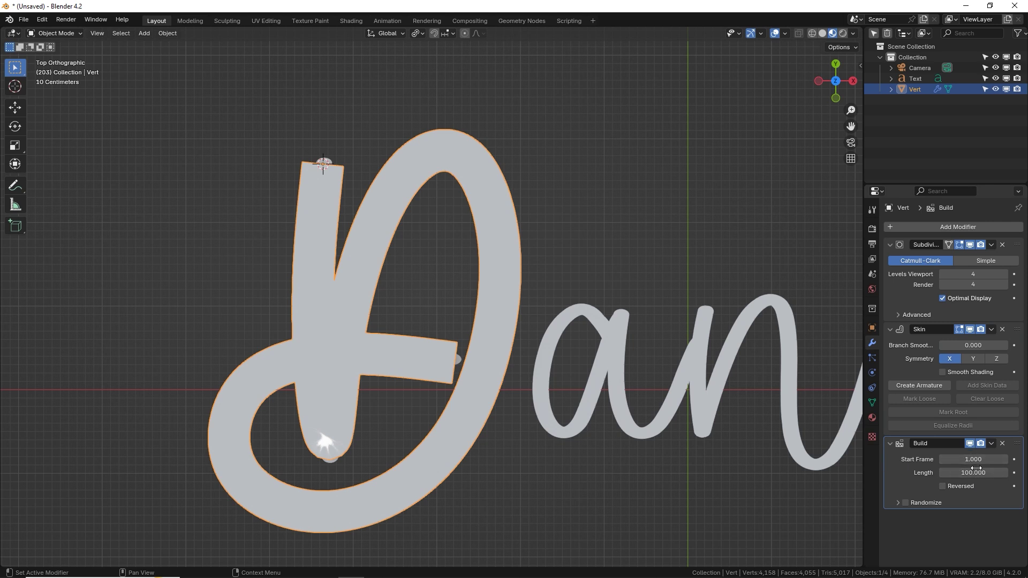
{"action": "left_click", "coordinate": [977, 472]}
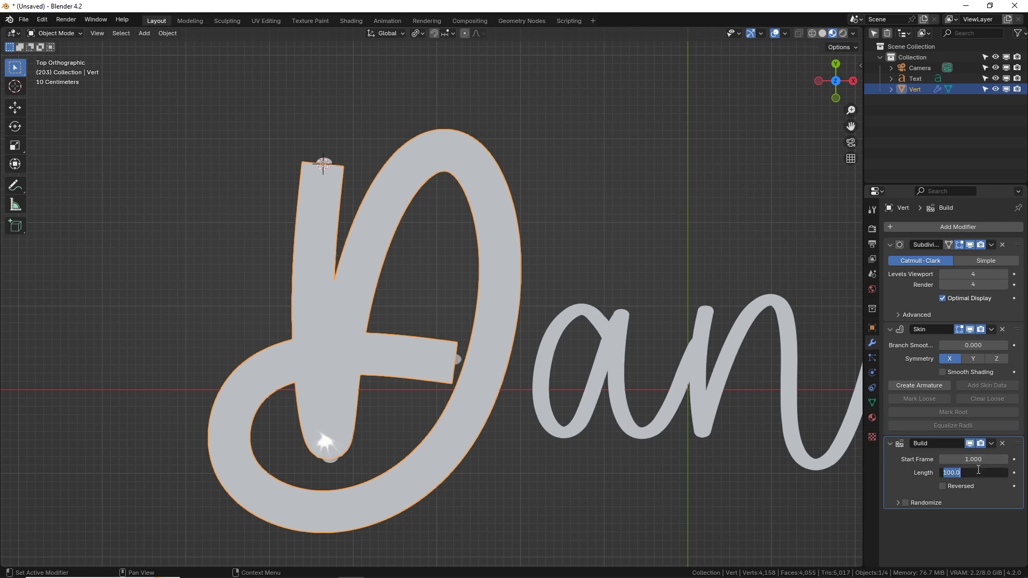
{"action": "key", "text": "Return"}
{"action": "middle_click_drag", "start_coordinate": [660, 387], "coordinate": [604, 377], "text": "shift"}
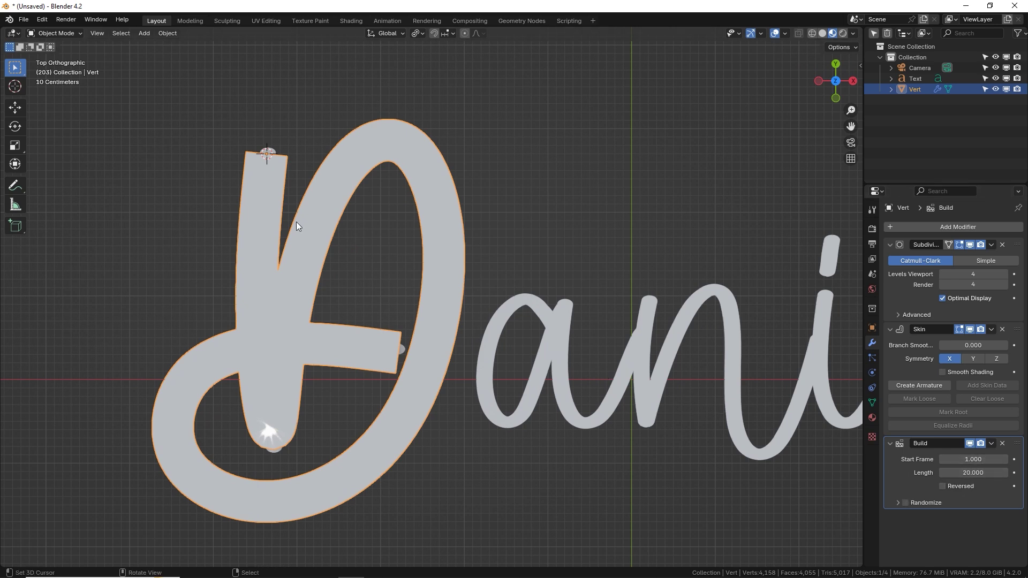
Select all vertices of the D trace in Edit Mode and scale their skin radius down to about 0.2.
{"action": "key", "text": "Tab"}
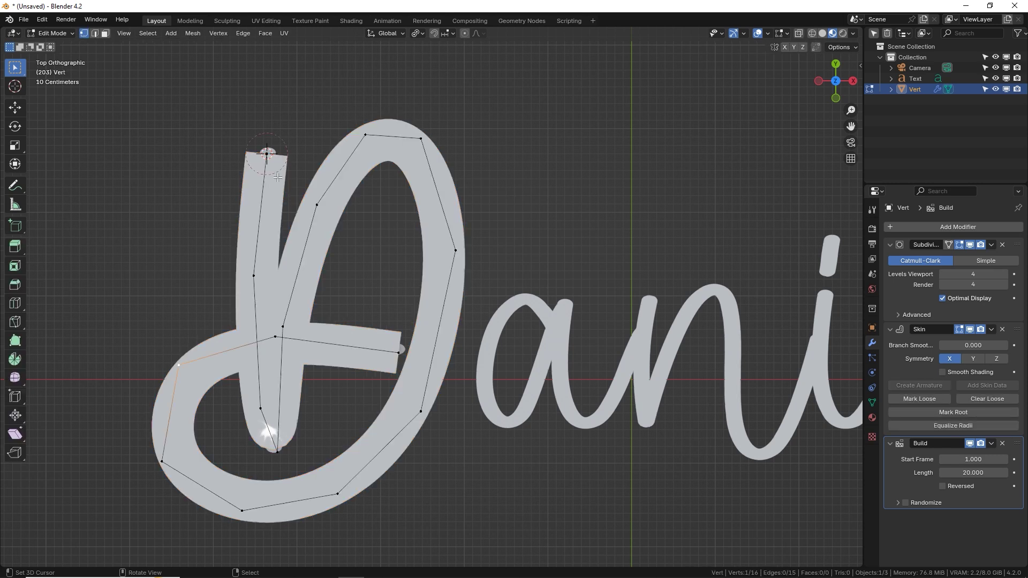
{"action": "key", "text": "a"}
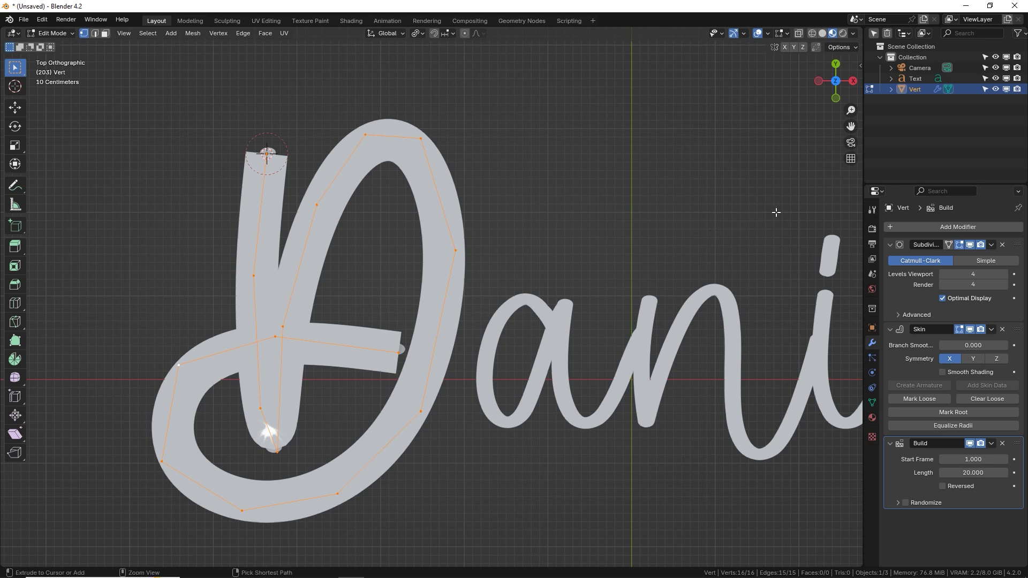
{"action": "key", "text": "ctrl+a"}
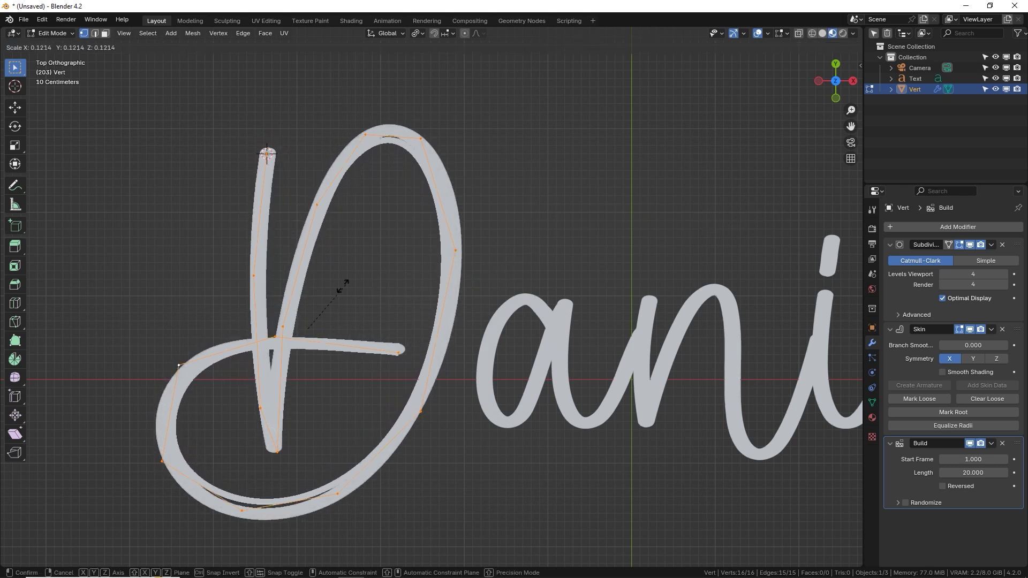
{"action": "right_click", "coordinate": [471, 277]}
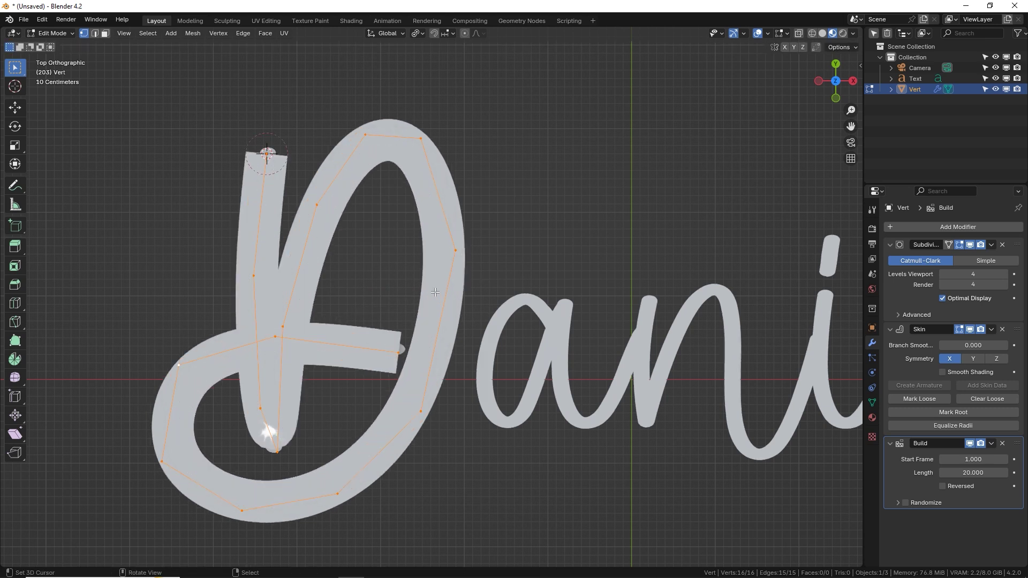
{"action": "key", "text": "s"}
{"action": "right_click", "coordinate": [466, 307]}
{"action": "key", "text": "ctrl+a"}
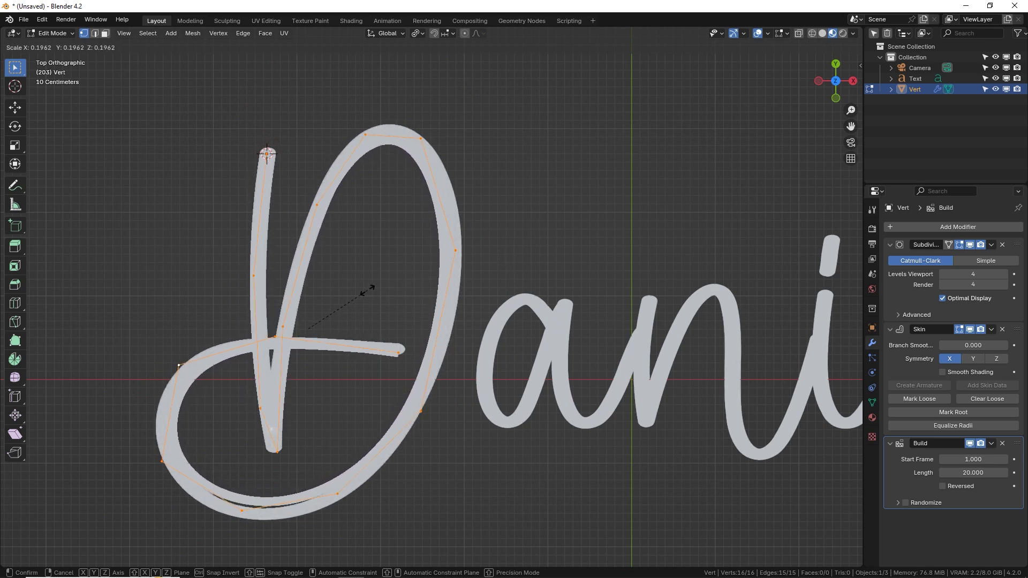
{"action": "left_click", "coordinate": [391, 281]}
Move the end vertex at the upper tip of the D's stem slightly upward and shrink its skin radius.
{"action": "left_click", "coordinate": [269, 153]}
{"action": "key", "text": "g"}
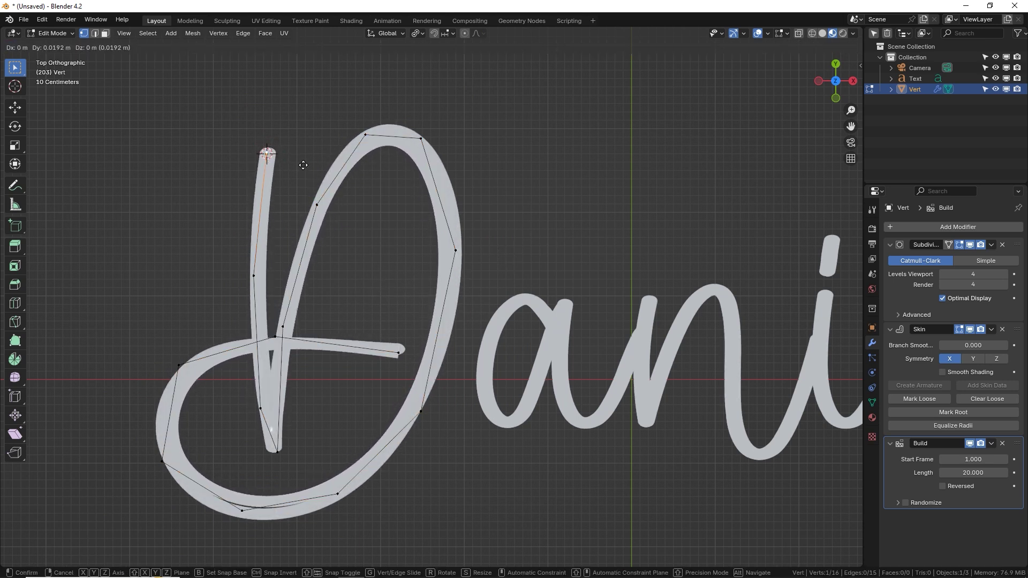
{"action": "left_click", "coordinate": [306, 164]}
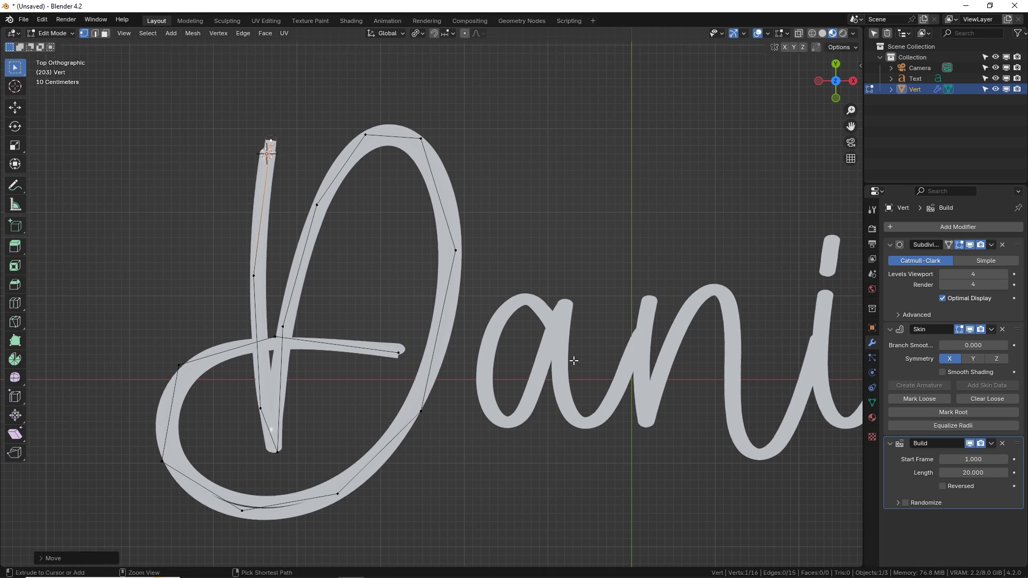
{"action": "key", "text": "alt+s"}
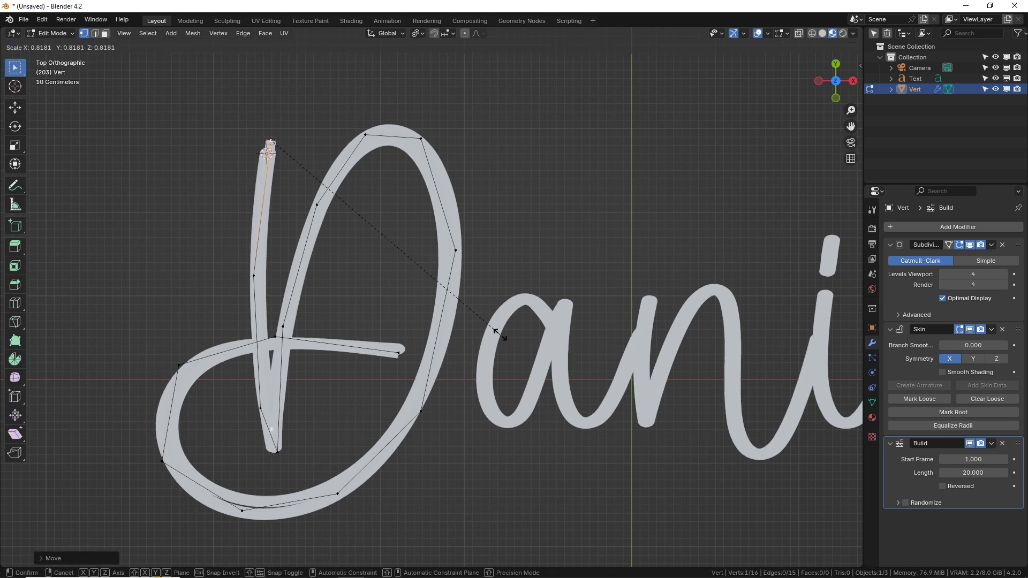
{"action": "left_click", "coordinate": [370, 230]}
Select the vertex at the crossbar's end and switch the viewport to solid shading with Random object colors.
{"action": "left_click", "coordinate": [400, 352]}
{"action": "left_click", "coordinate": [823, 33]}
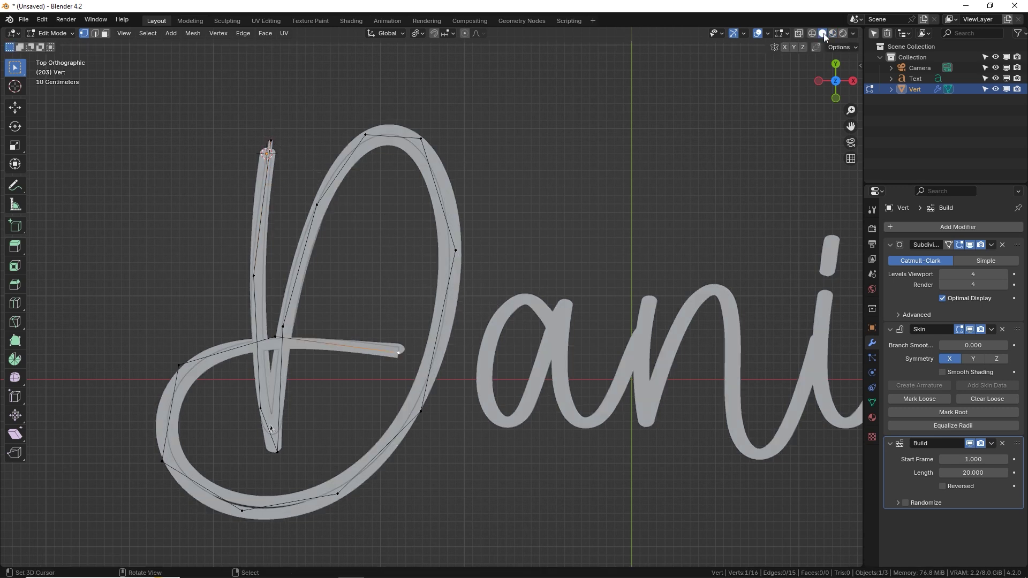
{"action": "left_click", "coordinate": [851, 33]}
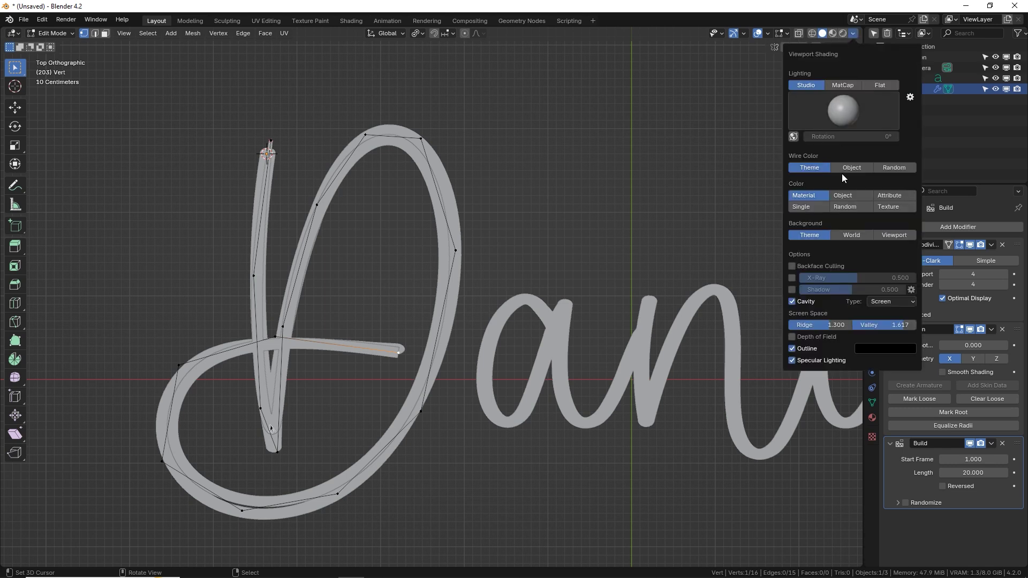
{"action": "left_click", "coordinate": [844, 207]}
Adjust the skin radius of the stem's lower vertex and move the stem's bottom vertex down past the letter's lower point.
{"action": "middle_click_drag", "start_coordinate": [347, 243], "coordinate": [388, 303], "text": "shift"}
{"action": "scroll", "coordinate": [361, 236], "scroll_direction": "up", "scroll_amount": 5}
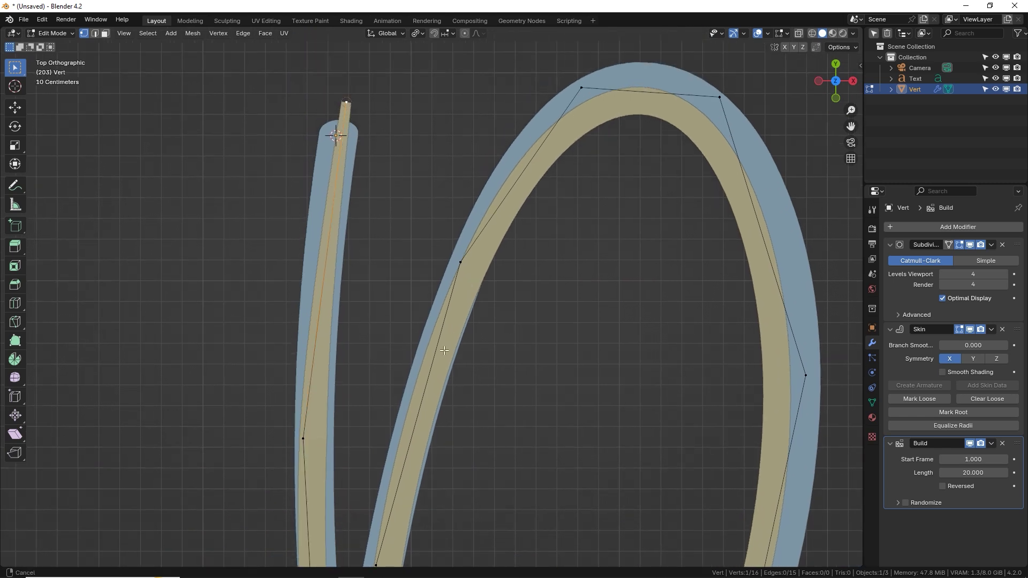
{"action": "middle_click_drag", "start_coordinate": [362, 452], "coordinate": [349, 268], "text": "shift"}
{"action": "scroll", "coordinate": [349, 267], "scroll_direction": "down", "scroll_amount": 4}
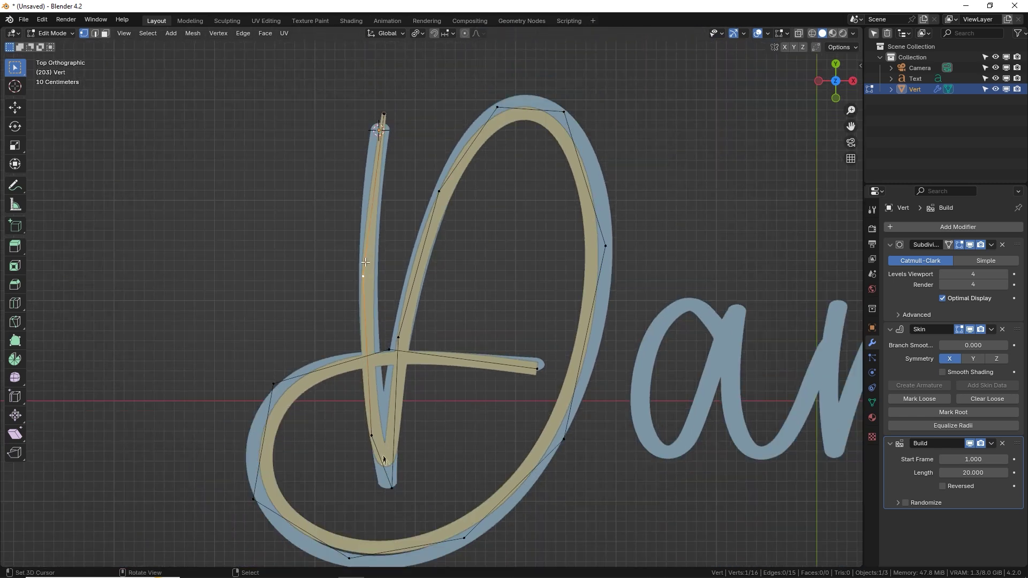
{"action": "left_click", "coordinate": [330, 407]}
{"action": "key", "text": "ctrl+a"}
{"action": "left_click", "coordinate": [398, 400]}
{"action": "left_click", "coordinate": [352, 444]}
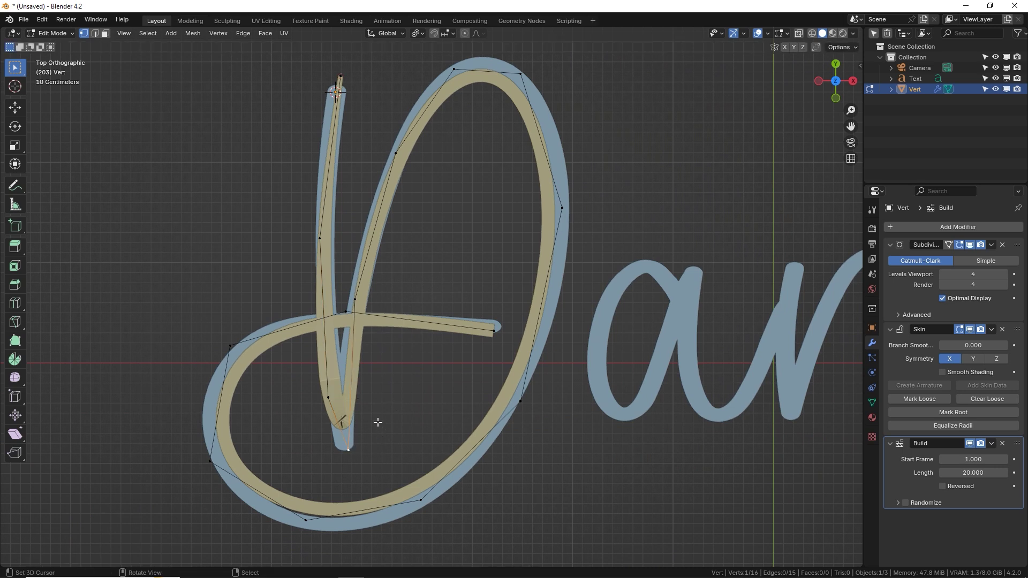
{"action": "left_click", "coordinate": [386, 420]}
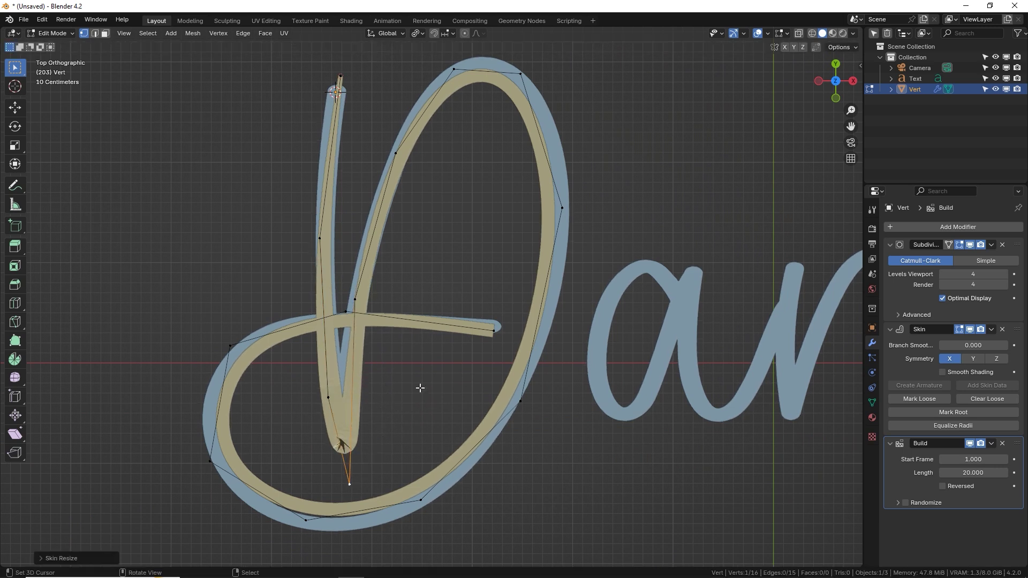
Move the vertex just above the crossbar about 0.27 m up the D's rising stroke and nudge the next vertex slightly up and outward.
{"action": "left_click", "coordinate": [365, 304]}
{"action": "key", "text": "g"}
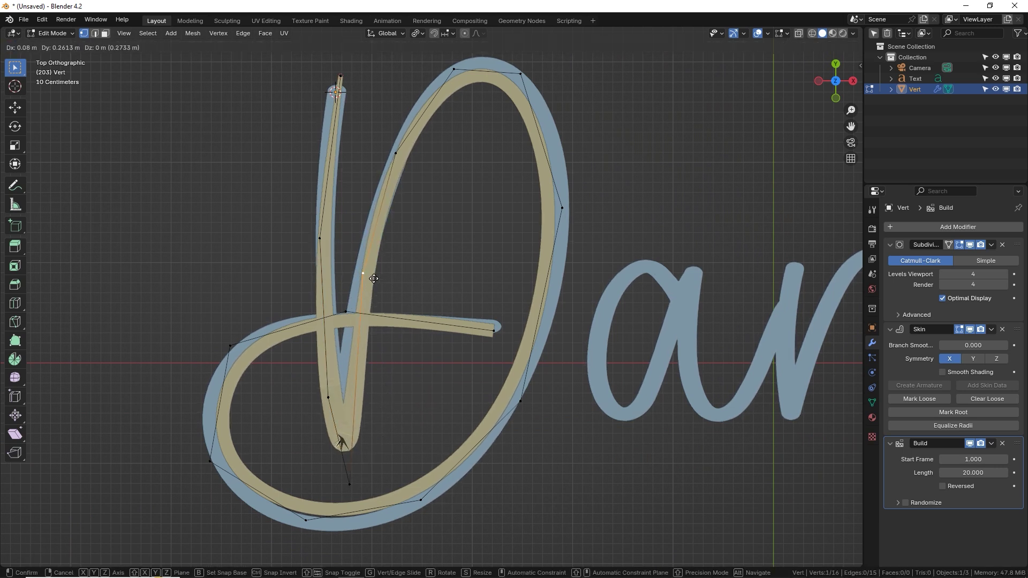
{"action": "left_click", "coordinate": [374, 278]}
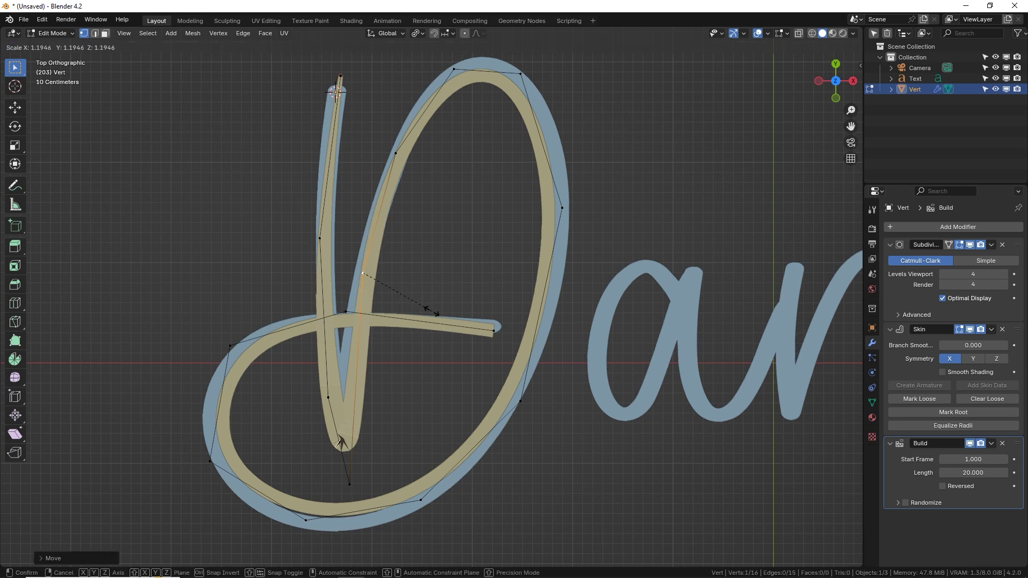
{"action": "left_click", "coordinate": [403, 183]}
{"action": "key", "text": "g"}
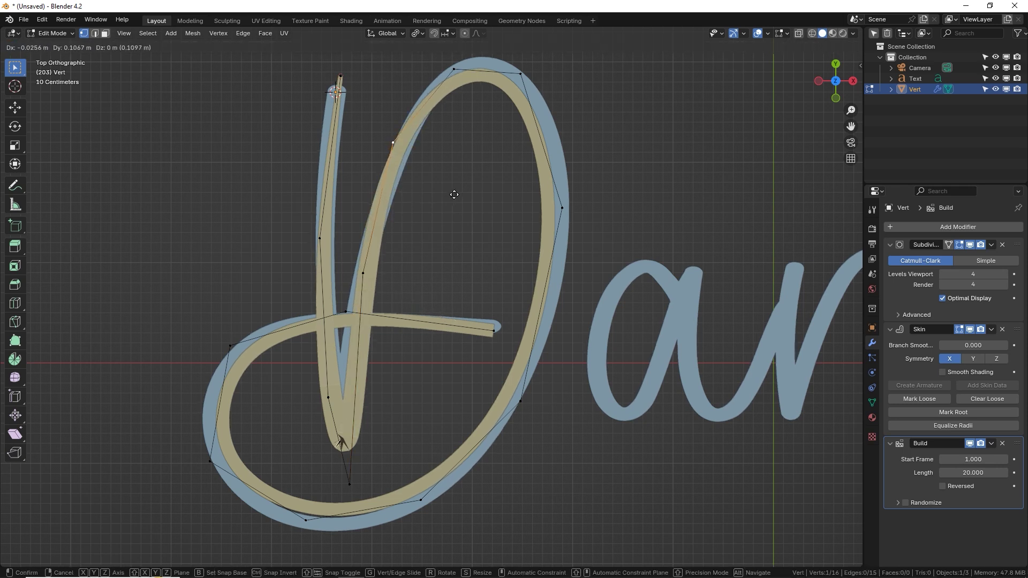
{"action": "left_click", "coordinate": [413, 166]}
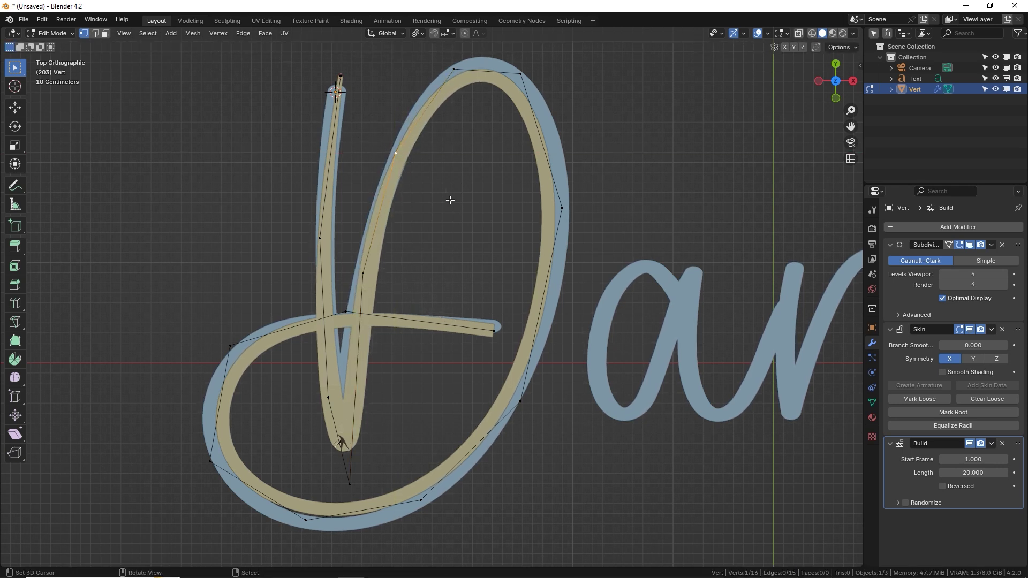
{"action": "key", "text": "g"}
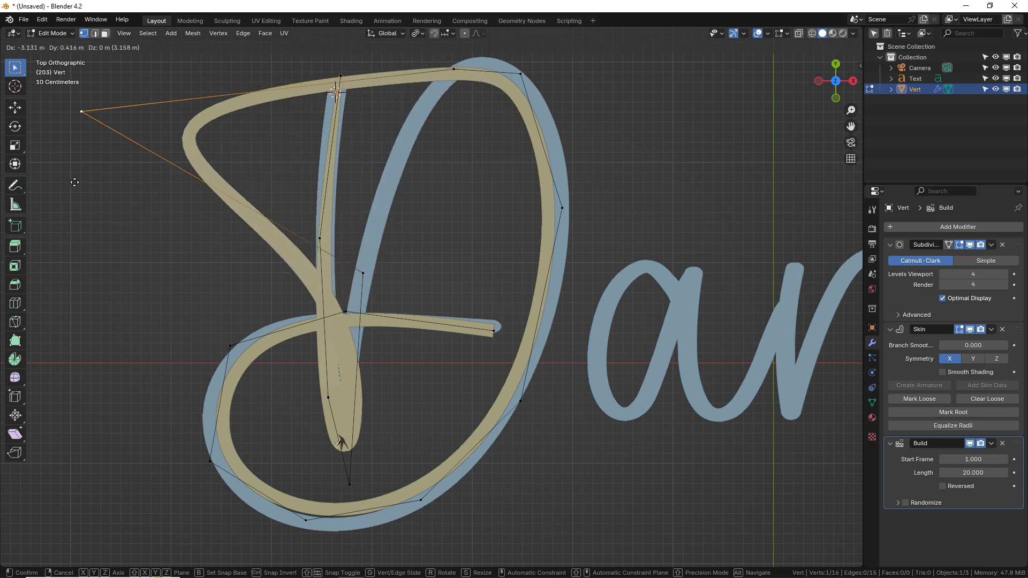
{"action": "left_click", "coordinate": [445, 194]}
Move the bowl's first top vertex up about 0.18 m and the second outward about 0.26 m, resizing the skin at the second.
{"action": "middle_click_drag", "start_coordinate": [445, 193], "coordinate": [397, 263], "text": "shift"}
{"action": "left_click", "coordinate": [407, 139]}
{"action": "key", "text": "g"}
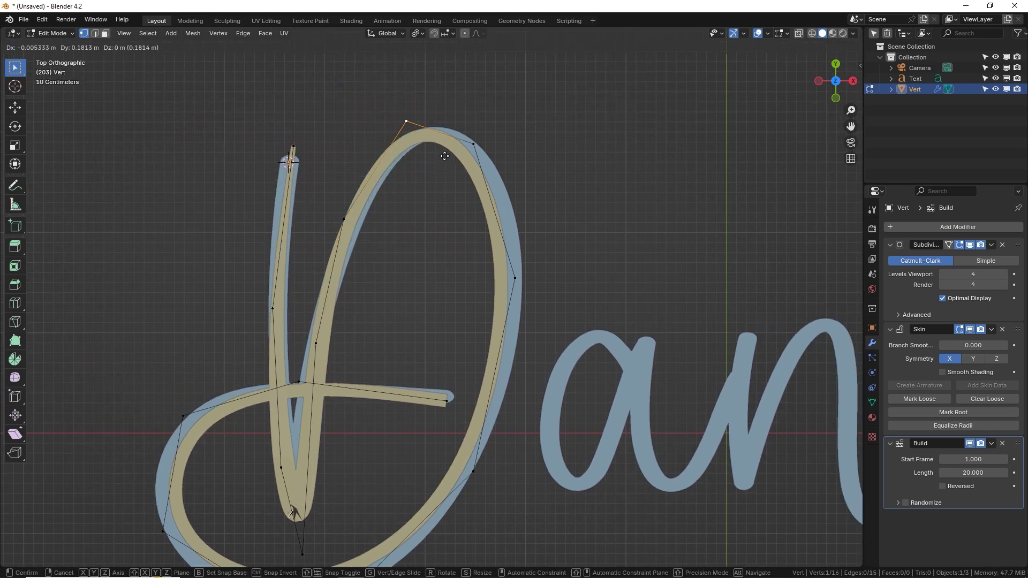
{"action": "left_click", "coordinate": [444, 155]}
{"action": "left_click", "coordinate": [473, 143]}
{"action": "key", "text": "g"}
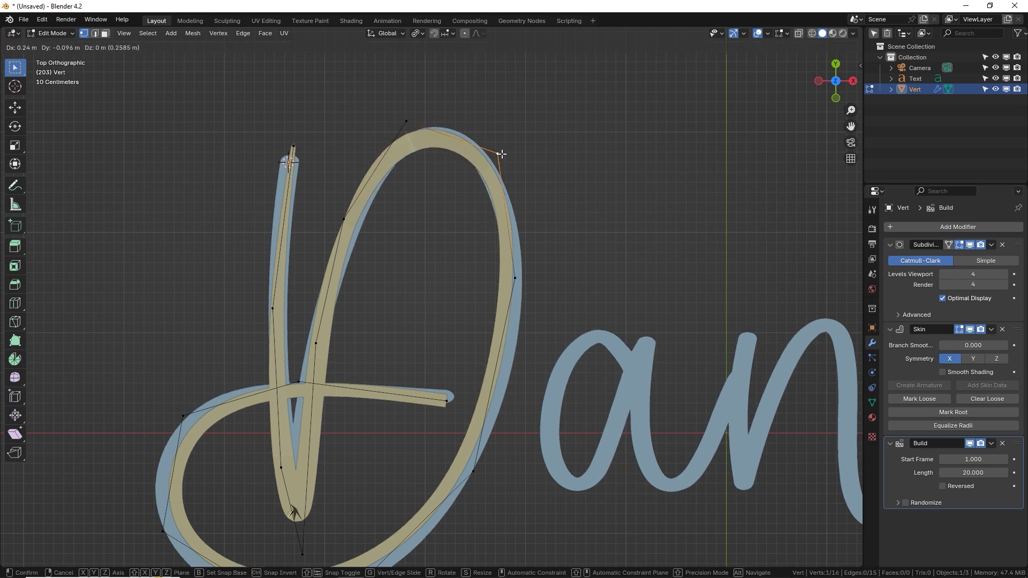
{"action": "left_click", "coordinate": [503, 154]}
{"action": "key", "text": "ctrl+a"}
{"action": "left_click", "coordinate": [502, 152]}
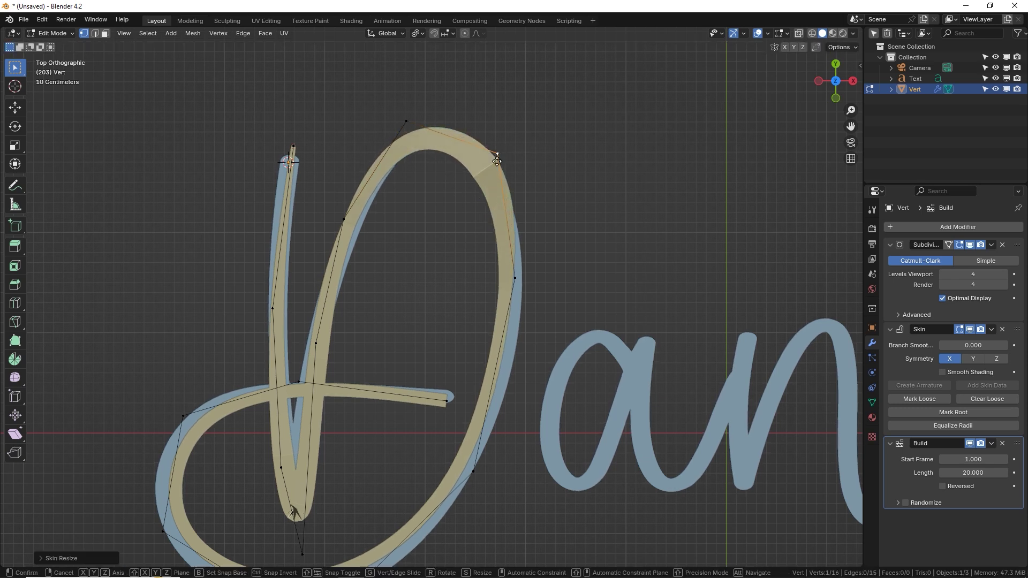
Move the second top vertex of the D's bowl slightly outward and down along the letter.
{"action": "key", "text": "g"}
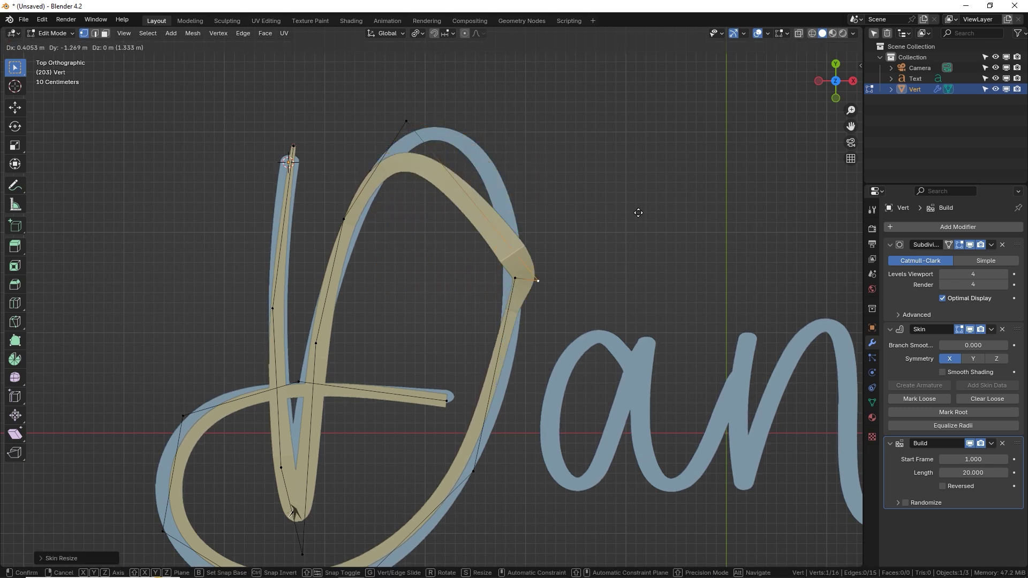
{"action": "left_click", "coordinate": [507, 156]}
{"action": "key", "text": "ctrl+a"}
{"action": "right_click", "coordinate": [573, 154]}
Move the bowl's right-side vertex about 0.18 m down and slightly outward, and adjust the skin radius at the vertex below it.
{"action": "left_click", "coordinate": [520, 273]}
{"action": "key", "text": "g"}
{"action": "left_click", "coordinate": [527, 291]}
{"action": "key", "text": "ctrl+a"}
{"action": "right_click", "coordinate": [542, 326]}
{"action": "middle_click_drag", "start_coordinate": [538, 341], "coordinate": [555, 249], "text": "shift"}
{"action": "key", "text": "ctrl+a"}
{"action": "left_click", "coordinate": [583, 291]}
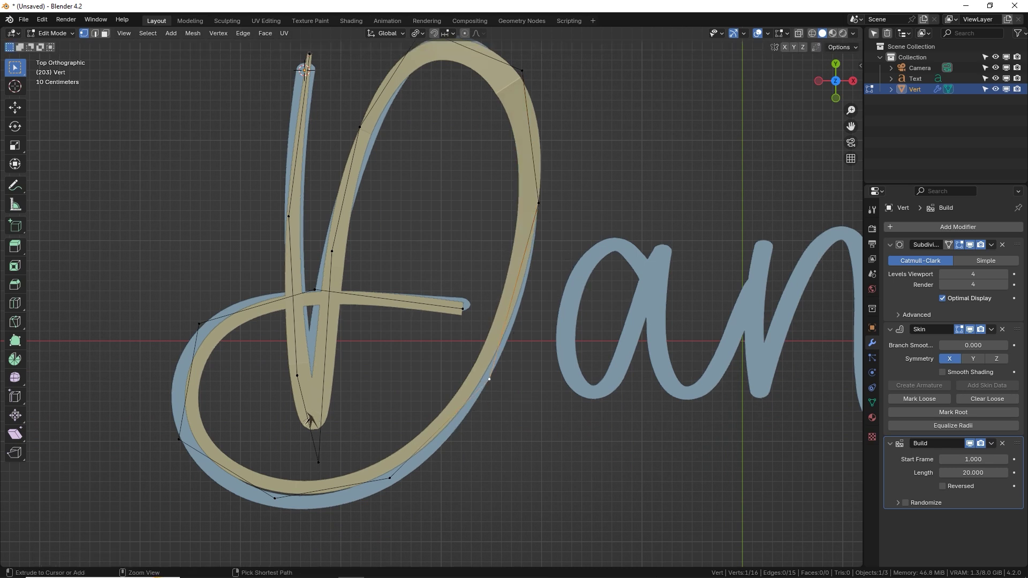
Scale the skin radius at the bowl's lower vertex to about 0.9 and move that vertex about 0.2 m down.
{"action": "left_click", "coordinate": [389, 478]}
{"action": "key", "text": "ctrl+a"}
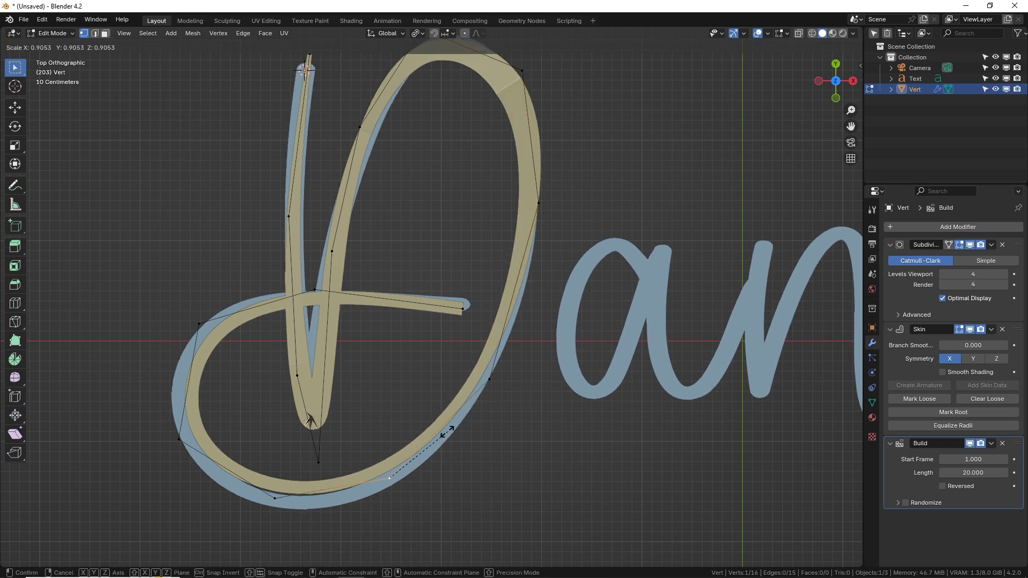
{"action": "left_click", "coordinate": [446, 433]}
{"action": "key", "text": "g"}
{"action": "left_click", "coordinate": [383, 498]}
Move the bottom, left and upper-left vertices of the D's lower loop outward to match the letter's outline.
{"action": "left_click", "coordinate": [267, 499]}
{"action": "key", "text": "g"}
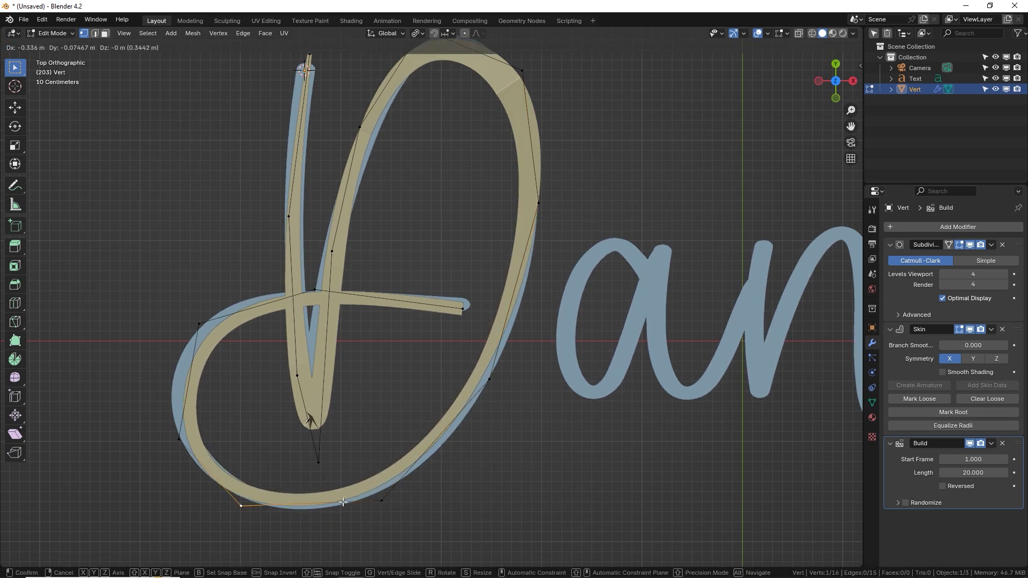
{"action": "left_click", "coordinate": [158, 410]}
{"action": "left_click_drag", "start_coordinate": [198, 321], "coordinate": [203, 303]}
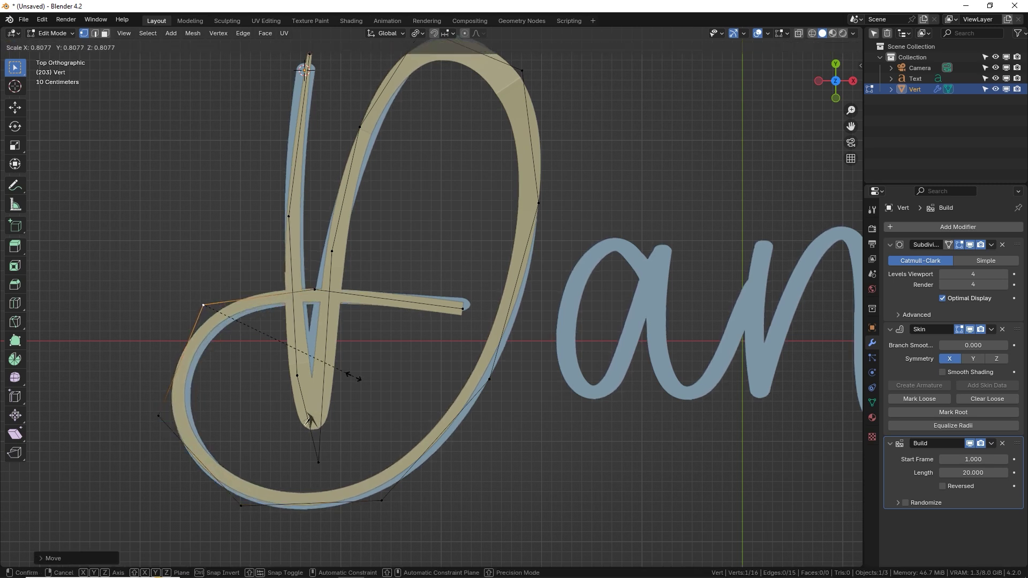
Adjust the skin radii at the crossbar junction and the left vertices of the D's lower loop.
{"action": "left_click", "coordinate": [315, 289]}
{"action": "key", "text": "s"}
{"action": "left_click", "coordinate": [394, 321]}
{"action": "right_click", "coordinate": [158, 416]}
{"action": "key", "text": "ctrl+a"}
{"action": "left_click", "coordinate": [365, 409]}
Shrink the skin at the crossbar's end to a thin tip and move the end vertex about 0.2 m outward.
{"action": "right_click", "coordinate": [463, 311]}
{"action": "key", "text": "ctrl+a"}
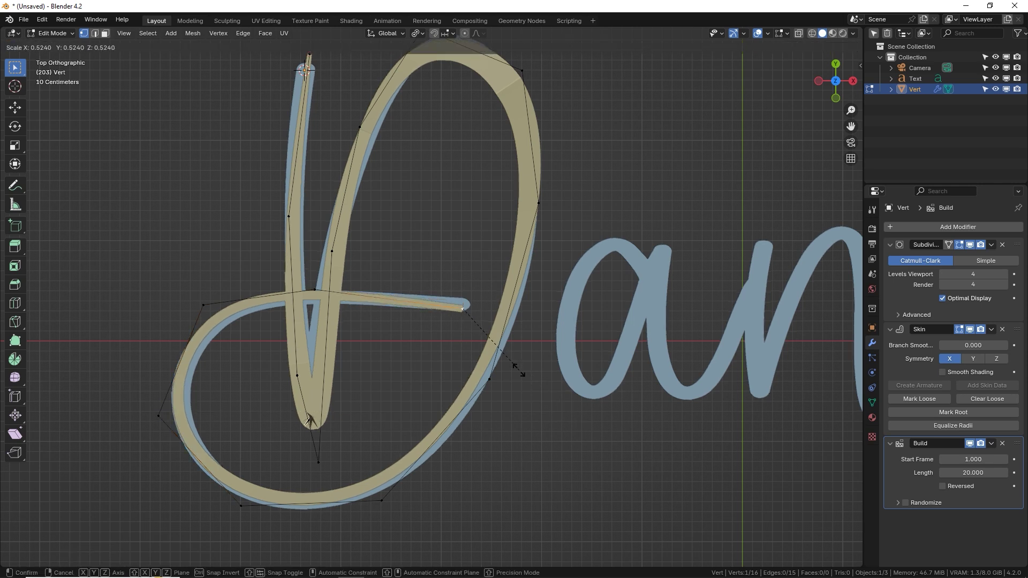
{"action": "left_click", "coordinate": [477, 332]}
{"action": "key", "text": "g"}
{"action": "left_click", "coordinate": [496, 339]}
Move the middle vertex of the D's stem up about 0.55 m along the stroke.
{"action": "left_click", "coordinate": [314, 289]}
{"action": "middle_click_drag", "start_coordinate": [419, 244], "coordinate": [405, 253], "text": "shift"}
{"action": "left_click", "coordinate": [288, 229]}
{"action": "key", "text": "g"}
{"action": "left_click", "coordinate": [281, 172]}
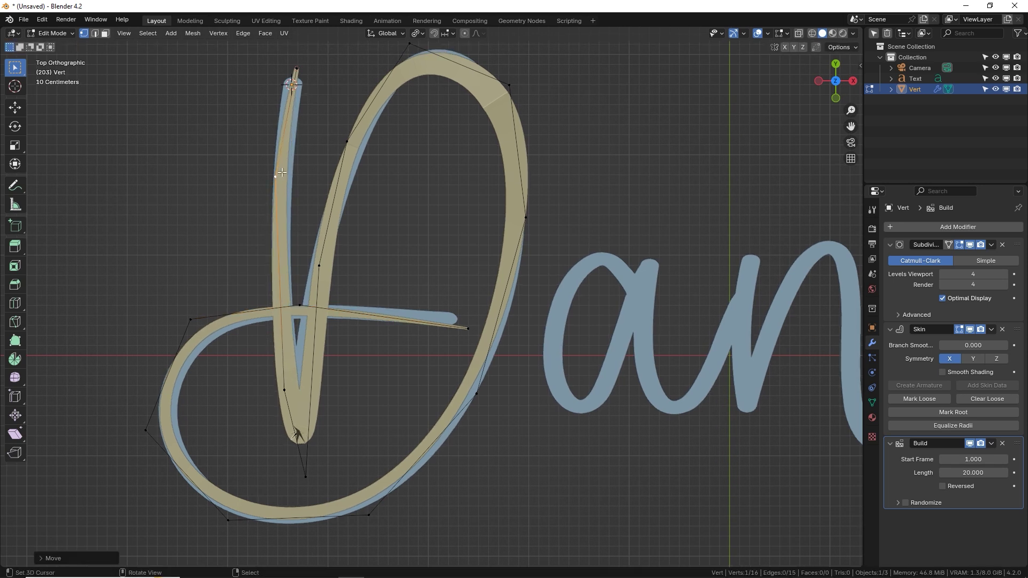
Nudge the stem's lowest vertices slightly up and to the left, and leave Edit Mode.
{"action": "middle_click_drag", "start_coordinate": [400, 215], "coordinate": [380, 217], "text": "shift"}
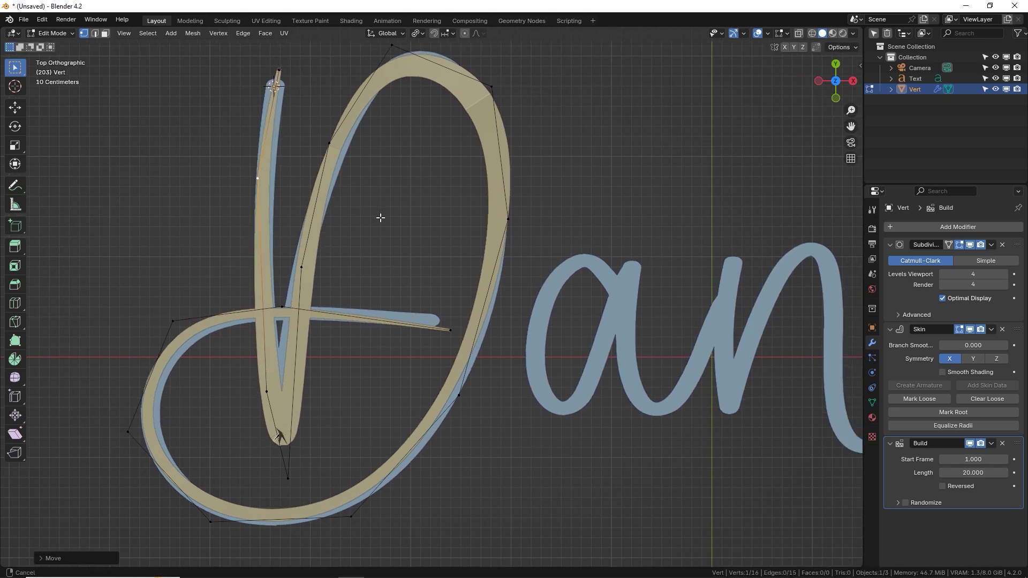
{"action": "left_click", "coordinate": [286, 467]}
{"action": "key", "text": "g"}
{"action": "left_click", "coordinate": [281, 460]}
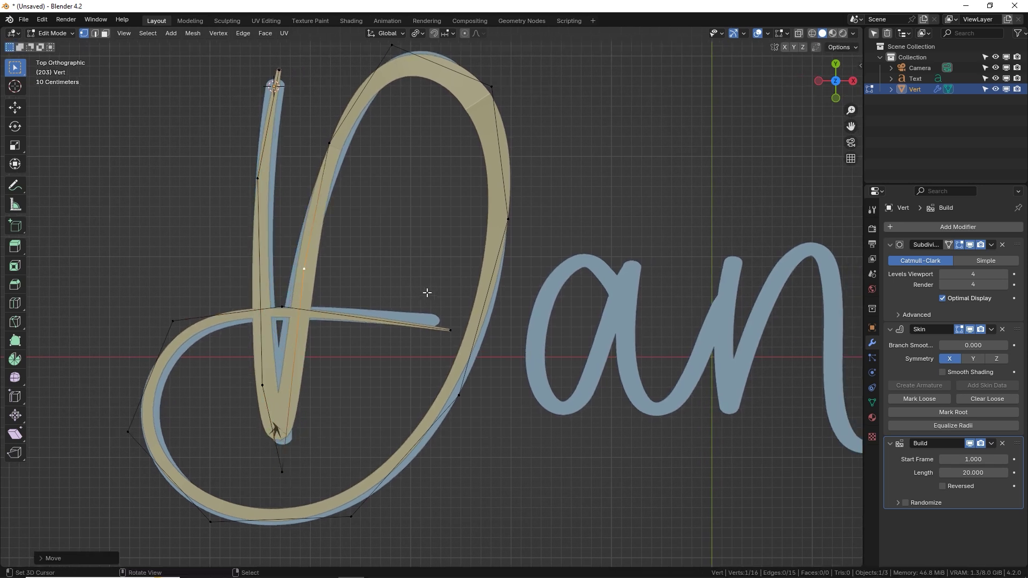
{"action": "key", "text": "Tab"}
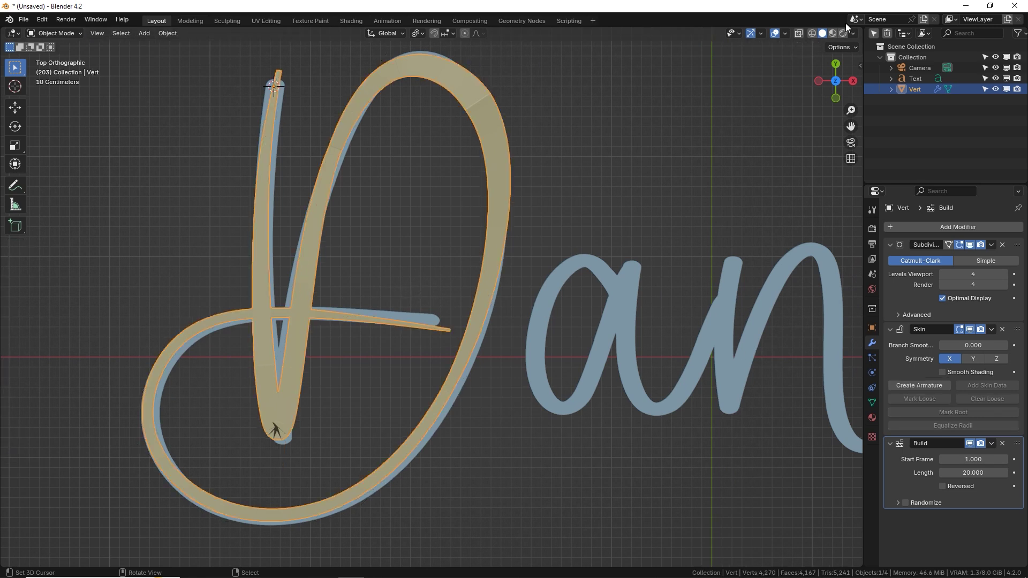
Split the viewport horizontally and turn the narrow upper area into a Graph Editor.
{"action": "left_click_drag", "start_coordinate": [858, 25], "coordinate": [851, 107]}
{"action": "left_click", "coordinate": [12, 33]}
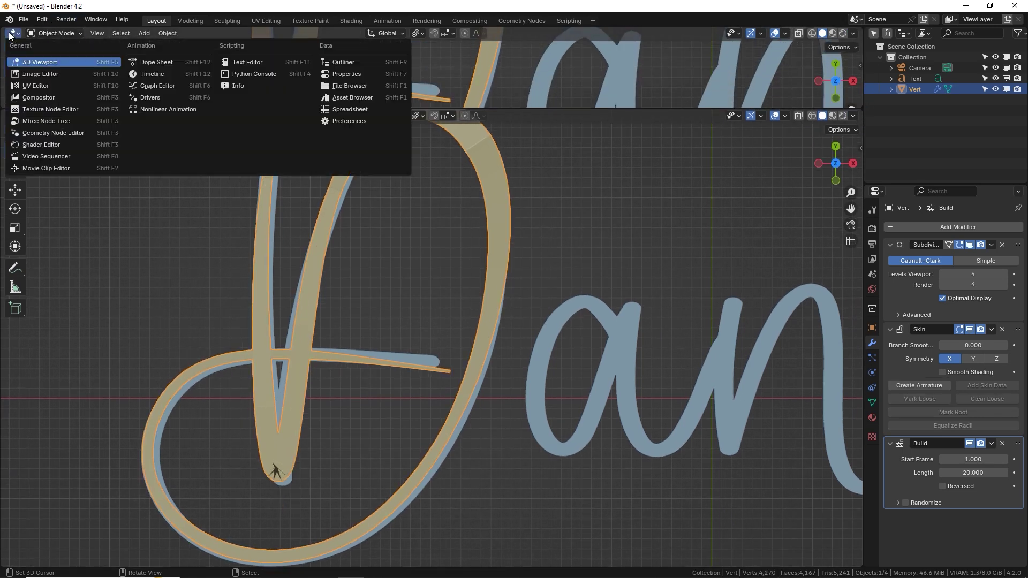
{"action": "left_click", "coordinate": [182, 86]}
{"action": "scroll", "coordinate": [282, 79], "scroll_direction": "down", "scroll_amount": 2}
{"action": "middle_click_drag", "start_coordinate": [282, 79], "coordinate": [314, 70]}
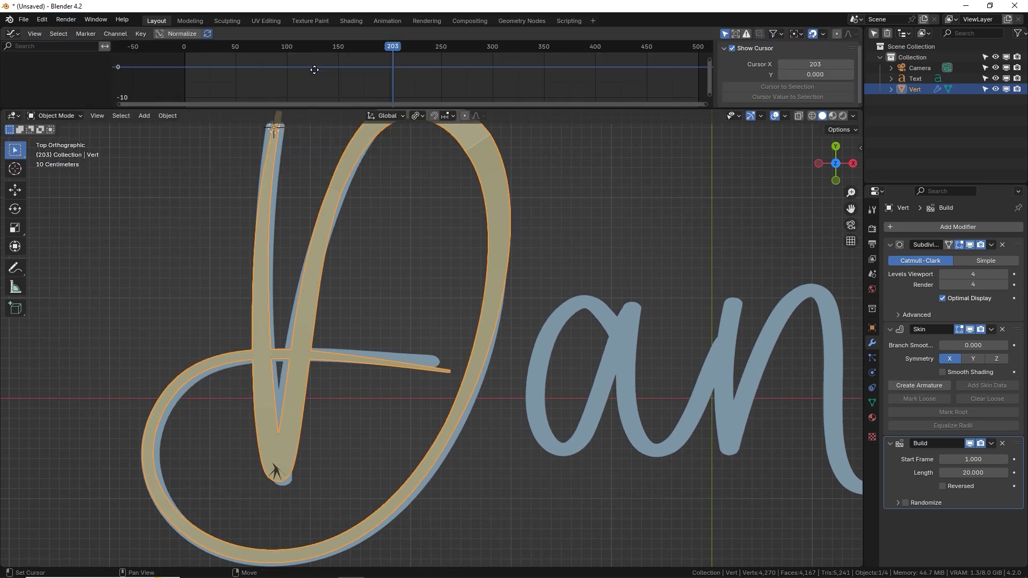
Play the D's build animation from frame 0, stop it and scrub to frame 26.
{"action": "mouse_move", "coordinate": [314, 69]}
{"action": "left_mouse_down"}
{"action": "mouse_move", "coordinate": [177, 76]}
{"action": "mouse_move", "coordinate": [204, 82]}
{"action": "mouse_move", "coordinate": [182, 84]}
{"action": "left_mouse_up"}
{"action": "key", "text": "space"}
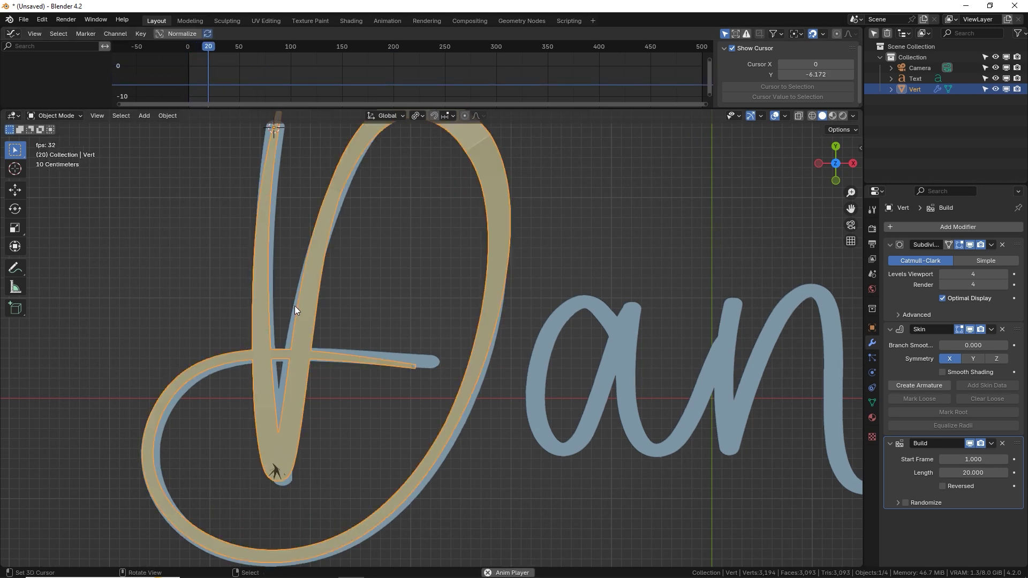
{"action": "key", "text": "space"}
{"action": "scroll", "coordinate": [342, 298], "scroll_direction": "down", "scroll_amount": 1}
{"action": "middle_click_drag", "start_coordinate": [408, 299], "coordinate": [315, 299], "text": "shift"}
{"action": "left_click_drag", "start_coordinate": [219, 85], "coordinate": [210, 78]}
{"action": "middle_click_drag", "start_coordinate": [445, 323], "coordinate": [413, 316], "text": "shift"}
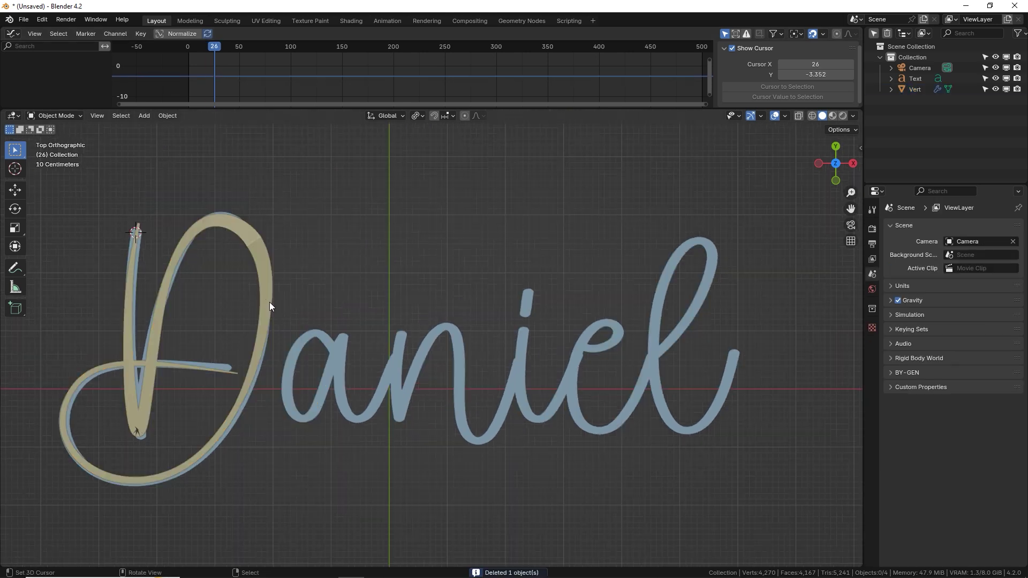
Place the 3D cursor where the a's bowl meets its stem and add a Single Vert mesh there.
{"action": "right_click", "coordinate": [260, 296]}
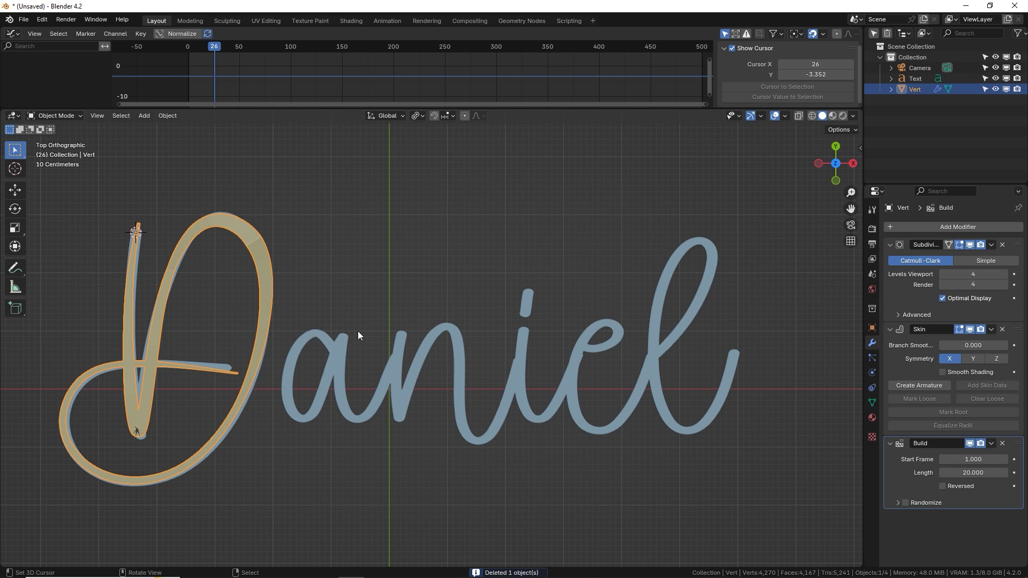
{"action": "scroll", "coordinate": [370, 320], "scroll_direction": "up", "scroll_amount": 1}
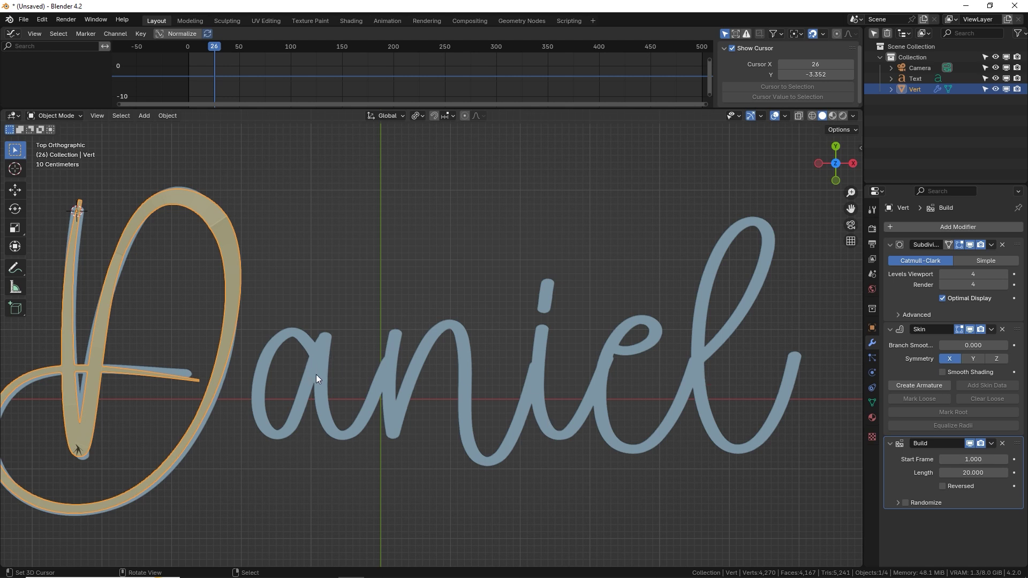
{"action": "right_click", "coordinate": [309, 348], "text": "shift"}
{"action": "middle_click_drag", "start_coordinate": [311, 349], "coordinate": [395, 315], "text": "shift"}
{"action": "scroll", "coordinate": [340, 377], "scroll_direction": "up", "scroll_amount": 2}
{"action": "key", "text": "shift+a"}
{"action": "mouse_move", "coordinate": [412, 310]}
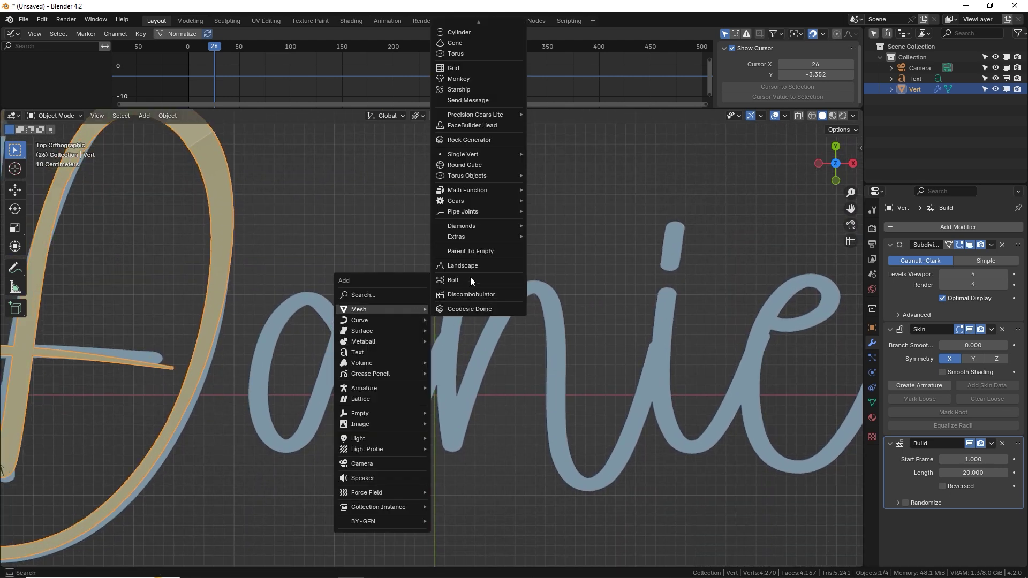
{"action": "mouse_move", "coordinate": [497, 155]}
{"action": "left_click", "coordinate": [545, 154]}
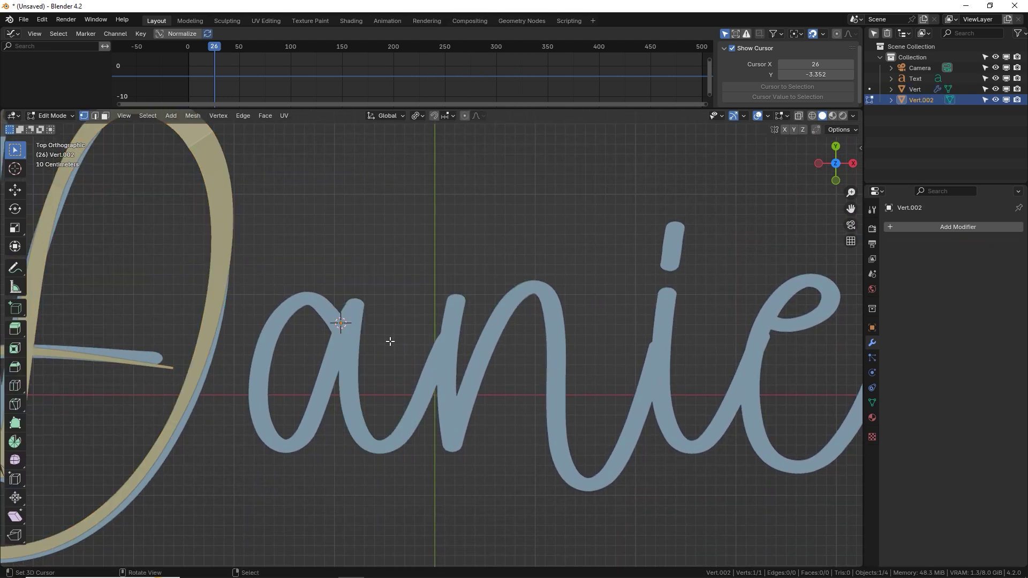
Extrude vertices counterclockwise from the start point over the a's top, down its left side and around its base to trace the bowl.
{"action": "key", "text": "e"}
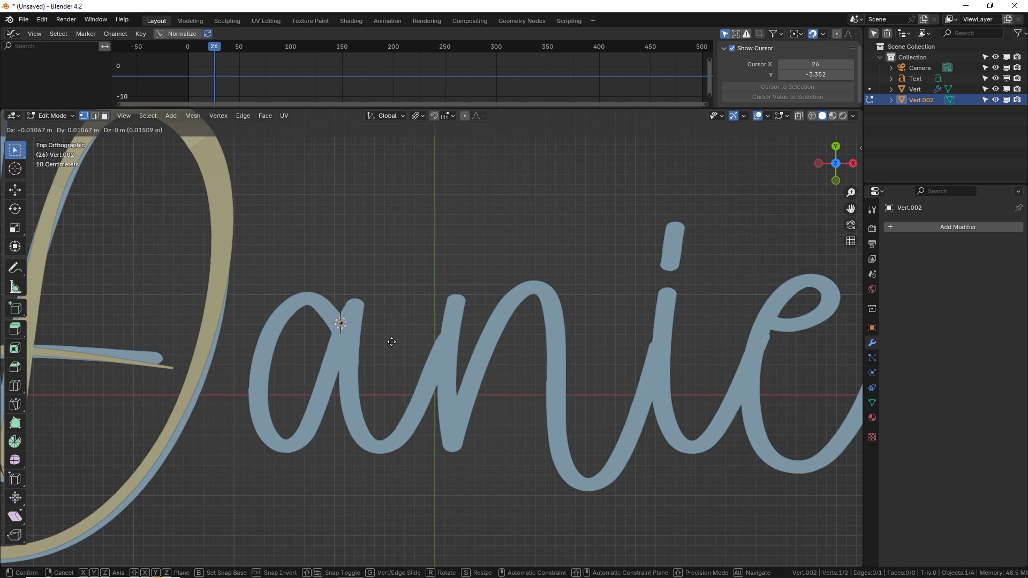
{"action": "left_click", "coordinate": [375, 328]}
{"action": "key", "text": "e"}
{"action": "left_click", "coordinate": [341, 326]}
{"action": "key", "text": "e"}
{"action": "left_click", "coordinate": [305, 389]}
{"action": "key", "text": "e"}
{"action": "left_click", "coordinate": [313, 480]}
{"action": "key", "text": "e"}
{"action": "left_click", "coordinate": [345, 501]}
{"action": "key", "text": "e"}
{"action": "left_click", "coordinate": [378, 444]}
Extrude vertices up past the top of the a's stem, back down the stem and into its lower curve.
{"action": "key", "text": "e"}
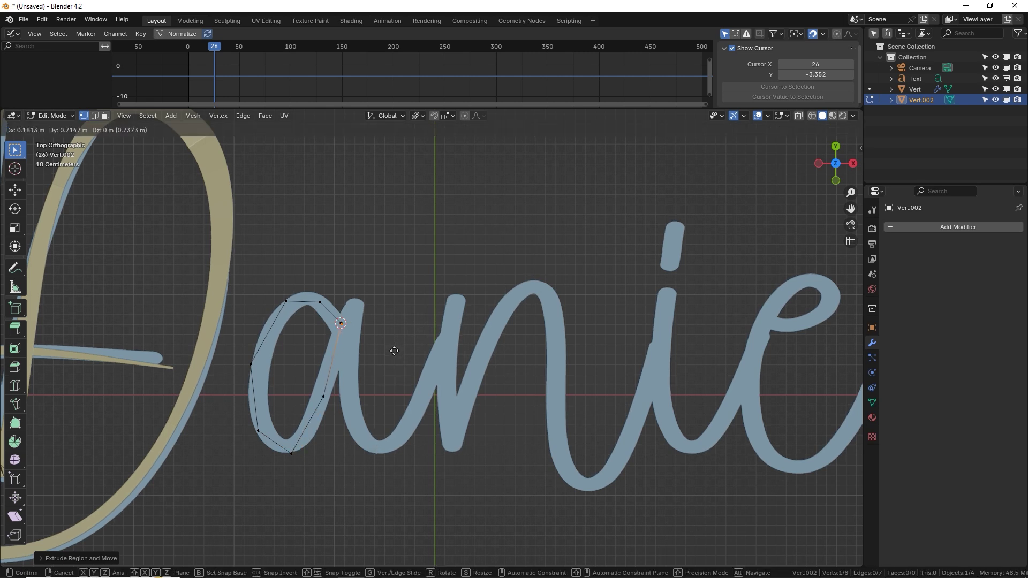
{"action": "left_click", "coordinate": [428, 296]}
{"action": "key", "text": "e"}
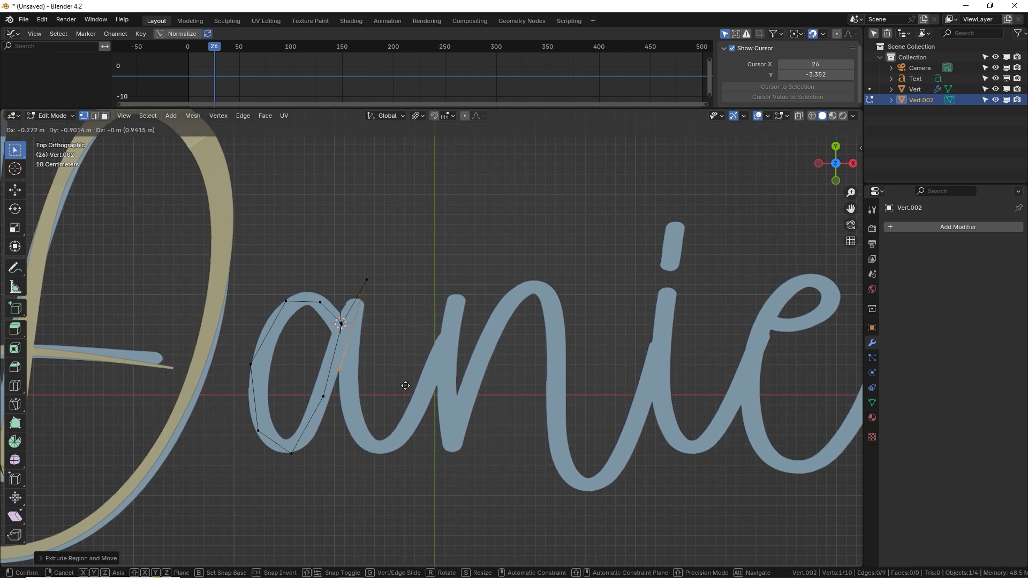
{"action": "left_click", "coordinate": [410, 372]}
{"action": "key", "text": "e"}
{"action": "left_click", "coordinate": [414, 454]}
{"action": "key", "text": "e"}
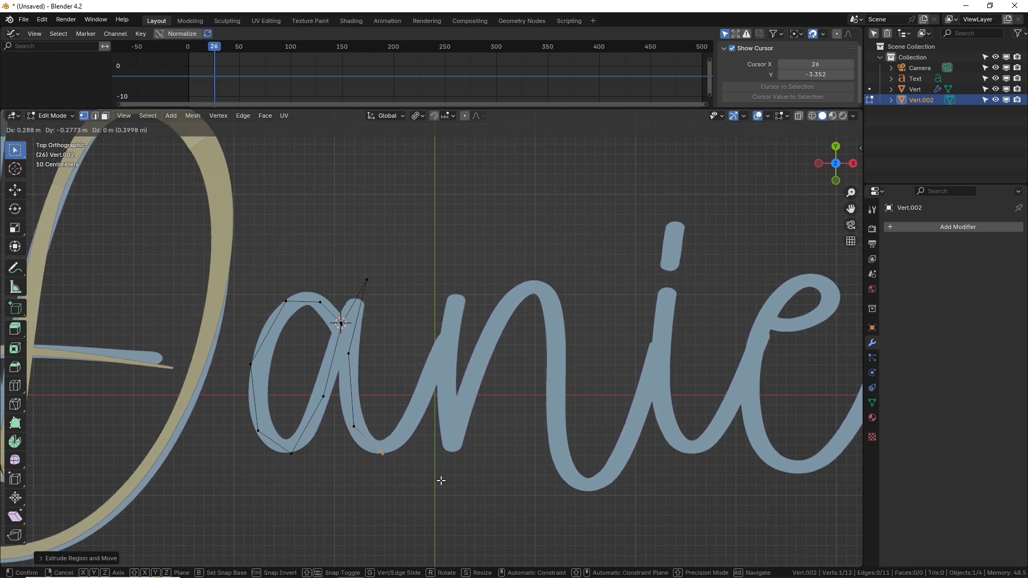
{"action": "left_click", "coordinate": [441, 481]}
Extrude vertices along the connecting stroke to just above the n's first stem, and back down past its base.
{"action": "key", "text": "e"}
{"action": "left_click", "coordinate": [486, 433]}
{"action": "key", "text": "e"}
{"action": "left_click", "coordinate": [535, 333]}
{"action": "key", "text": "e"}
{"action": "left_click", "coordinate": [544, 265]}
{"action": "key", "text": "e"}
{"action": "left_click", "coordinate": [534, 356]}
{"action": "key", "text": "e"}
{"action": "left_click", "coordinate": [541, 451]}
Extrude vertices up and over the n's arch and down its second stem.
{"action": "key", "text": "e"}
{"action": "left_click", "coordinate": [558, 364]}
{"action": "key", "text": "e"}
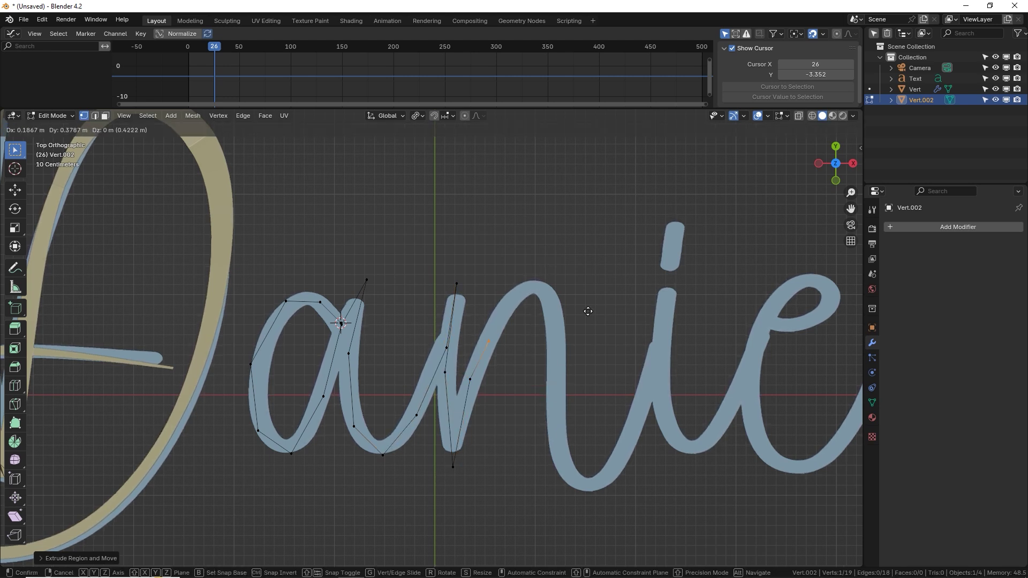
{"action": "left_click", "coordinate": [591, 290]}
{"action": "key", "text": "e"}
{"action": "left_click", "coordinate": [630, 259]}
{"action": "key", "text": "e"}
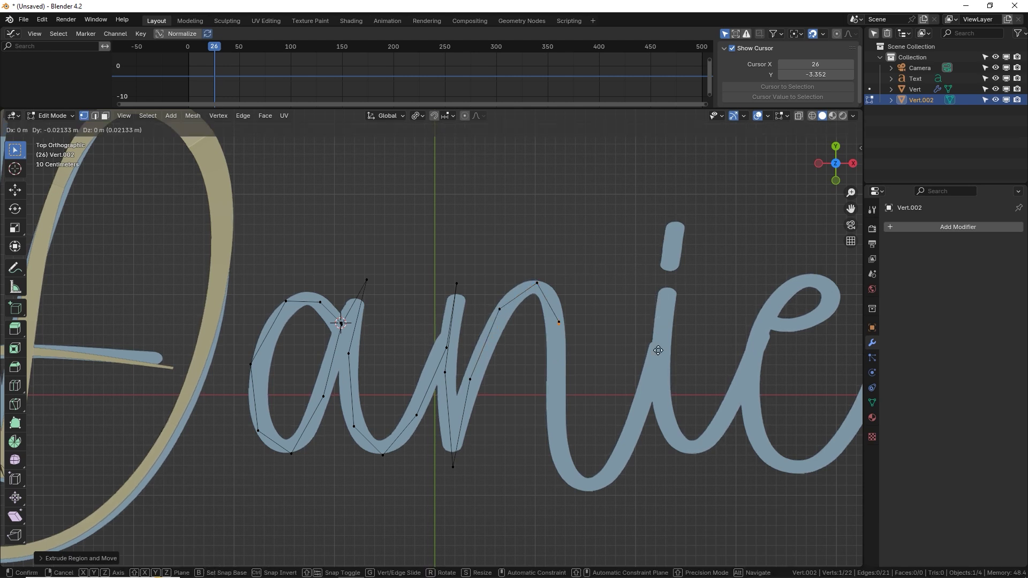
{"action": "left_click", "coordinate": [655, 416]}
Continue the trace around the n's lower hook and up to the i's stem.
{"action": "key", "text": "e"}
{"action": "left_click", "coordinate": [678, 490]}
{"action": "key", "text": "e"}
{"action": "left_click", "coordinate": [705, 366]}
{"action": "key", "text": "e"}
{"action": "left_click", "coordinate": [718, 371]}
Extrude vertices down the i's stem, around its lower curve and up the connecting stroke to the e.
{"action": "key", "text": "e"}
{"action": "left_click", "coordinate": [732, 438]}
{"action": "key", "text": "e"}
{"action": "left_click", "coordinate": [750, 457]}
{"action": "key", "text": "e"}
{"action": "left_click", "coordinate": [794, 445]}
{"action": "key", "text": "e"}
{"action": "left_click", "coordinate": [815, 379]}
Extrude vertices around the e's upper loop and back to its left side.
{"action": "key", "text": "e"}
{"action": "middle_click_drag", "start_coordinate": [840, 300], "coordinate": [478, 361], "text": "shift"}
{"action": "key", "text": "e"}
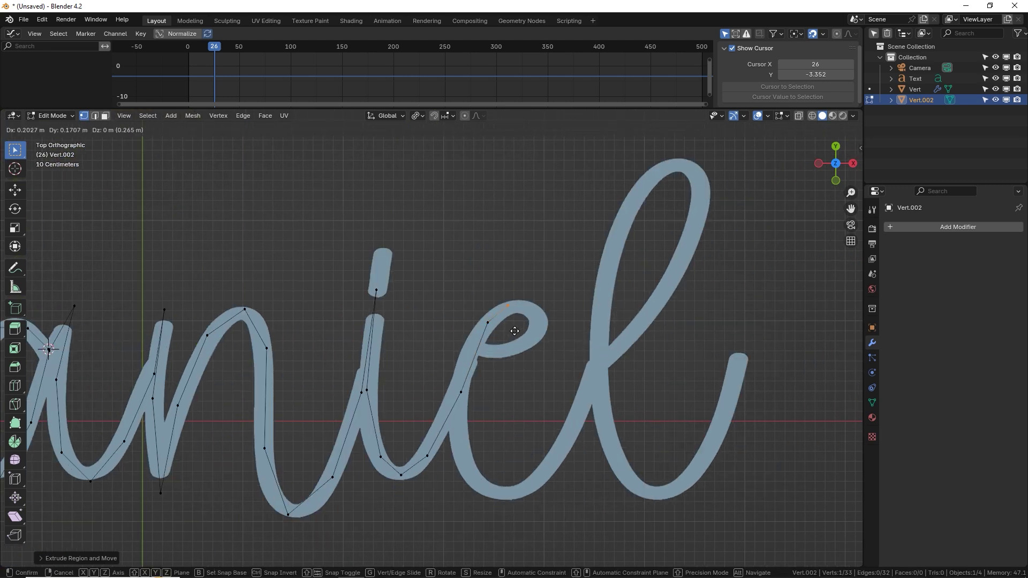
{"action": "left_click", "coordinate": [547, 322]}
{"action": "key", "text": "e"}
{"action": "left_click", "coordinate": [525, 343]}
{"action": "key", "text": "e"}
{"action": "left_click", "coordinate": [470, 348]}
Extrude vertices down the e's left side, around its base and up to where the l's strokes cross.
{"action": "key", "text": "e"}
{"action": "left_click", "coordinate": [440, 458]}
{"action": "key", "text": "e"}
{"action": "left_click", "coordinate": [647, 310]}
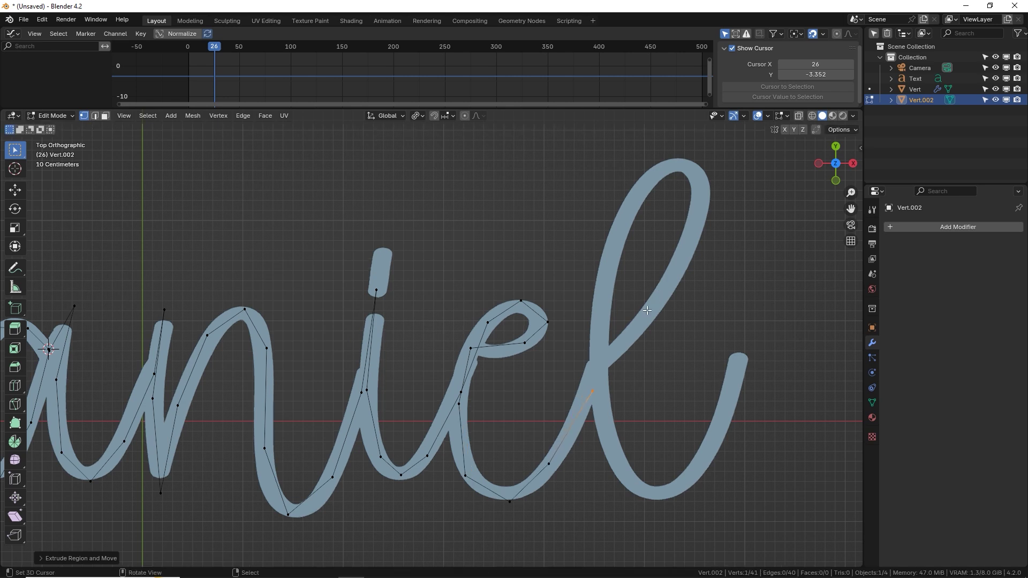
Extrude vertices up the l's rising stroke, over the top of its loop and onto the downstroke.
{"action": "key", "text": "e"}
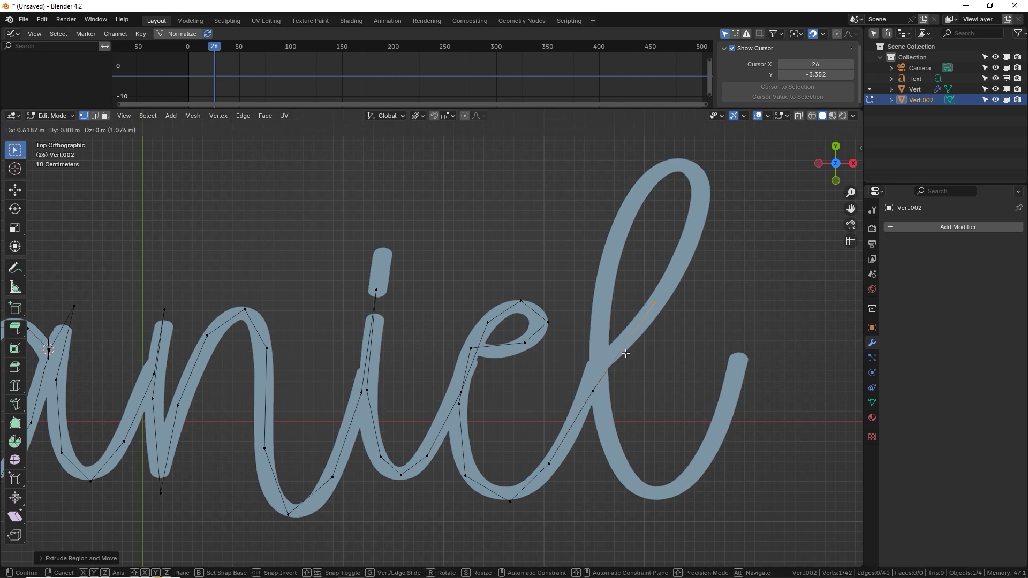
{"action": "left_click", "coordinate": [685, 190]}
{"action": "key", "text": "e"}
{"action": "left_click", "coordinate": [567, 298]}
Extrude vertices down the l and around its base to just past the stroke's end, and leave Edit Mode.
{"action": "key", "text": "e"}
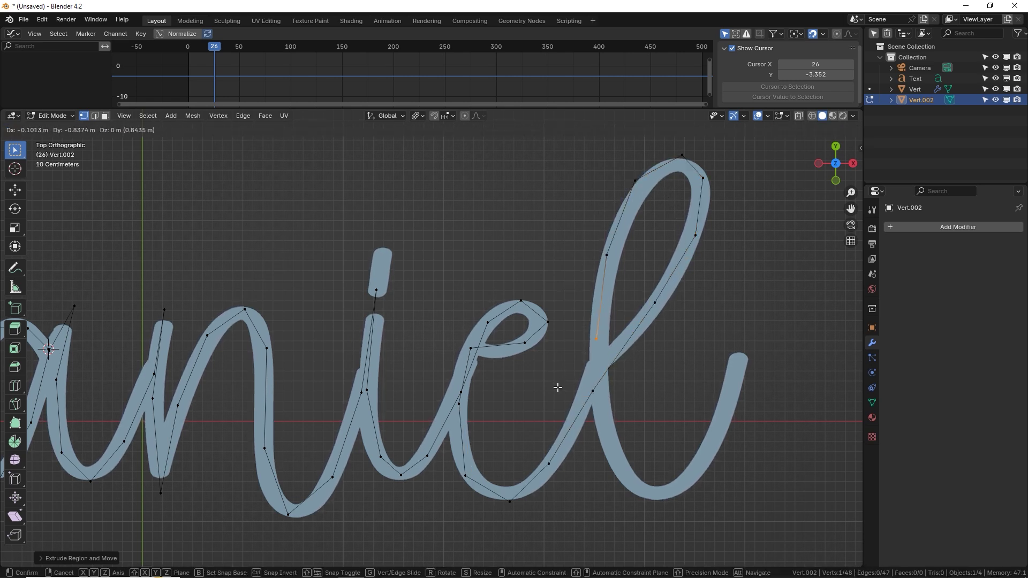
{"action": "left_click", "coordinate": [557, 391]}
{"action": "key", "text": "e"}
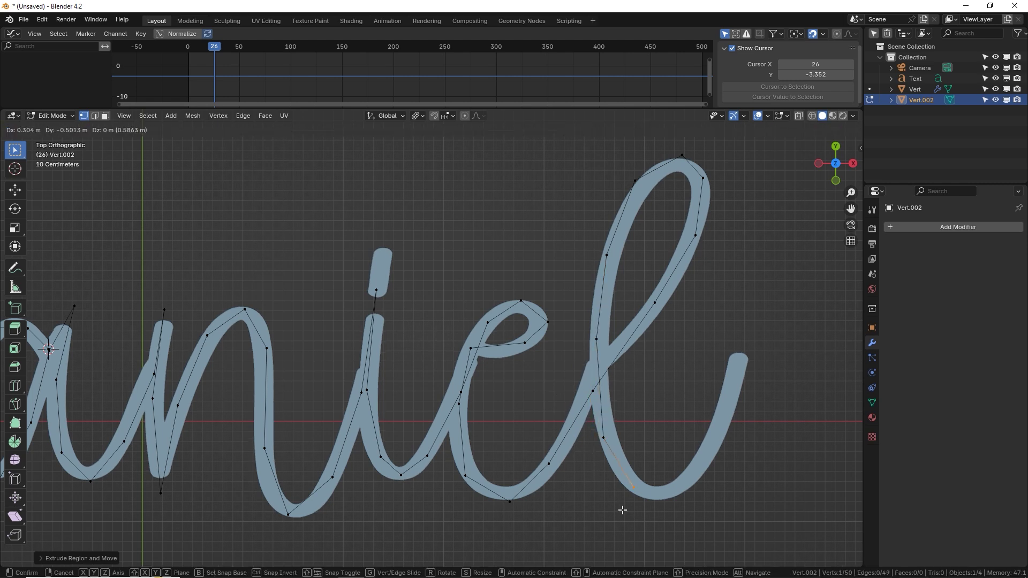
{"action": "left_click", "coordinate": [678, 512]}
{"action": "key", "text": "e"}
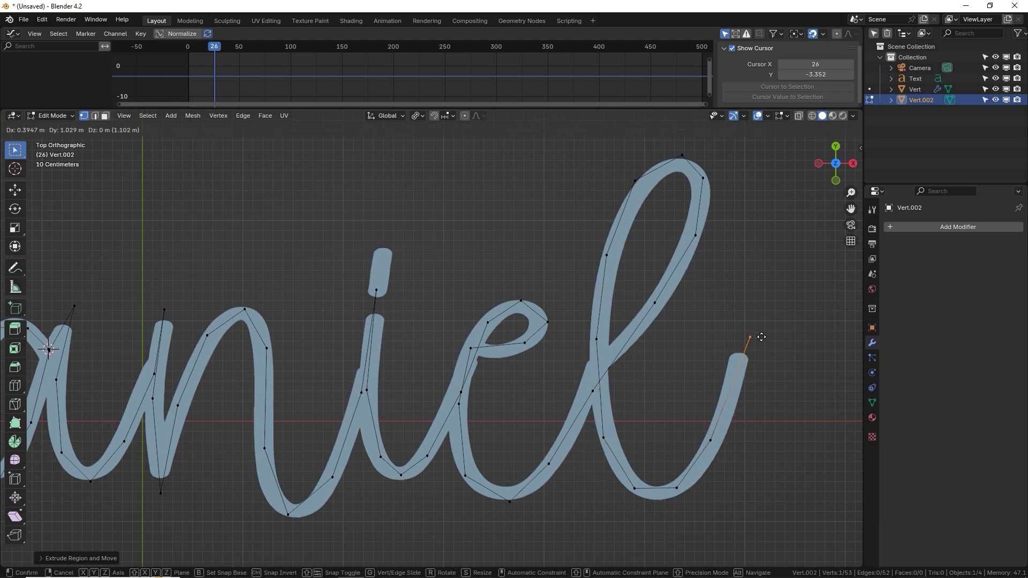
{"action": "left_click", "coordinate": [760, 333]}
{"action": "scroll", "coordinate": [428, 375], "scroll_direction": "down", "scroll_amount": 2}
{"action": "key", "text": "Tab"}
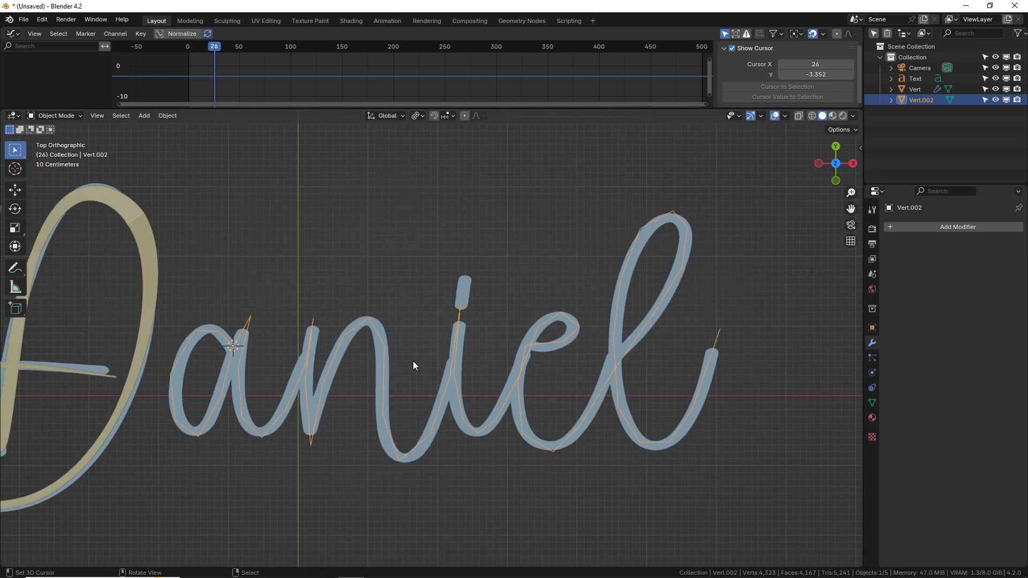
Copy the D trace's Subdivision, Skin and Build modifiers to the single trace of the remaining letters.
{"action": "scroll", "coordinate": [428, 359], "scroll_direction": "up", "scroll_amount": 3}
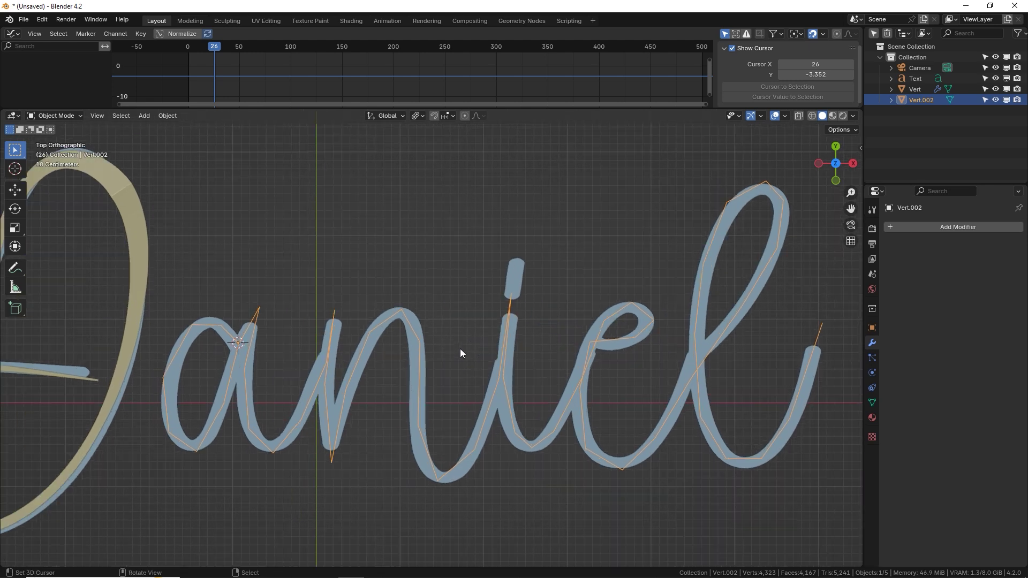
{"action": "middle_click_drag", "start_coordinate": [316, 342], "coordinate": [434, 347], "text": "shift"}
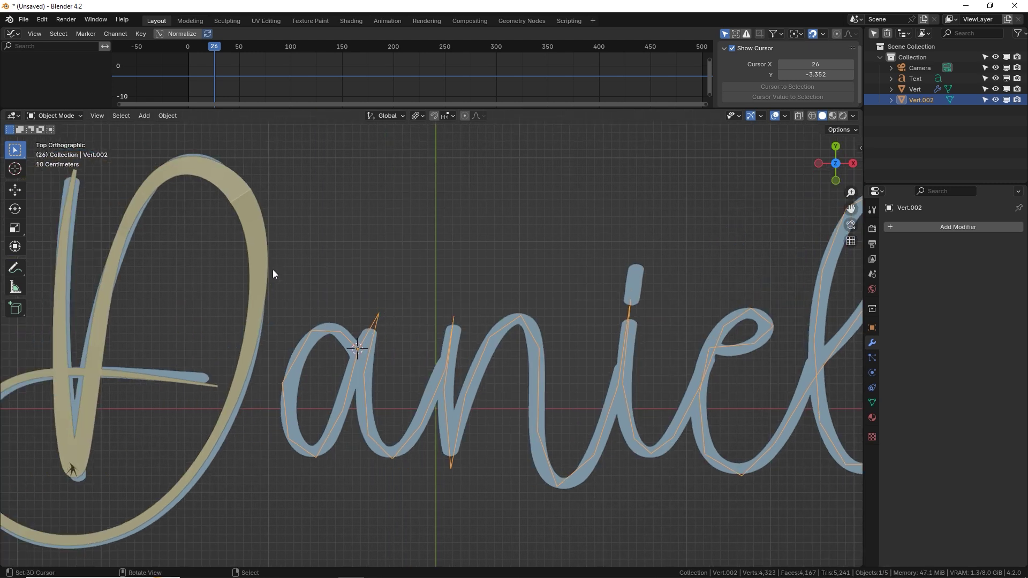
{"action": "left_click", "coordinate": [254, 246], "text": "shift"}
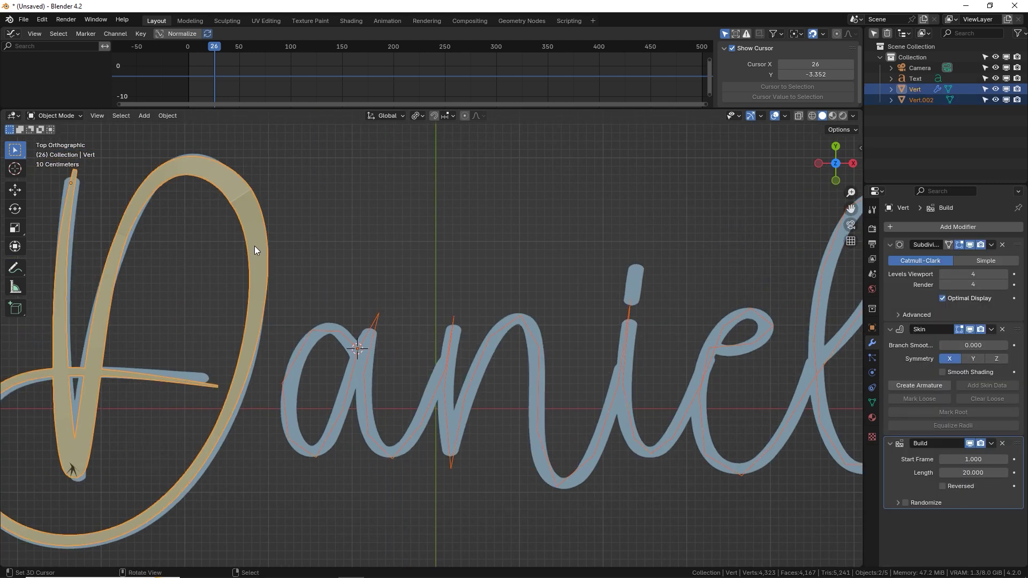
{"action": "key", "text": "ctrl+l"}
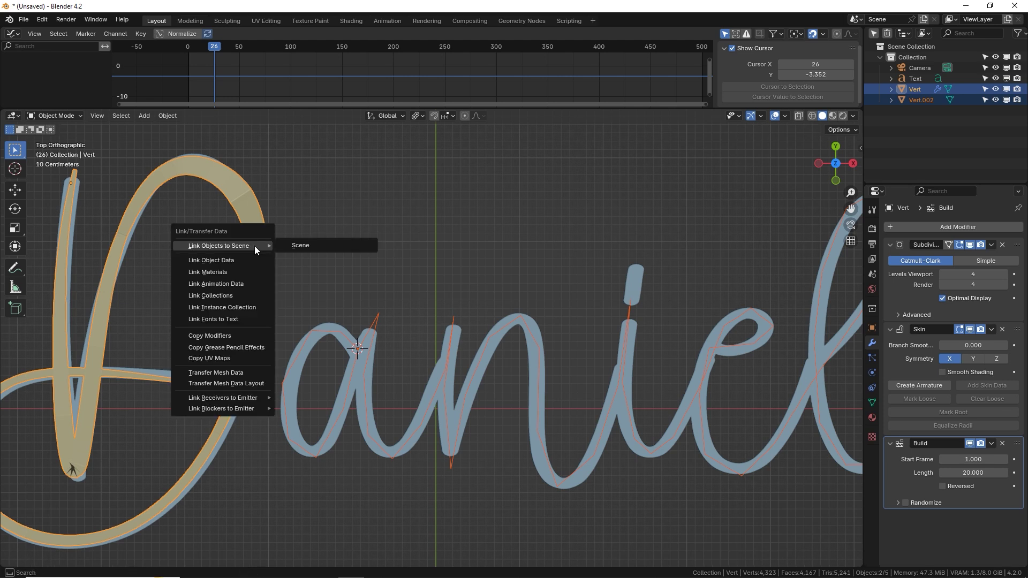
{"action": "key", "text": "Down"}
{"action": "key", "text": "Down"}
{"action": "key", "text": "Down"}
{"action": "key", "text": "Down"}
{"action": "key", "text": "Down"}
{"action": "key", "text": "Down"}
{"action": "key", "text": "Down"}
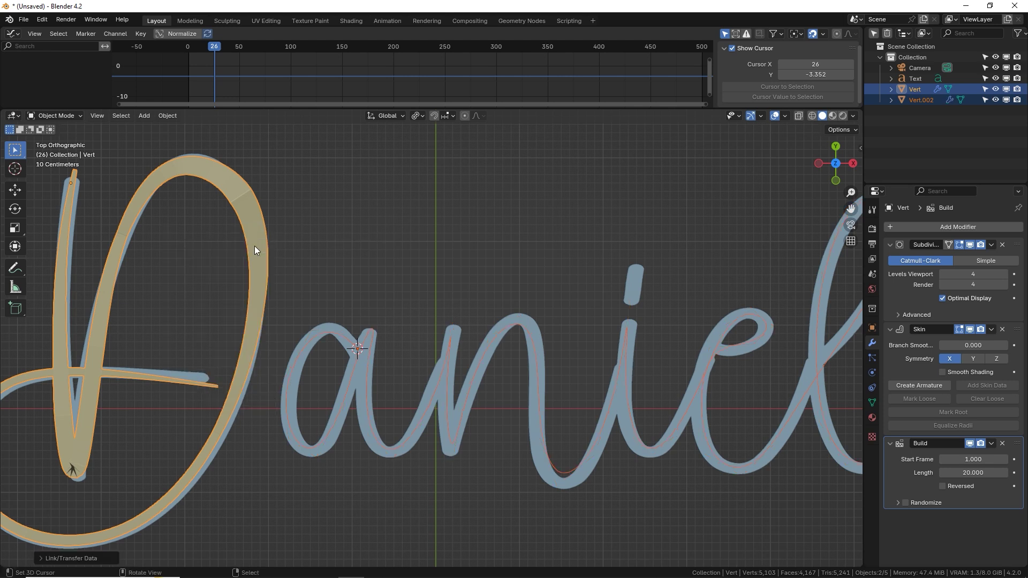
Mark the a's starting vertex as the skin root of the remaining letters' trace and leave Edit Mode.
{"action": "left_click", "coordinate": [367, 347]}
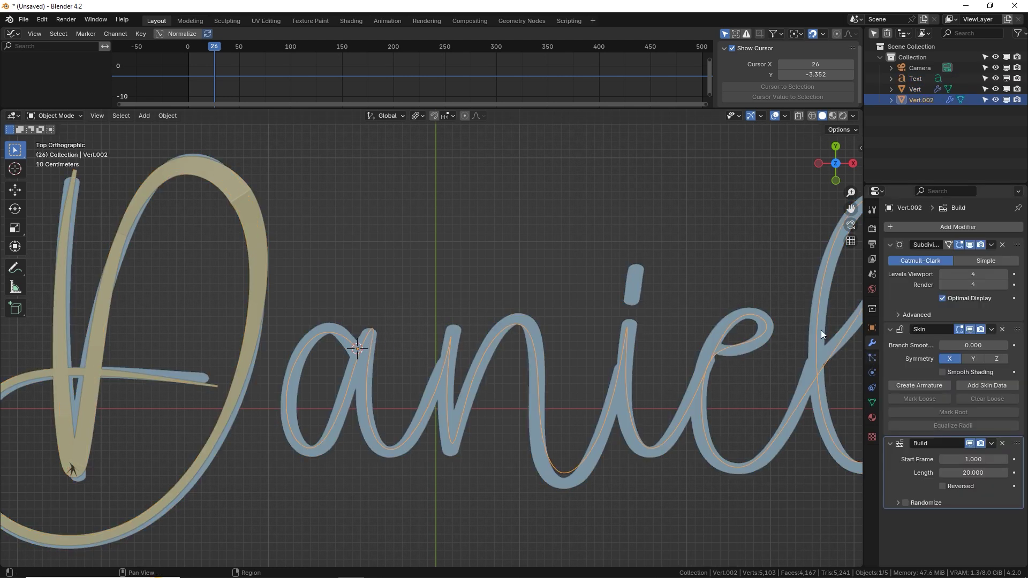
{"action": "middle_click_drag", "start_coordinate": [702, 363], "coordinate": [637, 363], "text": "shift"}
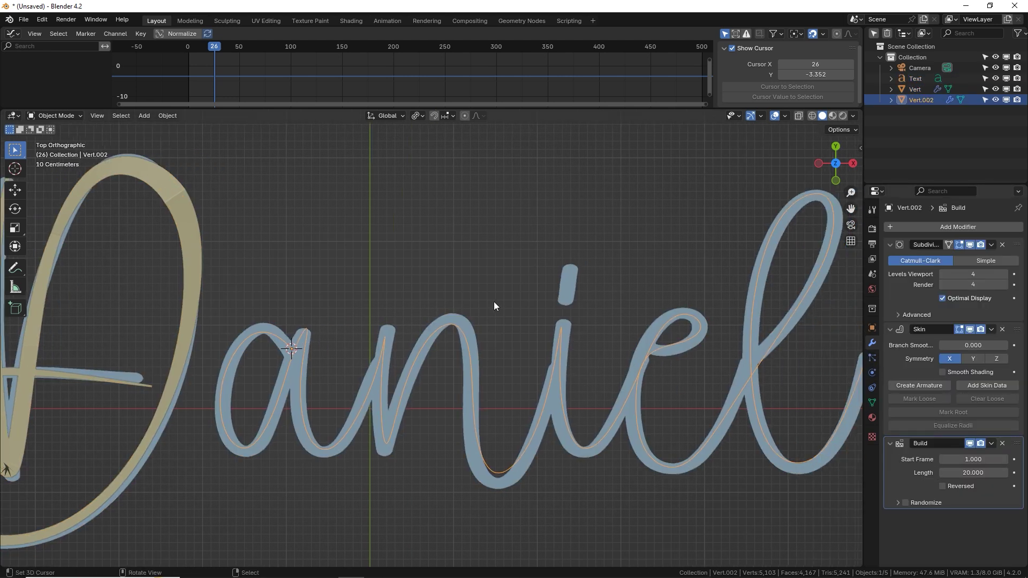
{"action": "key", "text": "Tab"}
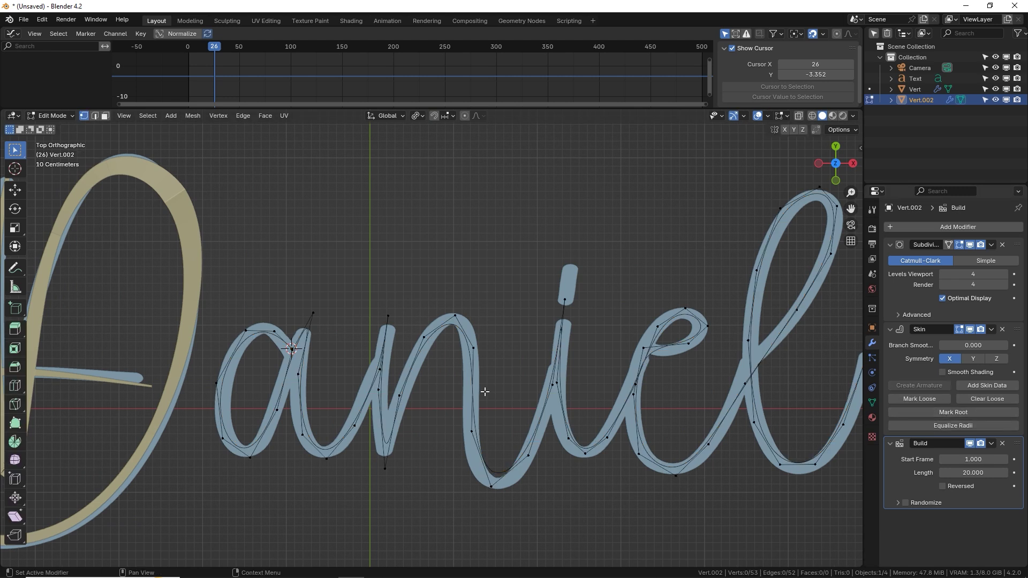
{"action": "left_click", "coordinate": [296, 349]}
{"action": "right_click", "coordinate": [290, 349]}
{"action": "key", "text": "g"}
{"action": "left_click", "coordinate": [317, 353]}
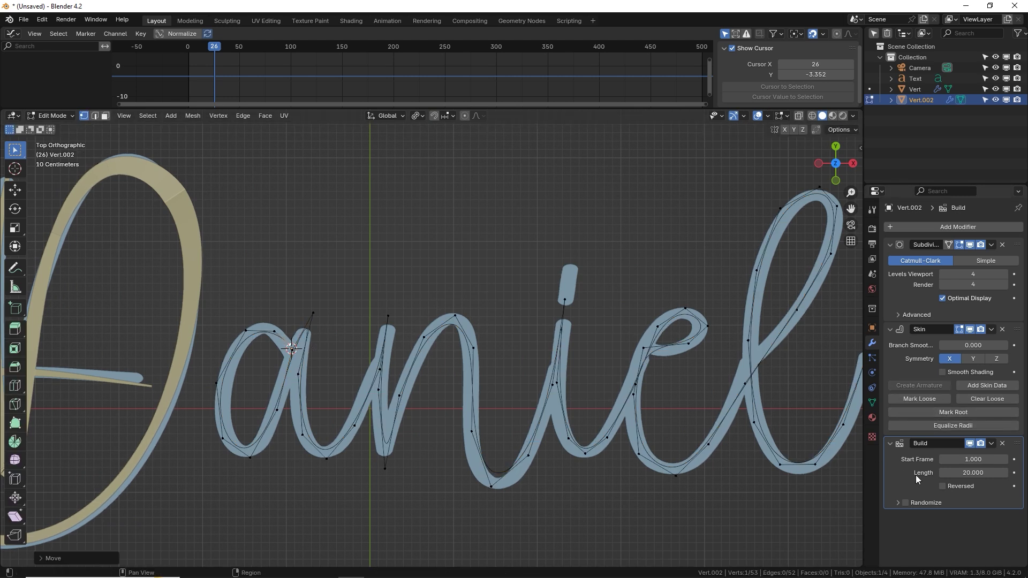
{"action": "left_click", "coordinate": [930, 415]}
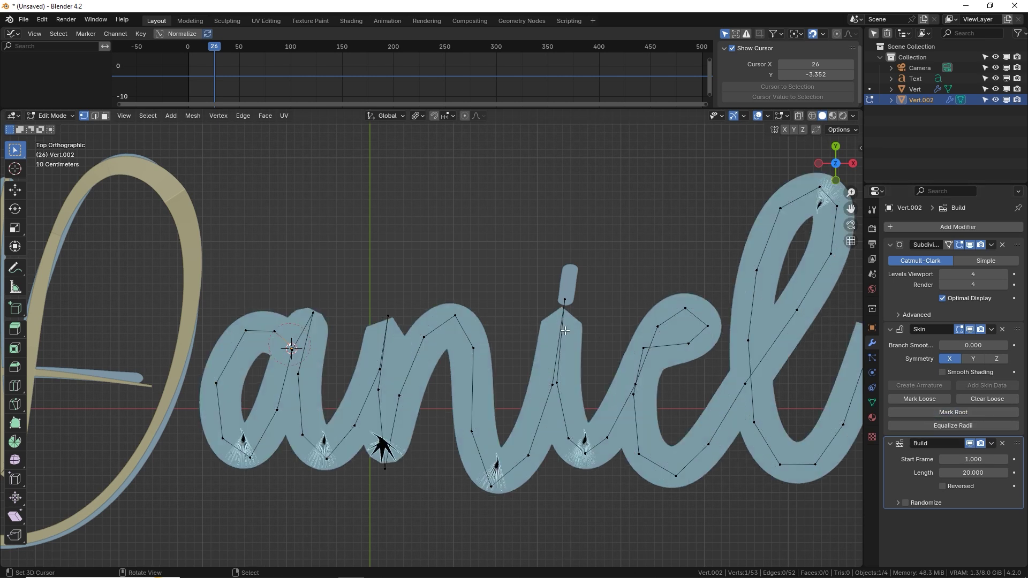
{"action": "key", "text": "Tab"}
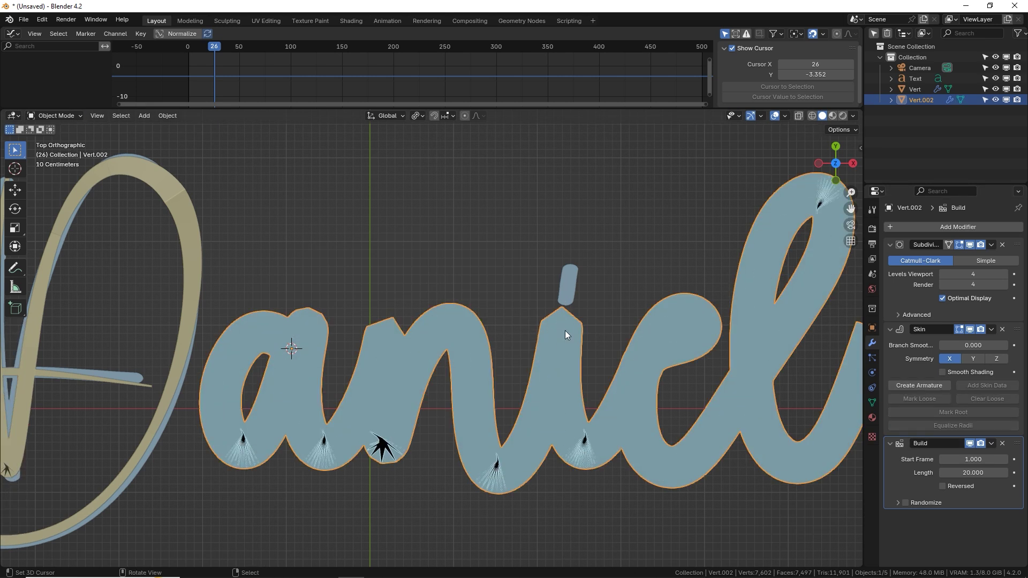
Shrink the skin radius of all vertices in the remaining letters' trace to fit within the text strokes.
{"action": "scroll", "coordinate": [499, 375], "scroll_direction": "up", "scroll_amount": 1}
{"action": "middle_click_drag", "start_coordinate": [394, 345], "coordinate": [479, 311], "text": "shift"}
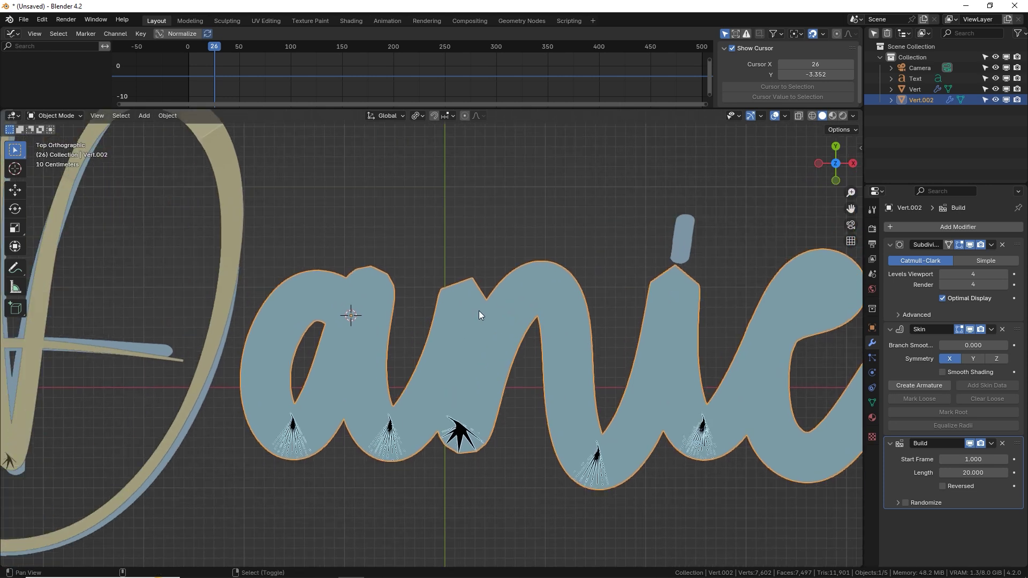
{"action": "middle_click_drag", "start_coordinate": [554, 320], "coordinate": [332, 341], "text": "shift"}
{"action": "scroll", "coordinate": [325, 335], "scroll_direction": "down", "scroll_amount": 1}
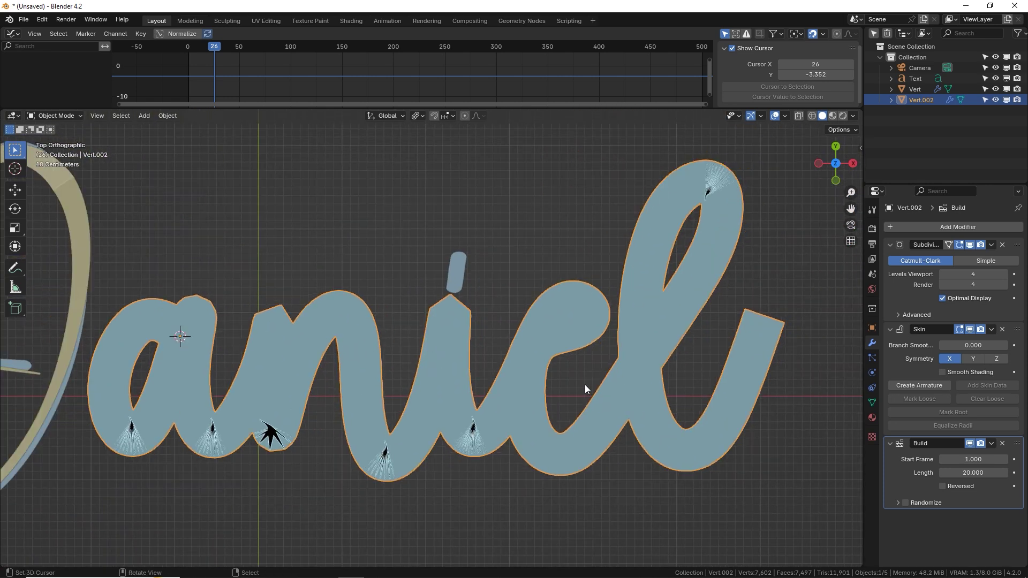
{"action": "key", "text": "Tab"}
{"action": "key", "text": "a"}
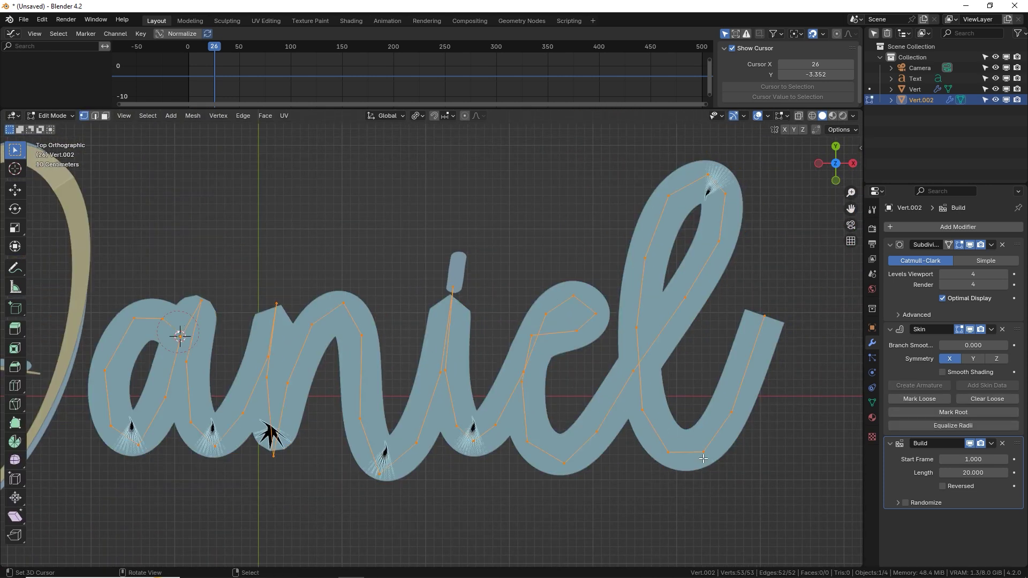
{"action": "key", "text": "ctrl+a"}
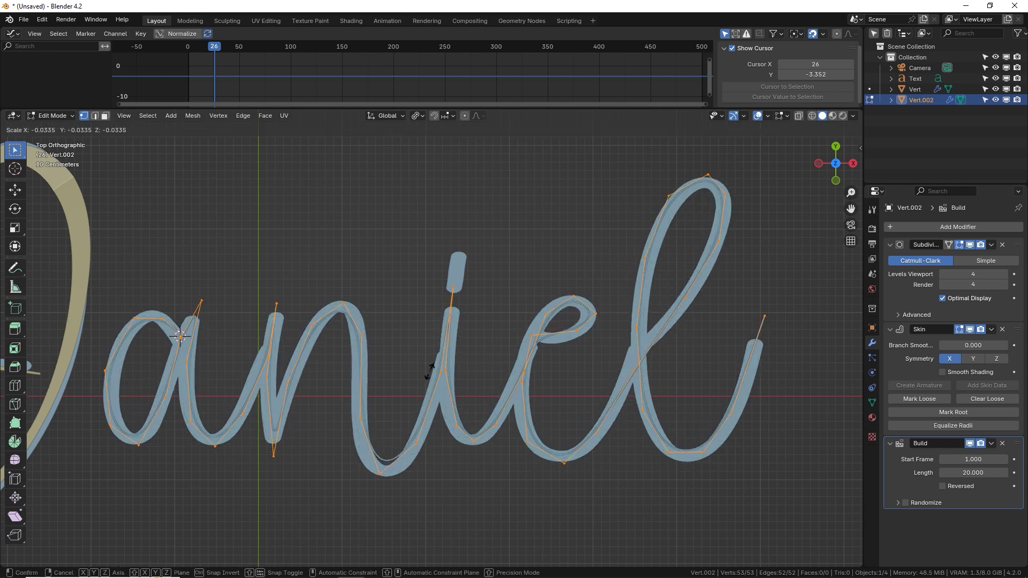
{"action": "left_click", "coordinate": [481, 397]}
Move the a's starting vertex and its top vertices onto the letter and resize their skin to match the stroke.
{"action": "middle_click_drag", "start_coordinate": [482, 397], "coordinate": [598, 394], "text": "shift"}
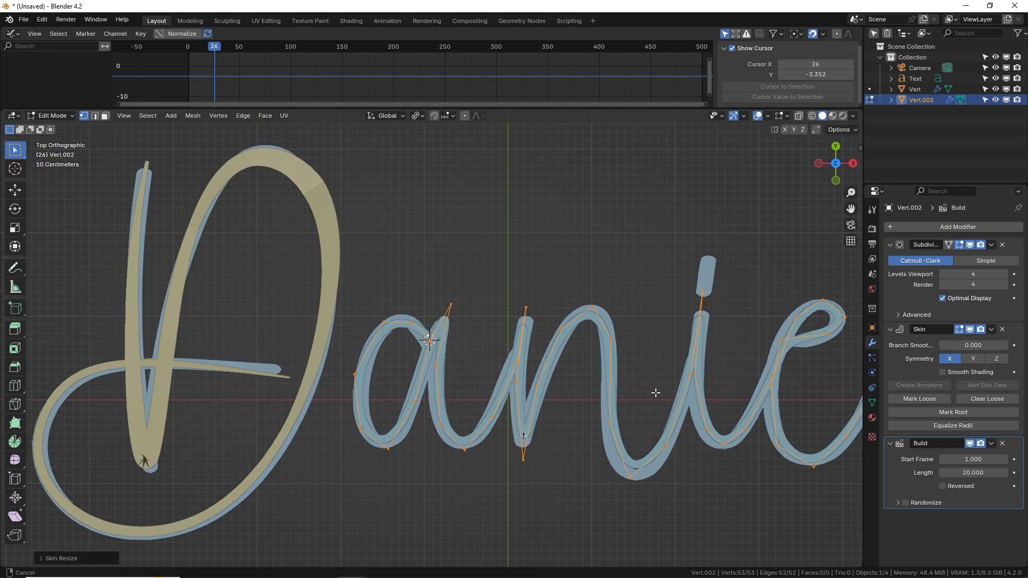
{"action": "scroll", "coordinate": [507, 384], "scroll_direction": "up", "scroll_amount": 4}
{"action": "right_click", "coordinate": [438, 311]}
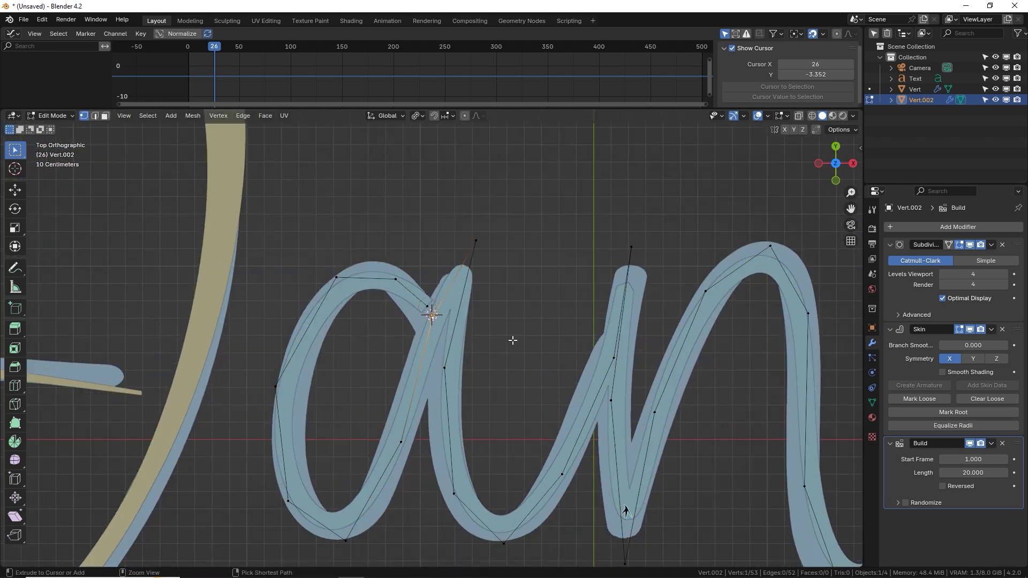
{"action": "right_click", "coordinate": [427, 303]}
{"action": "key", "text": "g"}
{"action": "left_click", "coordinate": [433, 328]}
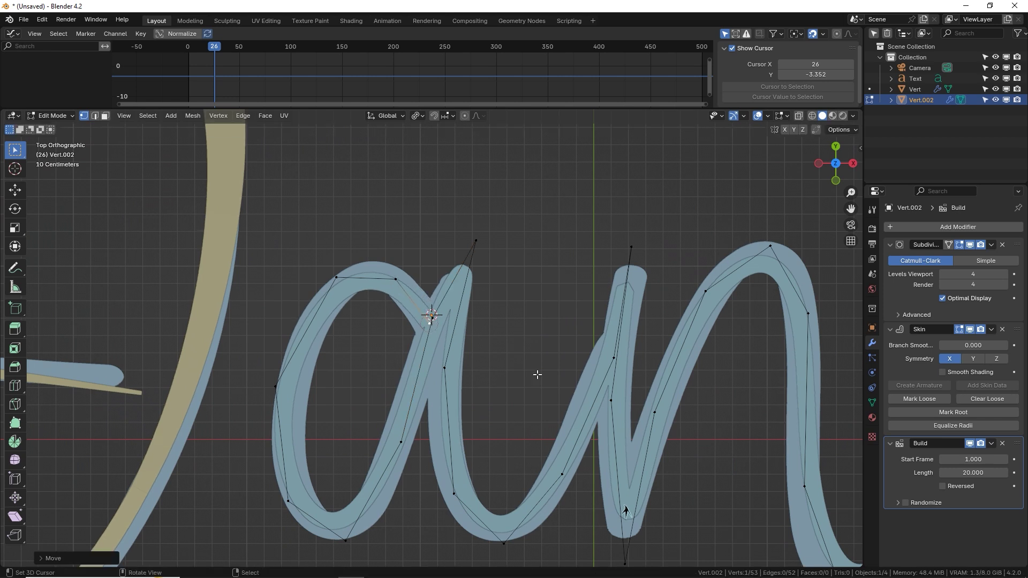
{"action": "key", "text": "ctrl+a"}
{"action": "left_click", "coordinate": [471, 348]}
{"action": "right_click_drag", "start_coordinate": [397, 280], "coordinate": [395, 264]}
{"action": "right_click_drag", "start_coordinate": [336, 278], "coordinate": [332, 276]}
{"action": "key", "text": "ctrl+a"}
{"action": "left_click", "coordinate": [397, 347]}
Enlarge the skin radius down the a's left side, around its base and up the right side, shifting the base vertex into place.
{"action": "right_click", "coordinate": [323, 387]}
{"action": "key", "text": "ctrl+a"}
{"action": "left_click", "coordinate": [351, 415]}
{"action": "right_click", "coordinate": [335, 477]}
{"action": "key", "text": "ctrl+a"}
{"action": "left_click", "coordinate": [357, 471]}
{"action": "right_click", "coordinate": [367, 530]}
{"action": "key", "text": "ctrl+a"}
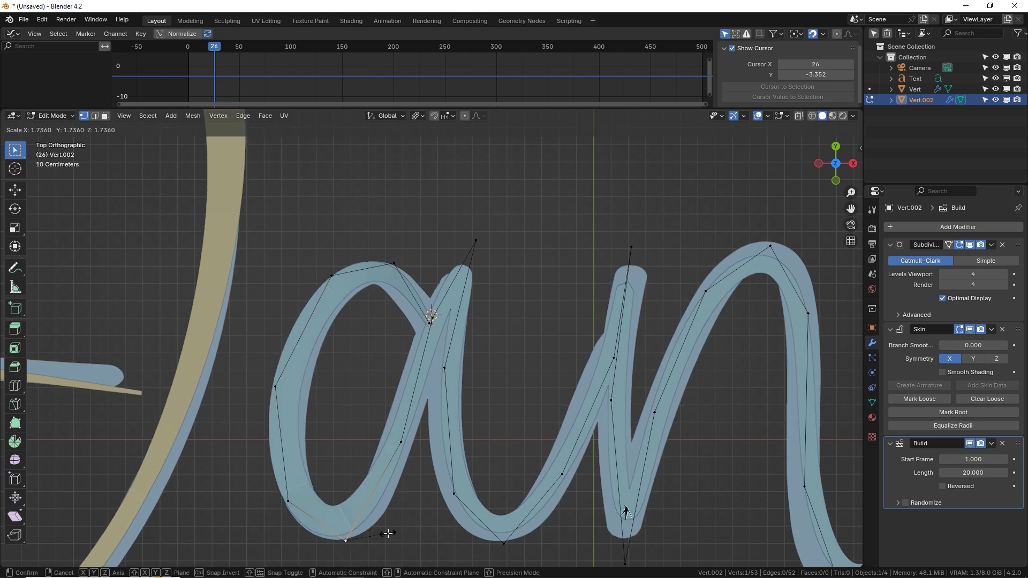
{"action": "left_click", "coordinate": [383, 532]}
{"action": "right_click_drag", "start_coordinate": [338, 540], "coordinate": [349, 545]}
{"action": "right_click", "coordinate": [404, 450]}
{"action": "key", "text": "ctrl+a"}
{"action": "left_click", "coordinate": [489, 417]}
Scrub through the start of the build animation and set the current frame to 31.
{"action": "middle_click_drag", "start_coordinate": [490, 417], "coordinate": [413, 369], "text": "shift"}
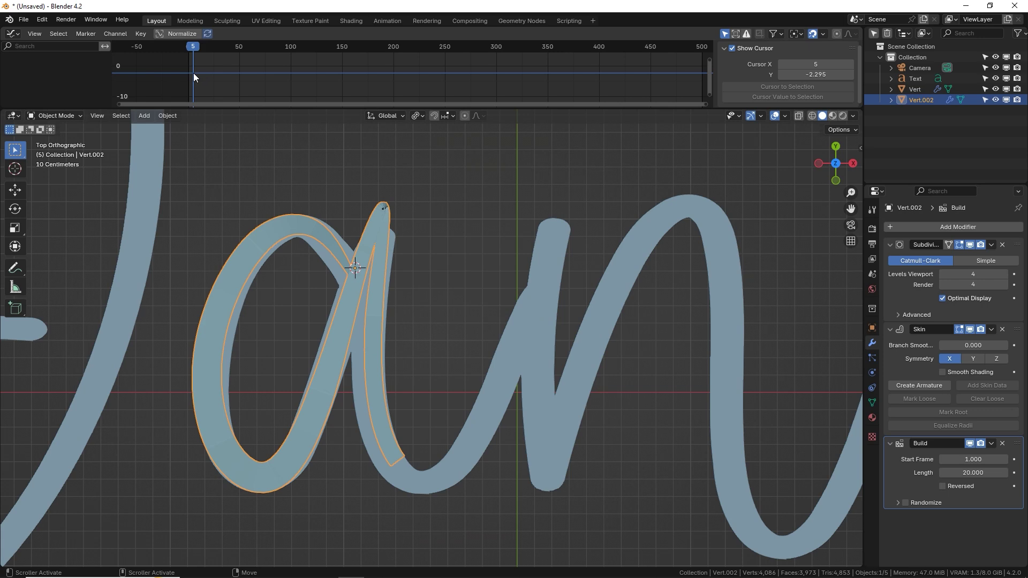
{"action": "left_click_drag", "start_coordinate": [194, 73], "coordinate": [188, 76]}
{"action": "scroll", "coordinate": [267, 375], "scroll_direction": "down", "scroll_amount": 3}
{"action": "left_click", "coordinate": [219, 63]}
{"action": "scroll", "coordinate": [435, 428], "scroll_direction": "up", "scroll_amount": 1}
Fit the trace to the n and i by repositioning the n's bottom-curve vertex and enlarging the skin along their strokes.
{"action": "key", "text": "Tab"}
{"action": "right_click", "coordinate": [415, 381]}
{"action": "key", "text": "ctrl+a"}
{"action": "left_click", "coordinate": [434, 404]}
{"action": "right_click", "coordinate": [503, 298]}
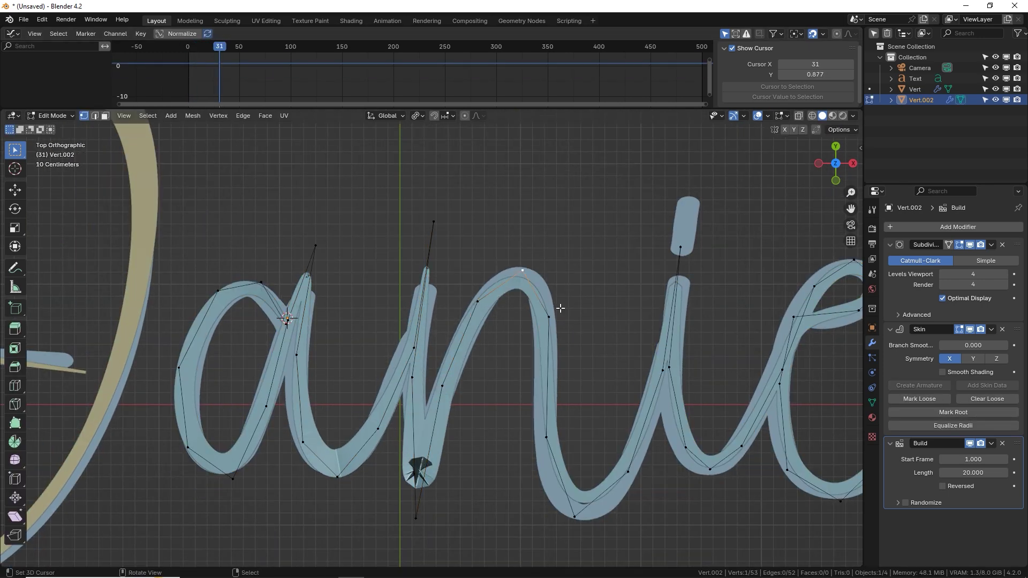
{"action": "right_click_drag", "start_coordinate": [582, 532], "coordinate": [587, 542]}
{"action": "middle_click_drag", "start_coordinate": [682, 385], "coordinate": [534, 390], "text": "shift"}
{"action": "key", "text": "ctrl+a"}
{"action": "left_click", "coordinate": [551, 316]}
{"action": "middle_click_drag", "start_coordinate": [621, 412], "coordinate": [545, 367]}
{"action": "key", "text": "KP_7"}
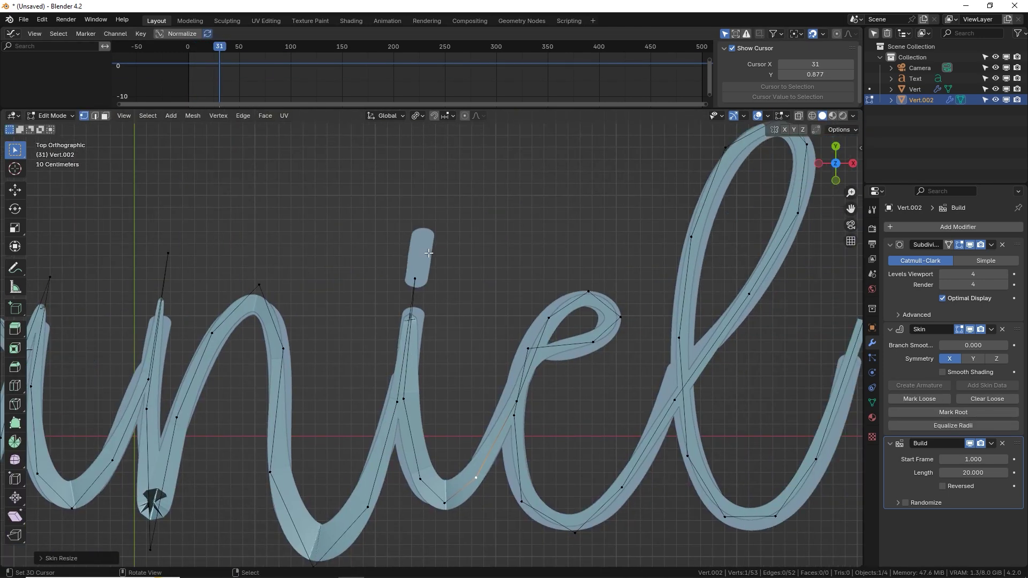
Resize the skin where the connecting stroke meets the e's left side and move that vertex onto the stroke.
{"action": "middle_click_drag", "start_coordinate": [520, 409], "coordinate": [452, 370], "text": "shift"}
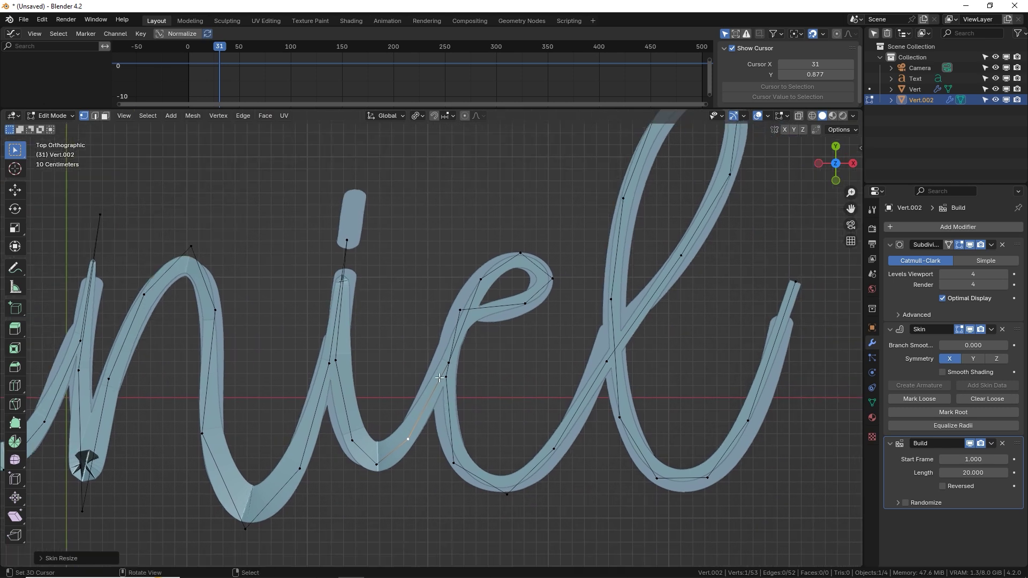
{"action": "right_click", "coordinate": [441, 362]}
{"action": "key", "text": "ctrl+a"}
{"action": "left_click", "coordinate": [521, 414]}
{"action": "key", "text": "g"}
{"action": "left_click", "coordinate": [460, 362]}
Move the e's upper-left, top and lower loop vertices onto the letter, enlarging the skin at the upper-left one.
{"action": "right_click", "coordinate": [478, 282]}
{"action": "key", "text": "g"}
{"action": "left_click", "coordinate": [470, 282]}
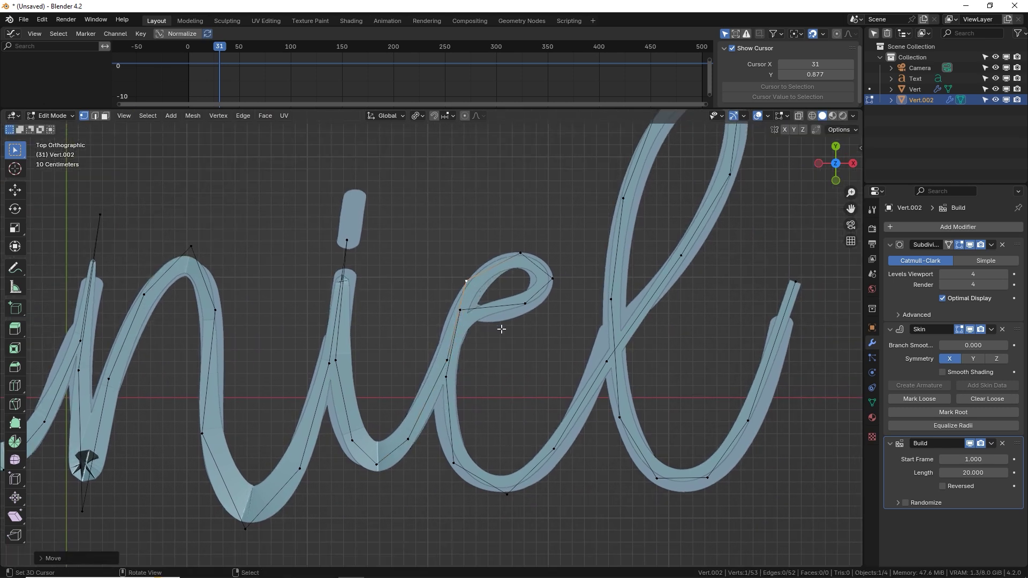
{"action": "key", "text": "ctrl+a"}
{"action": "left_click", "coordinate": [515, 342]}
{"action": "right_click_drag", "start_coordinate": [521, 254], "coordinate": [525, 252]}
{"action": "right_click_drag", "start_coordinate": [527, 304], "coordinate": [520, 314]}
Enlarge the skin radius on the e's left side, around its base and on the stroke rising towards the l.
{"action": "right_click", "coordinate": [453, 377]}
{"action": "key", "text": "ctrl+a"}
{"action": "left_click", "coordinate": [476, 386]}
{"action": "right_click", "coordinate": [527, 489]}
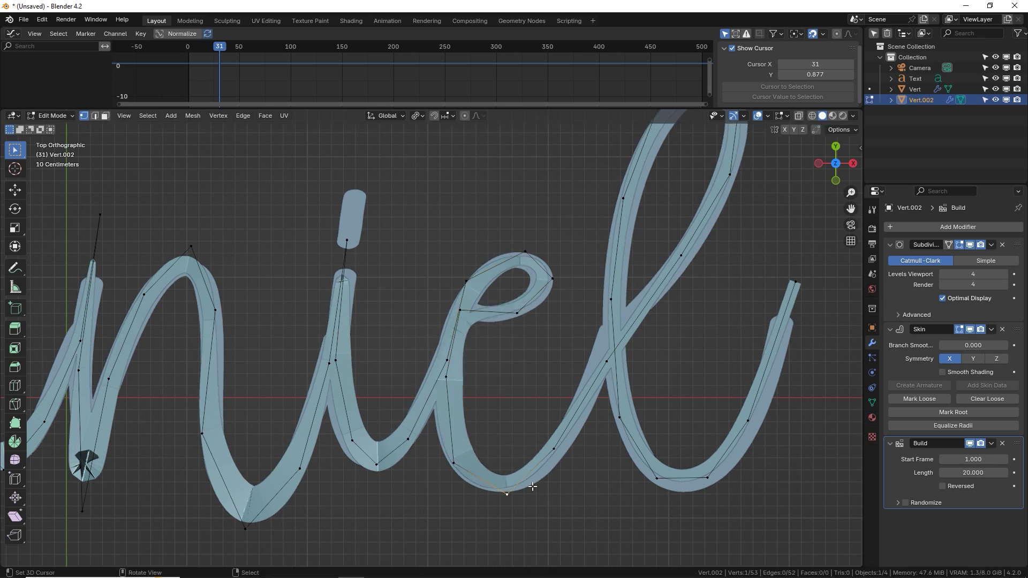
{"action": "left_click", "coordinate": [535, 488]}
{"action": "left_click", "coordinate": [553, 449]}
{"action": "key", "text": "ctrl+a"}
{"action": "left_click", "coordinate": [566, 454]}
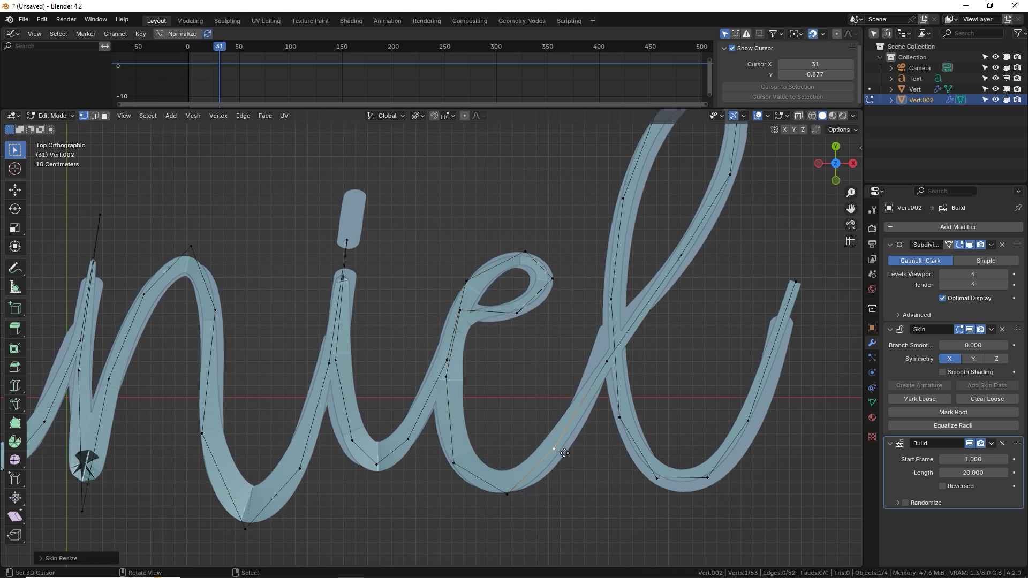
Enlarge the skin at the vertex where the l's strokes cross and move it to the stroke's centre.
{"action": "left_click", "coordinate": [571, 456]}
{"action": "left_click", "coordinate": [608, 360]}
{"action": "key", "text": "ctrl+a"}
{"action": "left_click", "coordinate": [664, 396]}
{"action": "key", "text": "g"}
{"action": "left_click", "coordinate": [601, 356]}
Fit the l's rising stroke and loop top to the letter, enlarging the skin at the topmost vertex and repositioning it.
{"action": "middle_click_drag", "start_coordinate": [602, 357], "coordinate": [520, 403], "text": "shift"}
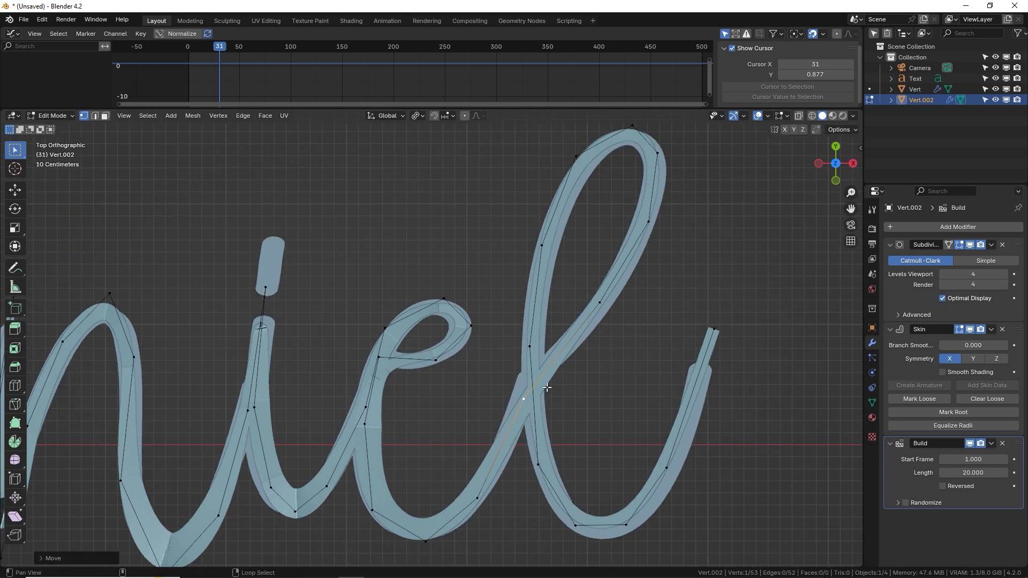
{"action": "left_click", "coordinate": [649, 229]}
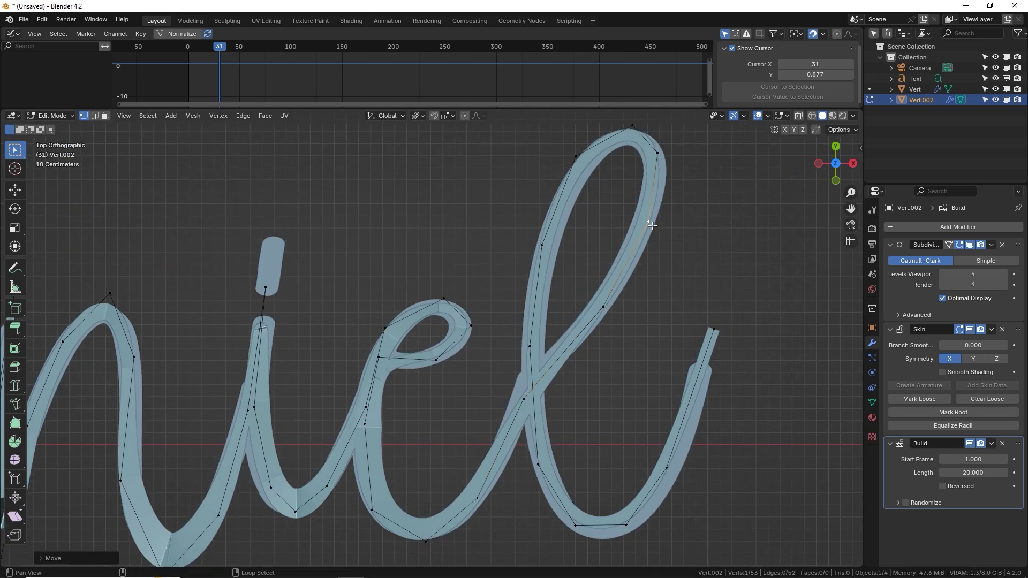
{"action": "middle_click_drag", "start_coordinate": [648, 230], "coordinate": [615, 284], "text": "shift"}
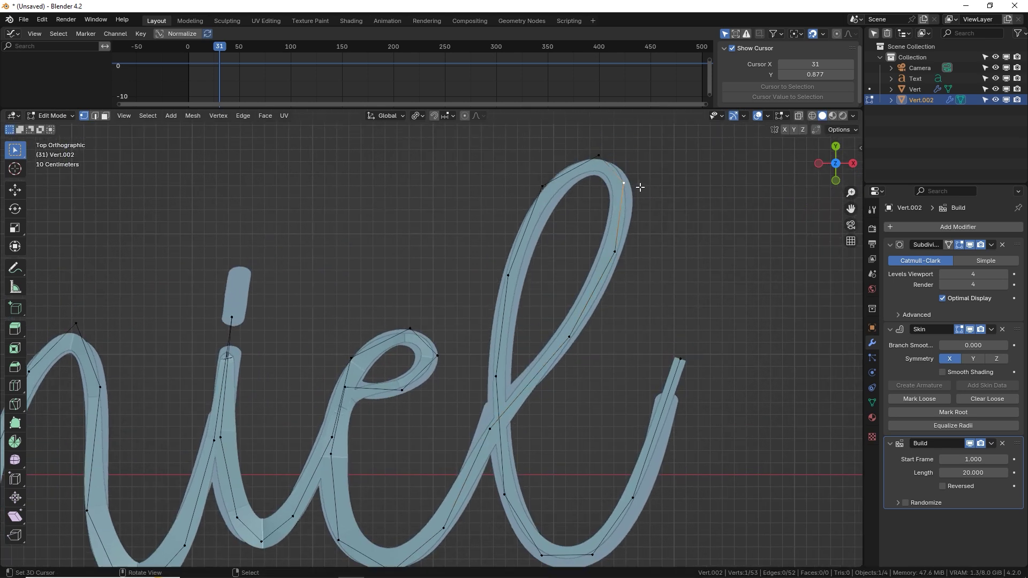
{"action": "left_click", "coordinate": [598, 156]}
{"action": "key", "text": "ctrl+a"}
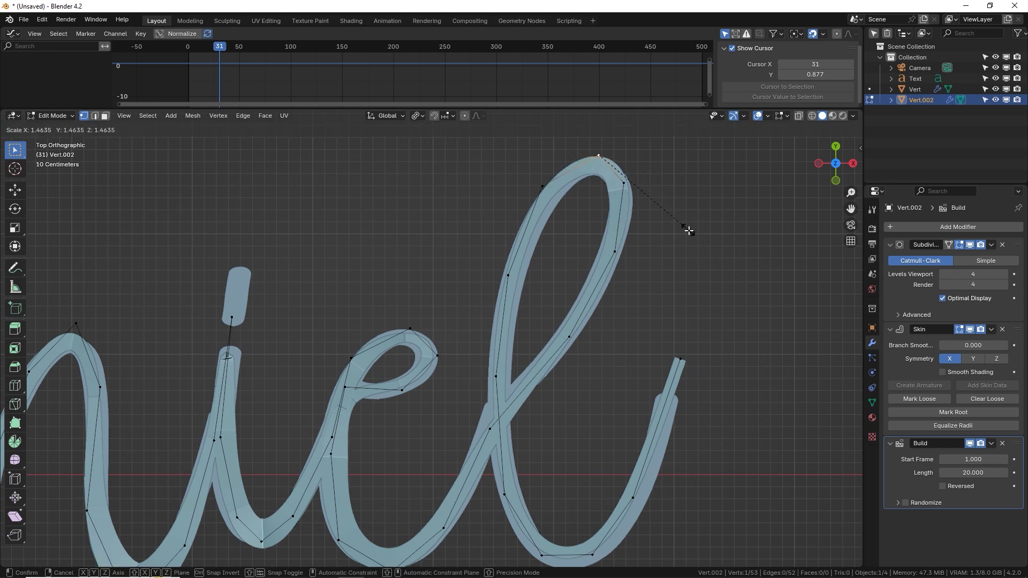
{"action": "left_click", "coordinate": [686, 224]}
{"action": "key", "text": "g"}
{"action": "left_click", "coordinate": [599, 207]}
Enlarge the skin at the two vertices on the l loop's upper-left side and move the higher one onto the stroke.
{"action": "right_click", "coordinate": [552, 191]}
{"action": "key", "text": "ctrl+a"}
{"action": "left_click", "coordinate": [573, 207]}
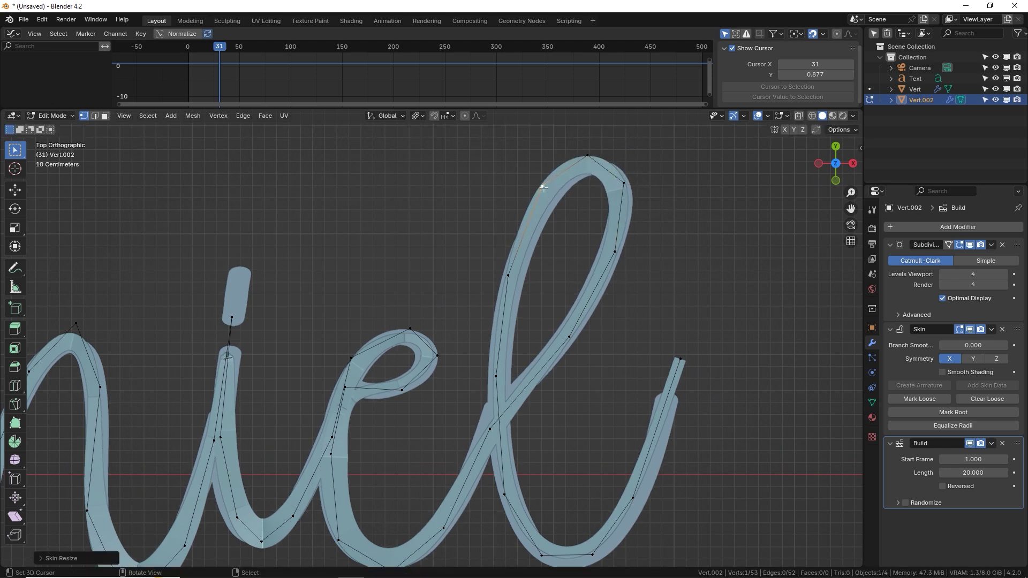
{"action": "key", "text": "g"}
{"action": "left_click", "coordinate": [573, 213]}
{"action": "right_click", "coordinate": [509, 275]}
{"action": "key", "text": "ctrl+a"}
{"action": "left_click", "coordinate": [541, 284]}
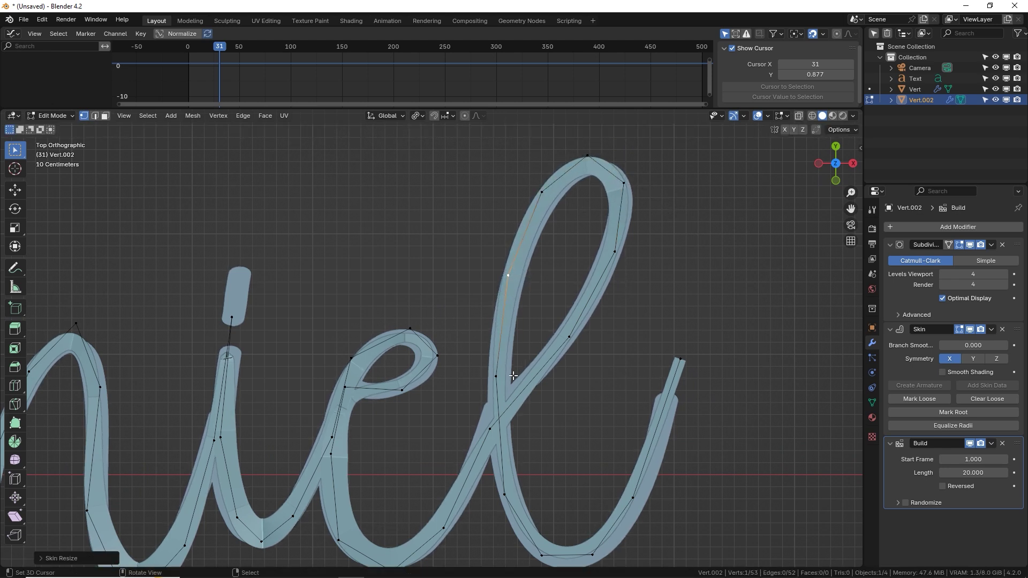
Enlarge the skin radius of the l's downstroke vertices just above and below where the strokes cross.
{"action": "middle_click_drag", "start_coordinate": [541, 284], "coordinate": [507, 254], "text": "shift"}
{"action": "right_click", "coordinate": [462, 347]}
{"action": "key", "text": "ctrl+a"}
{"action": "left_click", "coordinate": [498, 352]}
{"action": "left_click", "coordinate": [487, 450]}
{"action": "key", "text": "ctrl+a"}
{"action": "left_click", "coordinate": [497, 461]}
Enlarge the skin at the two vertices of the l's base and move both onto the letter's curve.
{"action": "right_click", "coordinate": [508, 525]}
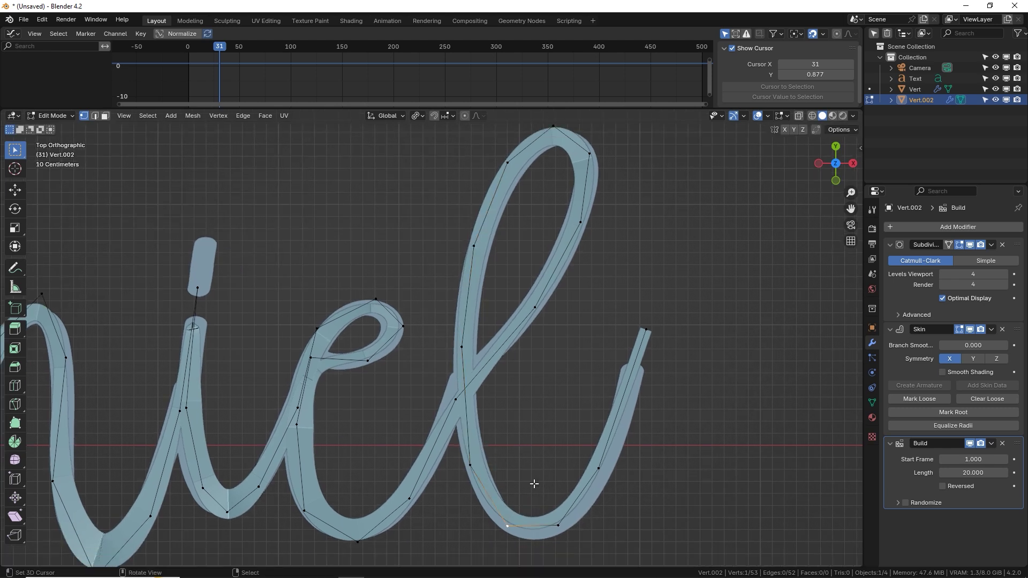
{"action": "key", "text": "ctrl+a"}
{"action": "left_click", "coordinate": [539, 498]}
{"action": "key", "text": "g"}
{"action": "left_click", "coordinate": [520, 532]}
{"action": "right_click", "coordinate": [564, 529]}
{"action": "key", "text": "ctrl+a"}
{"action": "left_click", "coordinate": [614, 537]}
{"action": "key", "text": "g"}
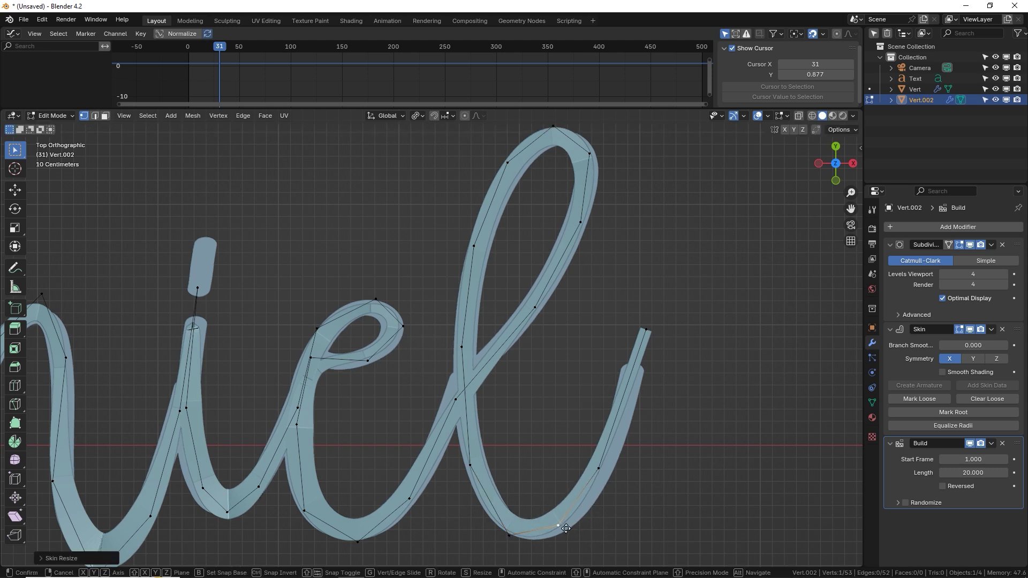
{"action": "left_click", "coordinate": [599, 503]}
Thicken and reposition the vertex on the l's closing upstroke, and shrink the end vertex's skin to a pointed tip.
{"action": "right_click", "coordinate": [600, 470]}
{"action": "key", "text": "ctrl+a"}
{"action": "left_click", "coordinate": [628, 486]}
{"action": "key", "text": "g"}
{"action": "left_click", "coordinate": [618, 471]}
{"action": "left_click", "coordinate": [647, 330]}
{"action": "key", "text": "ctrl+a"}
{"action": "left_click", "coordinate": [680, 351]}
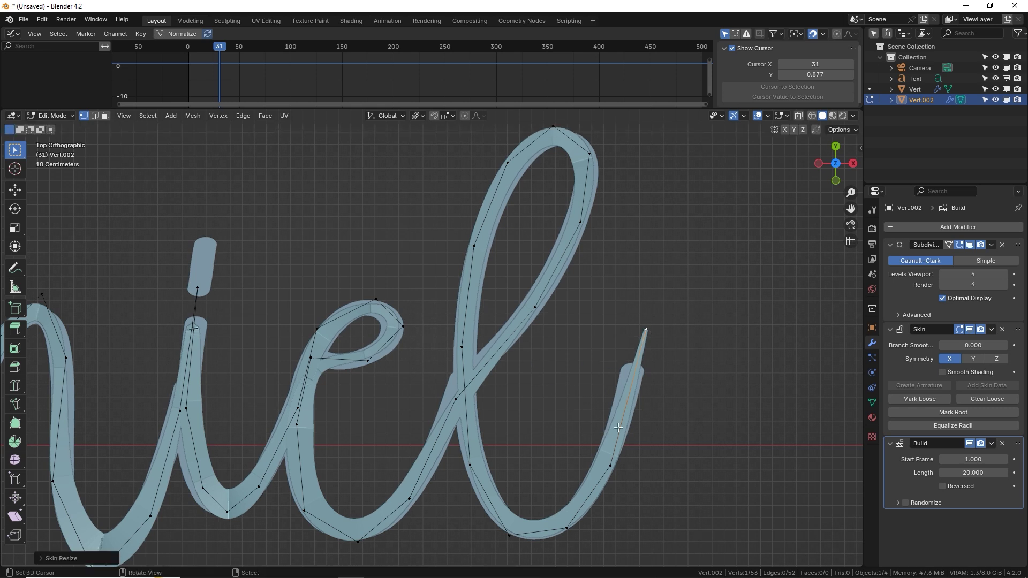
Nudge the vertex at the l's stroke crossing slightly upward onto the letter and finish editing the mesh.
{"action": "left_click", "coordinate": [460, 397]}
{"action": "key", "text": "g"}
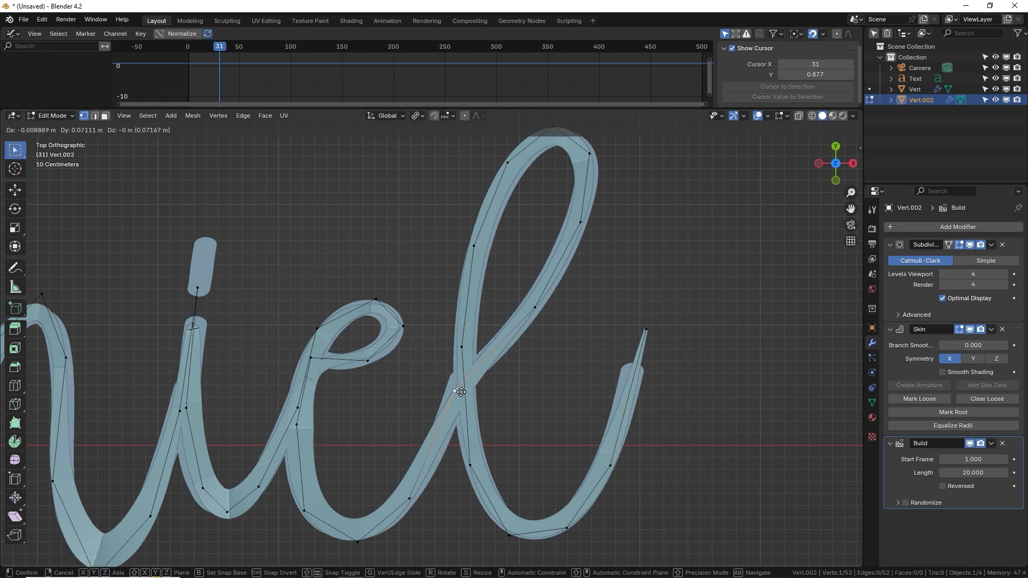
{"action": "left_click", "coordinate": [463, 392]}
{"action": "key", "text": "Tab"}
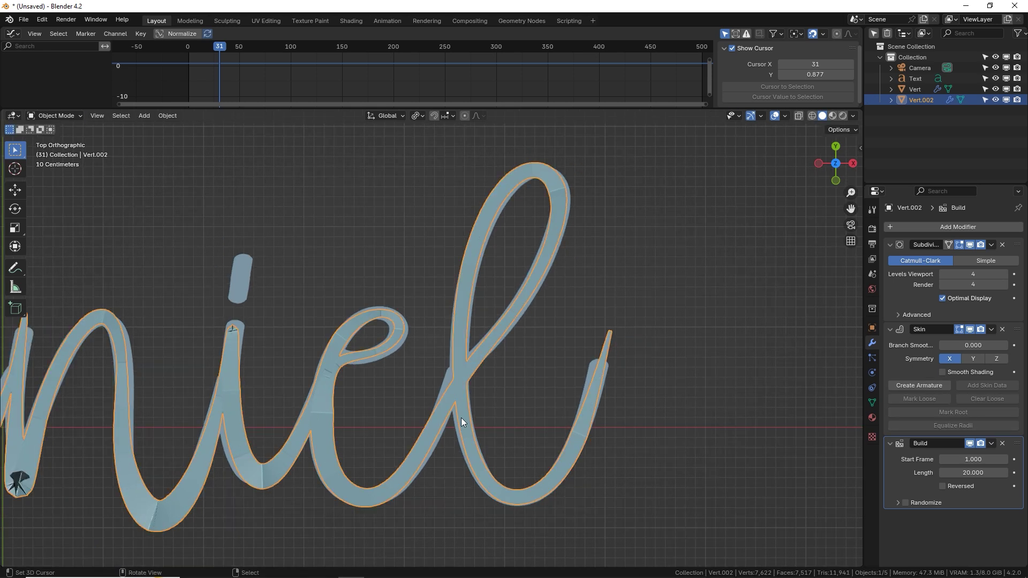
Examine the skinned lettering in perspective around the n's base, and the whole word from the top view.
{"action": "middle_click_drag", "start_coordinate": [465, 419], "coordinate": [491, 408]}
{"action": "key", "text": "KP_Decimal"}
{"action": "key", "text": "alt+a"}
{"action": "scroll", "coordinate": [429, 345], "scroll_direction": "up", "scroll_amount": 4}
{"action": "right_click", "coordinate": [515, 381]}
{"action": "middle_click_drag", "start_coordinate": [428, 457], "coordinate": [501, 349], "text": "shift"}
{"action": "scroll", "coordinate": [501, 349], "scroll_direction": "up", "scroll_amount": 3}
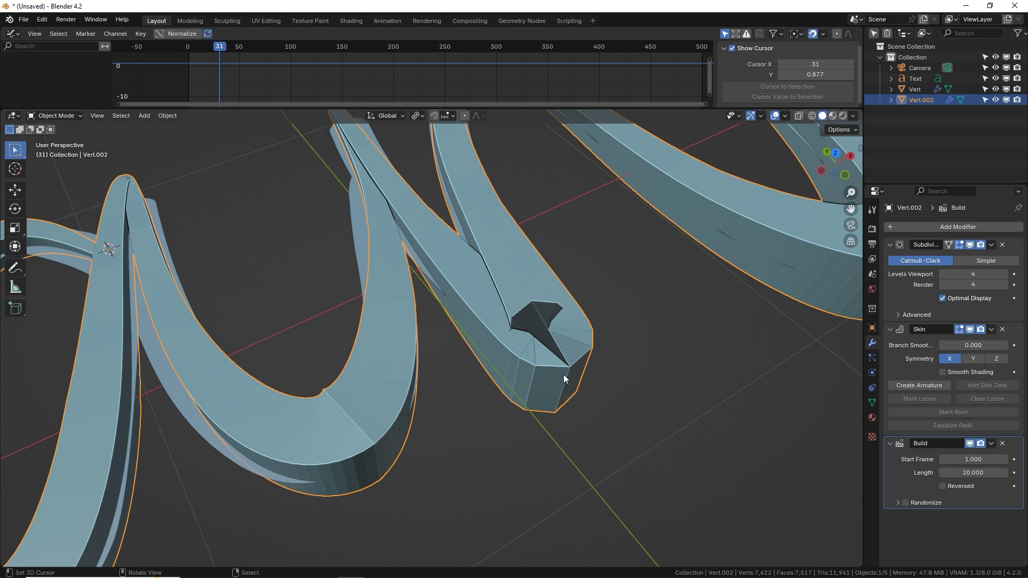
{"action": "key", "text": "KP_7"}
{"action": "scroll", "coordinate": [563, 374], "scroll_direction": "down", "scroll_amount": 1}
{"action": "key", "text": "alt+a"}
{"action": "scroll", "coordinate": [541, 382], "scroll_direction": "down", "scroll_amount": 3}
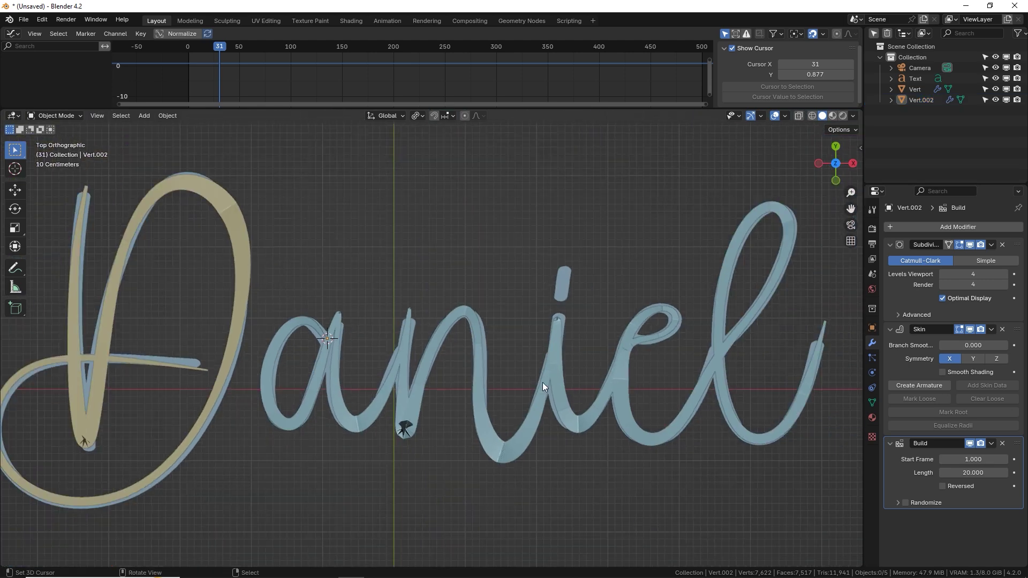
{"action": "scroll", "coordinate": [492, 365], "scroll_direction": "down", "scroll_amount": 1}
{"action": "middle_click_drag", "start_coordinate": [494, 352], "coordinate": [519, 347], "text": "shift"}
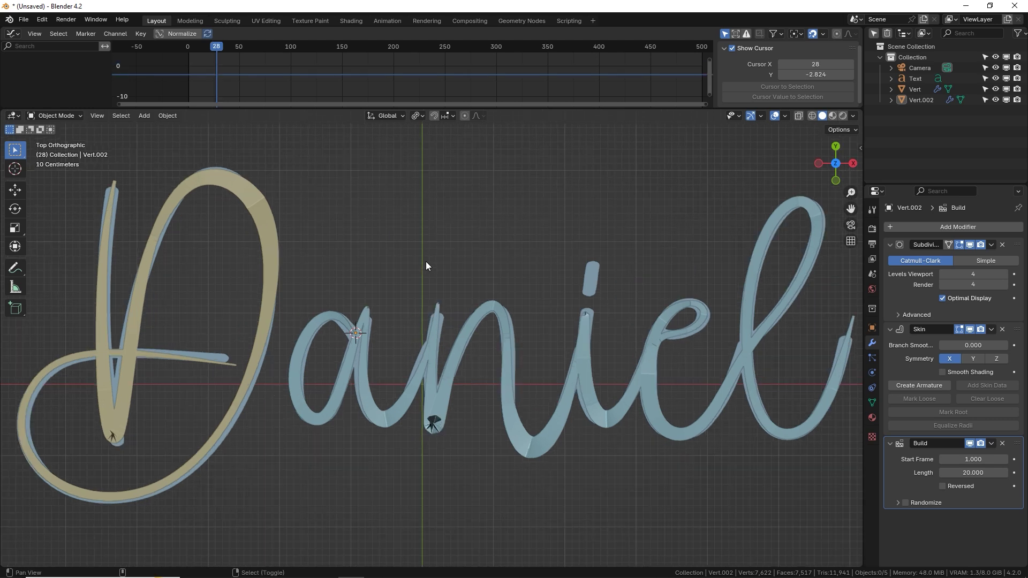
{"action": "middle_click_drag", "start_coordinate": [426, 261], "coordinate": [419, 258], "text": "shift"}
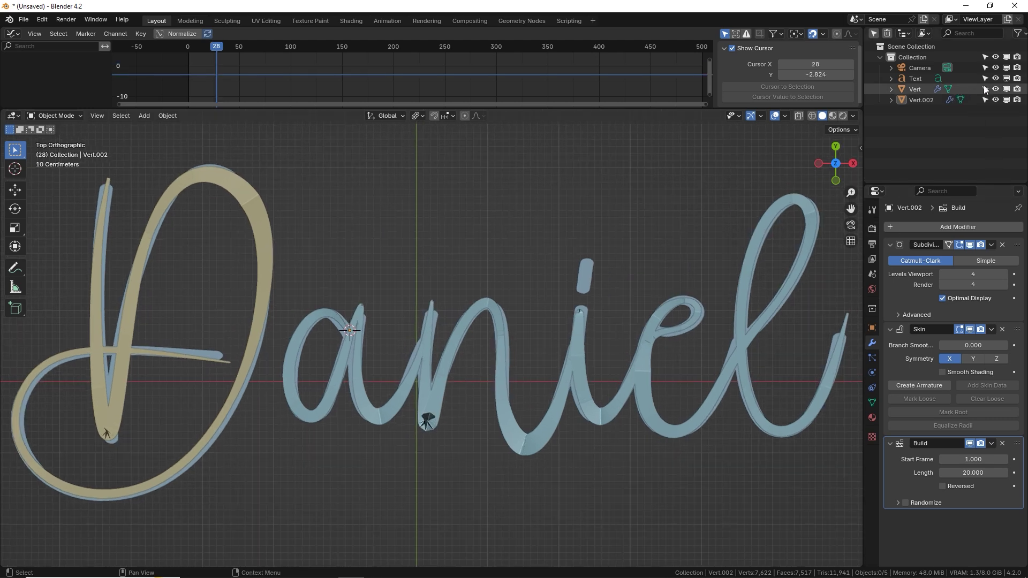
Hide the reference Text object in the viewport, play the handwriting animation, and select the connected letters after the D.
{"action": "left_click", "coordinate": [1006, 78]}
{"action": "middle_click_drag", "start_coordinate": [649, 260], "coordinate": [623, 255], "text": "shift"}
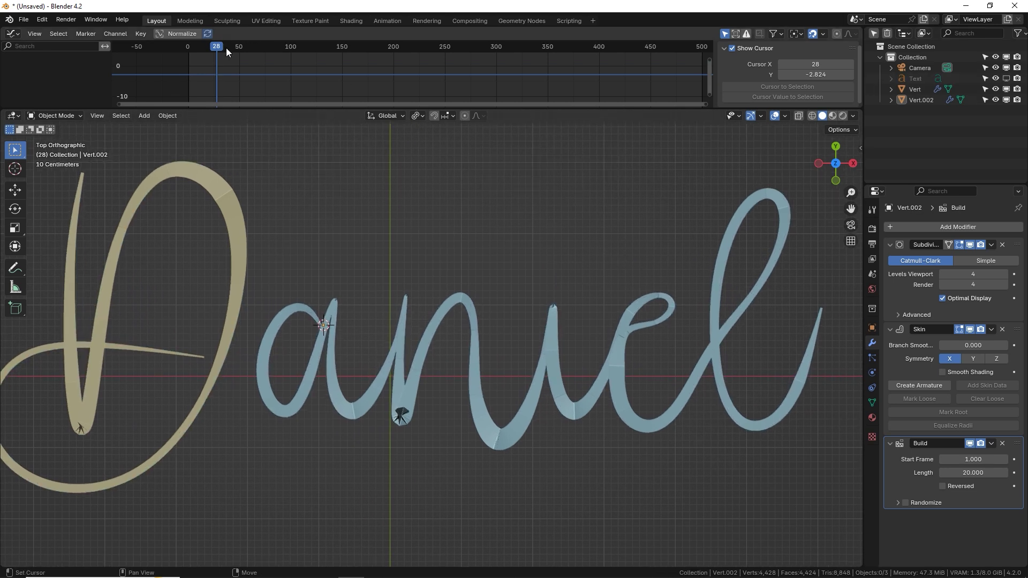
{"action": "key", "text": "shift+Left"}
{"action": "key", "text": "space"}
{"action": "left_click", "coordinate": [332, 326]}
{"action": "key", "text": "space"}
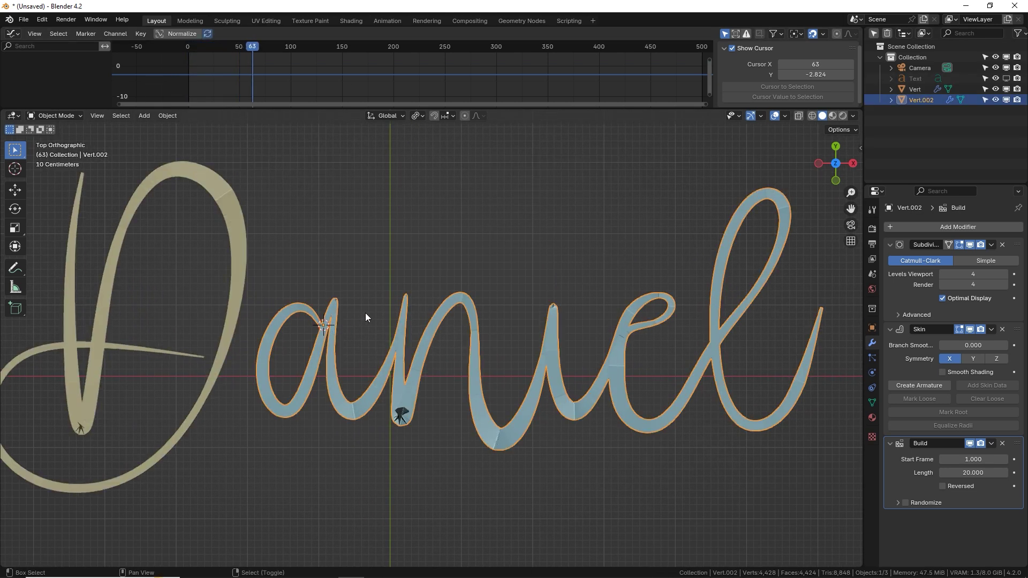
Set the Build modifier's start frame to 20 for the connected letters and play the animation from the beginning.
{"action": "left_click_drag", "start_coordinate": [241, 78], "coordinate": [205, 85]}
{"action": "right_click_drag", "start_coordinate": [205, 84], "coordinate": [210, 86], "text": "shift"}
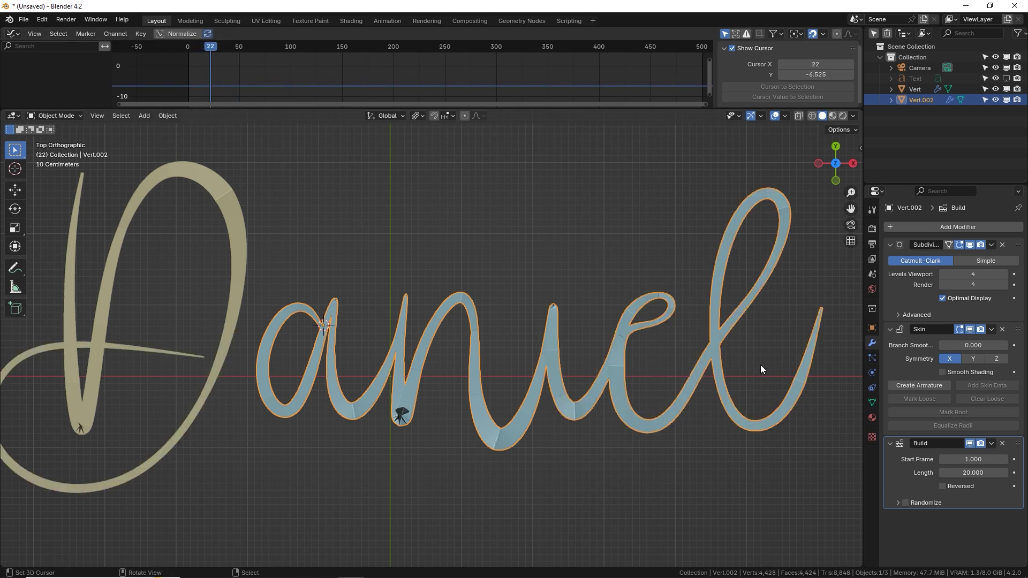
{"action": "left_click", "coordinate": [975, 459]}
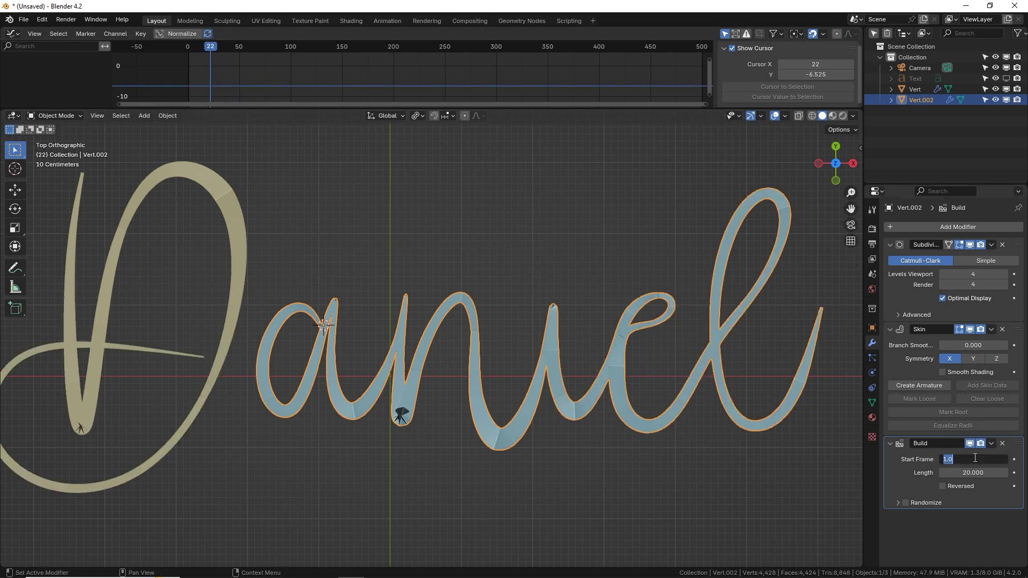
{"action": "type", "text": "20"}
{"action": "key", "text": "Return"}
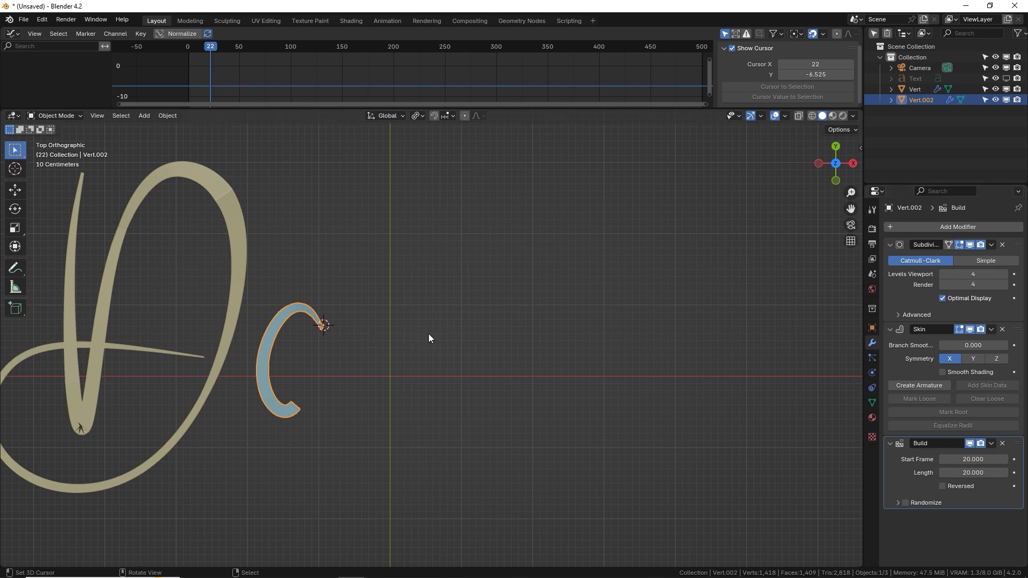
{"action": "left_click_drag", "start_coordinate": [209, 79], "coordinate": [179, 84]}
{"action": "key", "text": "space"}
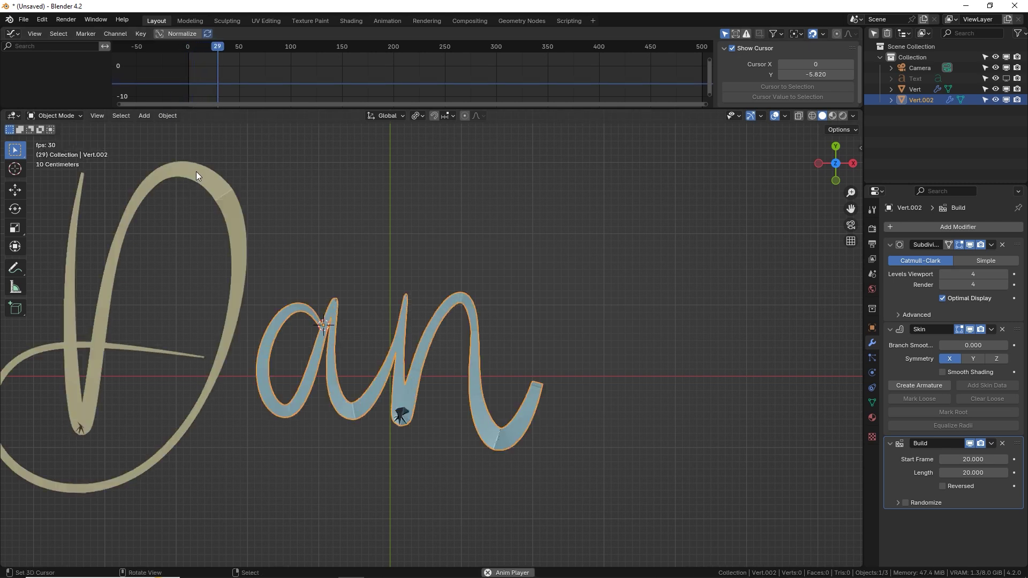
{"action": "key", "text": "space"}
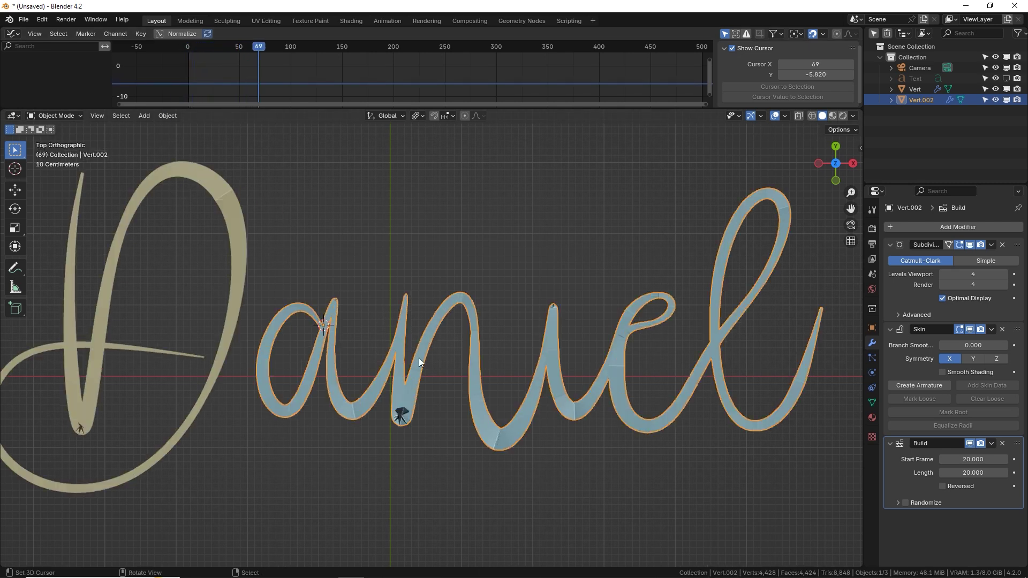
Try a Build length of 30 frames for the connected letters and play the animation from the start.
{"action": "left_click", "coordinate": [979, 473]}
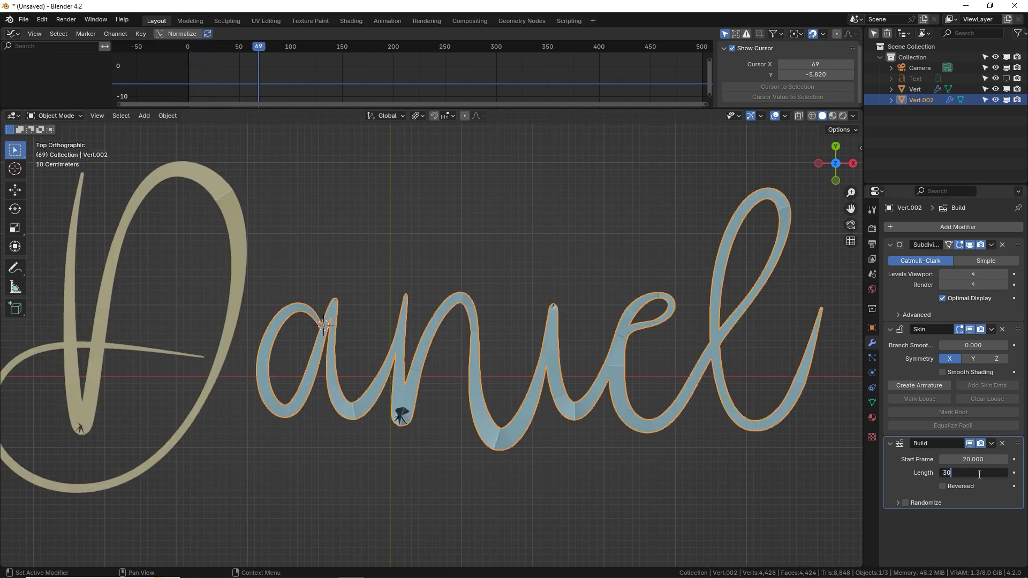
{"action": "key", "text": "Return"}
{"action": "left_click_drag", "start_coordinate": [266, 82], "coordinate": [185, 88]}
{"action": "key", "text": "space"}
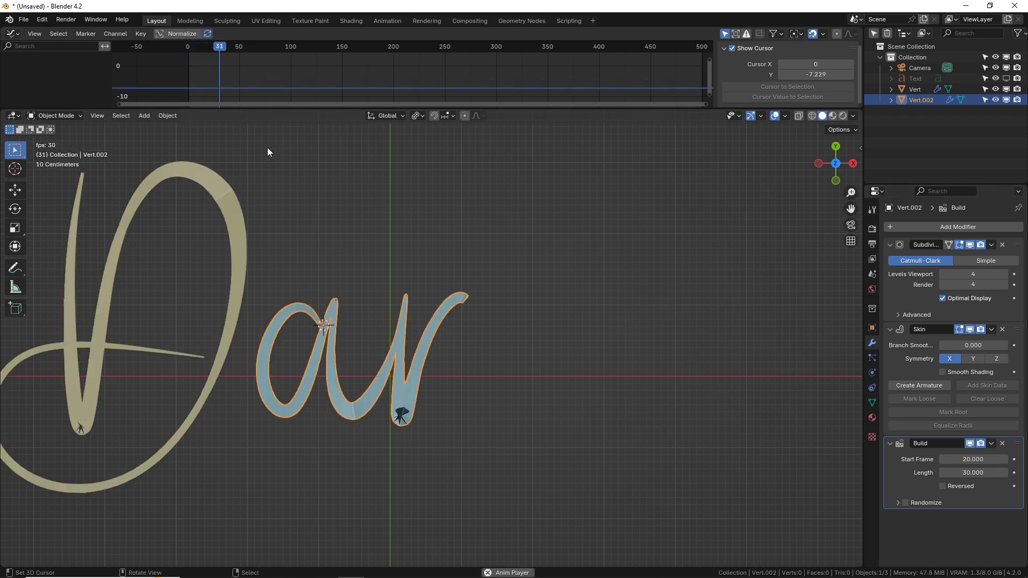
{"action": "key", "text": "space"}
Try a Build length of 60 frames for the connected letters.
{"action": "left_click", "coordinate": [967, 472]}
{"action": "type", "text": "60"}
{"action": "key", "text": "Return"}
{"action": "key", "text": "space"}
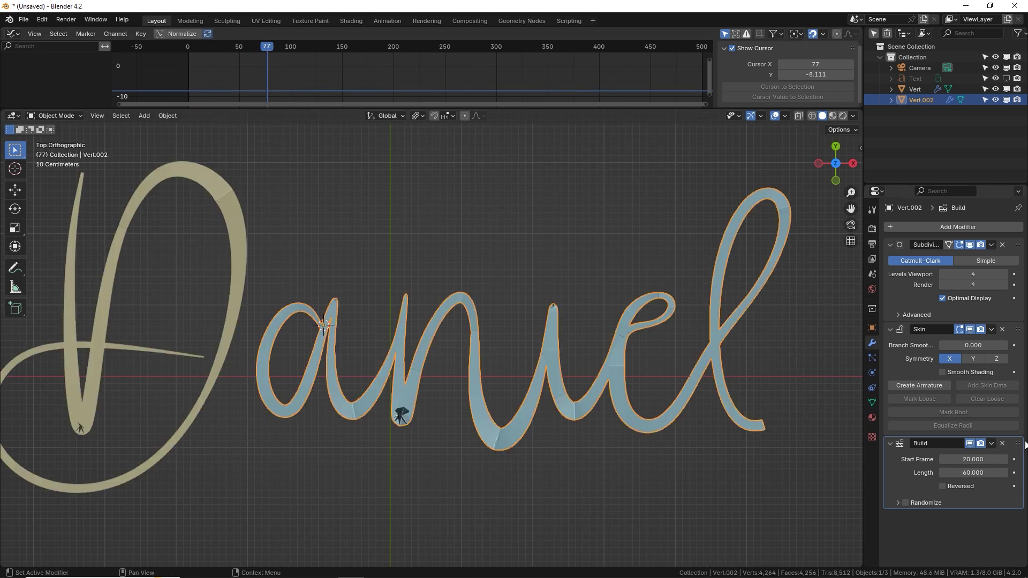
Set the connected letters' Build length to 50 frames and play the animation from the start.
{"action": "left_click", "coordinate": [979, 472]}
{"action": "type", "text": "50"}
{"action": "key", "text": "Return"}
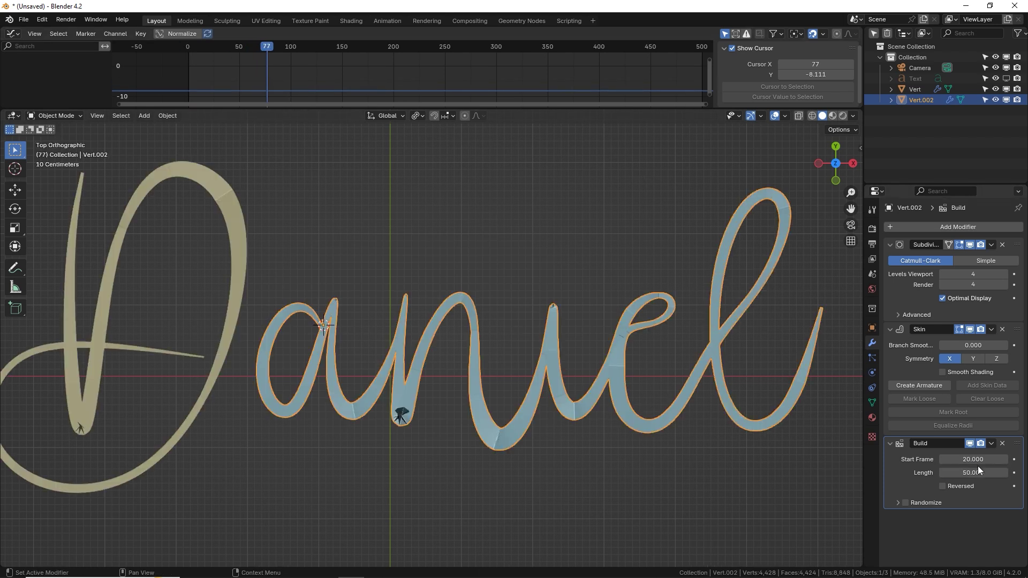
{"action": "key", "text": "shift+Left"}
{"action": "key", "text": "space"}
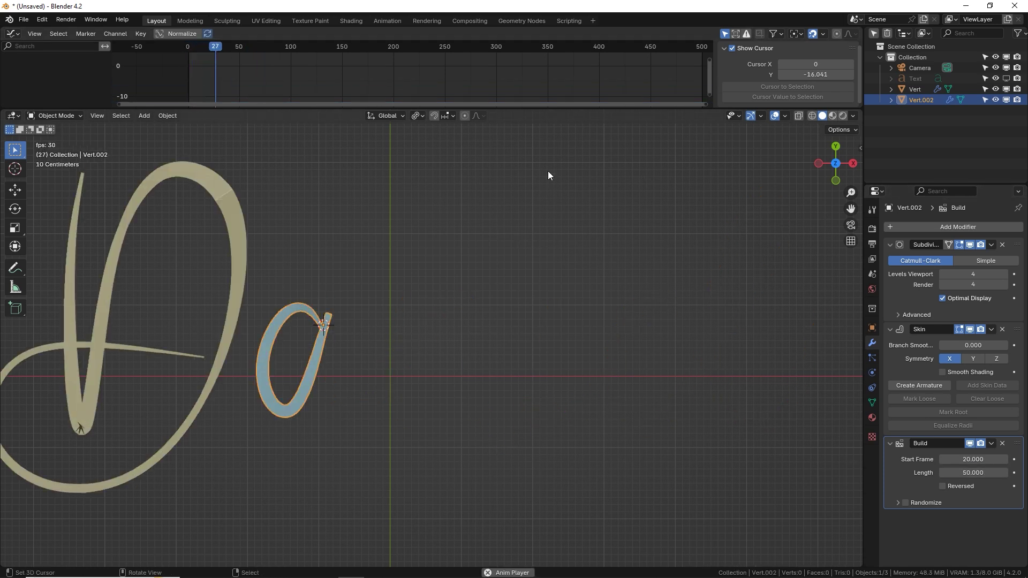
{"action": "key", "text": "space"}
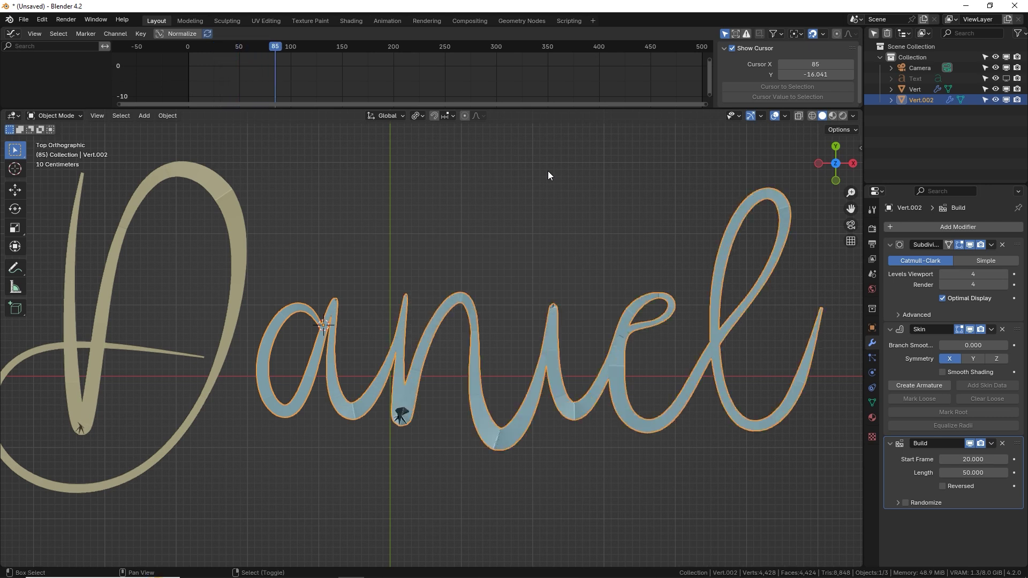
Add a single vertex just above the i and extrude it upward into a short edge for the dot.
{"action": "scroll", "coordinate": [527, 238], "scroll_direction": "down", "scroll_amount": 2}
{"action": "scroll", "coordinate": [522, 287], "scroll_direction": "up", "scroll_amount": 4}
{"action": "right_click", "coordinate": [512, 321], "text": "shift"}
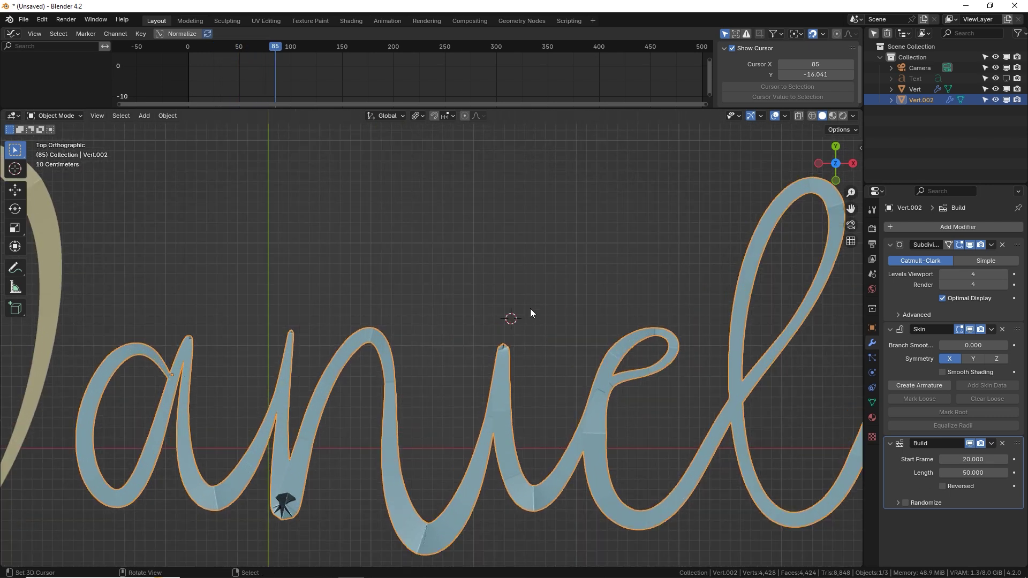
{"action": "key", "text": "shift+a"}
{"action": "mouse_move", "coordinate": [573, 288]}
{"action": "mouse_move", "coordinate": [669, 464]}
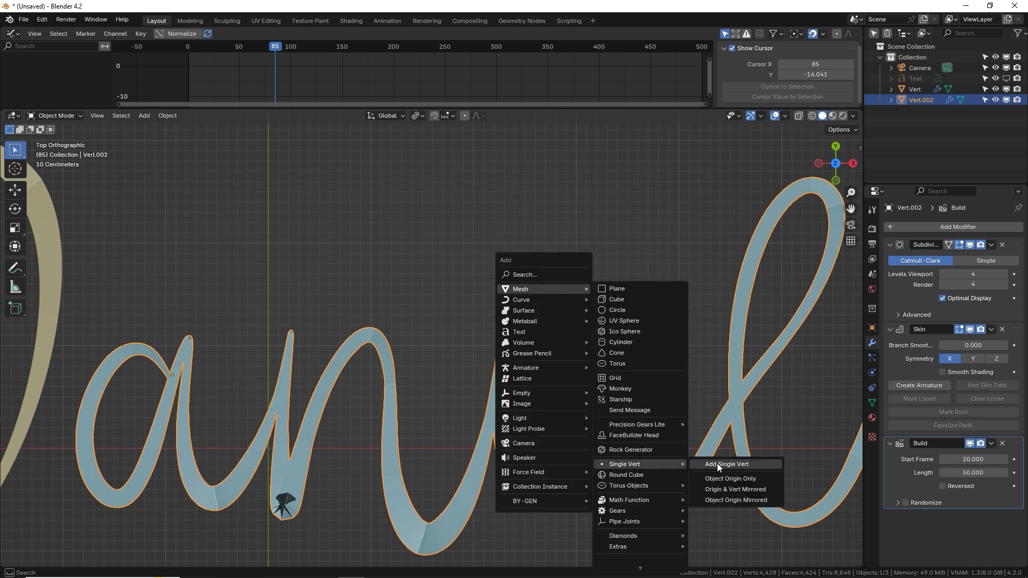
{"action": "left_click", "coordinate": [717, 464]}
{"action": "key", "text": "e"}
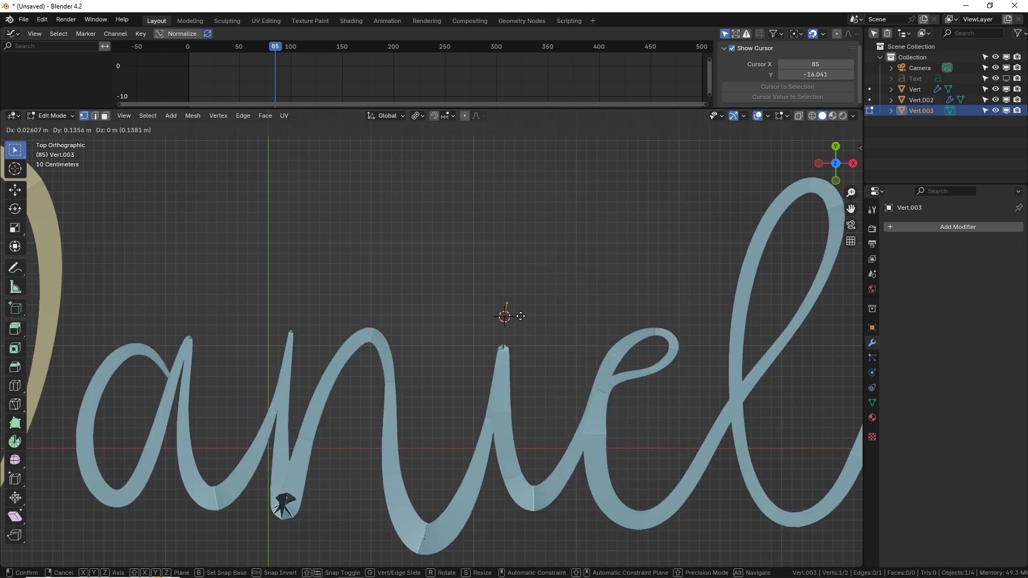
{"action": "left_click", "coordinate": [519, 295]}
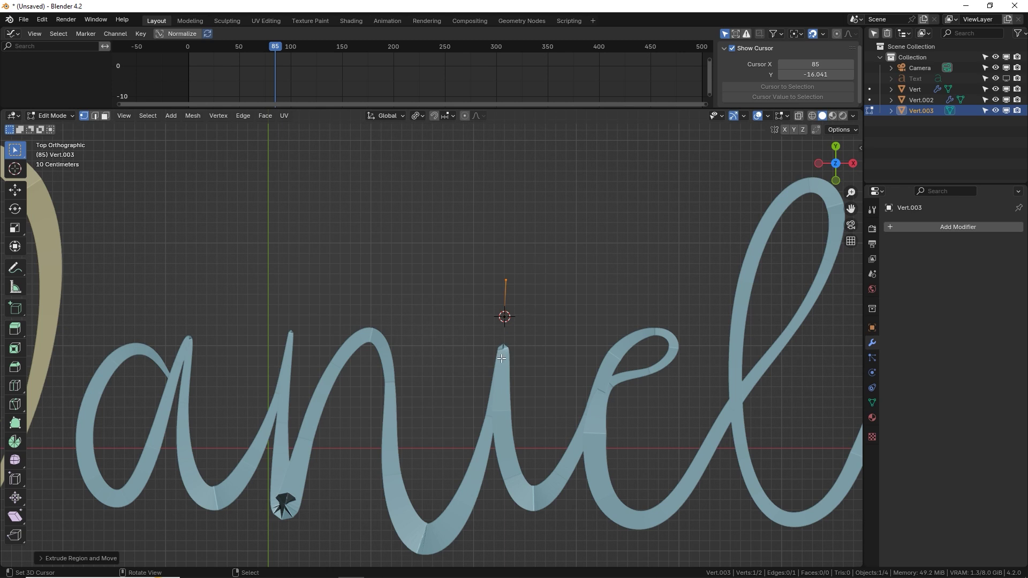
{"action": "scroll", "coordinate": [276, 366], "scroll_direction": "down", "scroll_amount": 1}
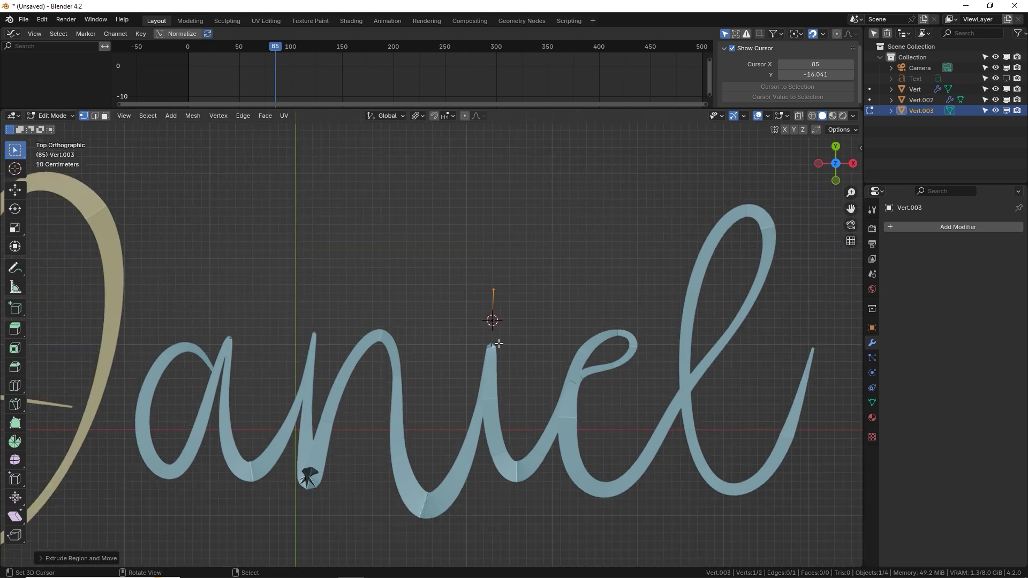
{"action": "scroll", "coordinate": [498, 344], "scroll_direction": "up", "scroll_amount": 2}
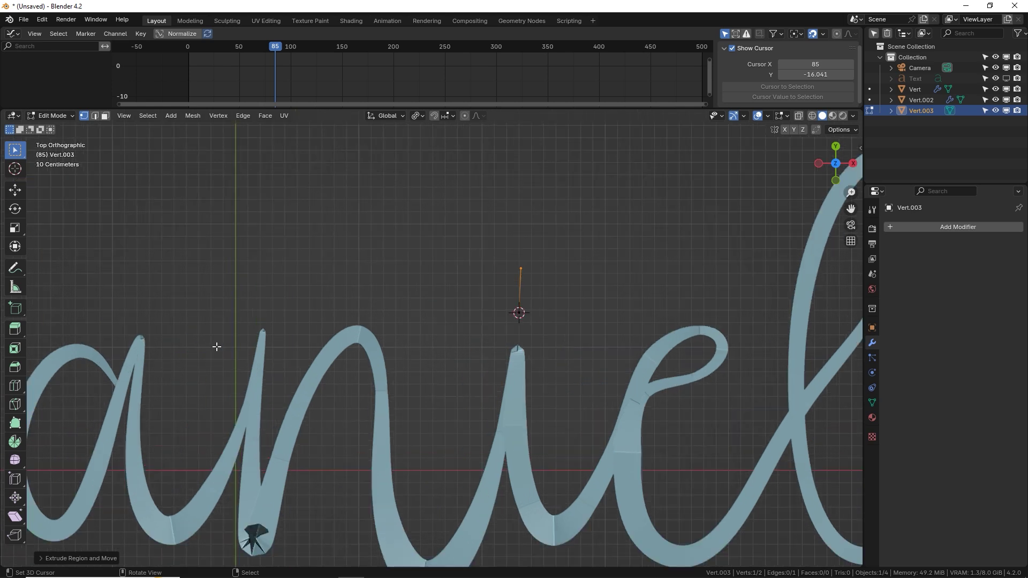
{"action": "scroll", "coordinate": [214, 346], "scroll_direction": "down", "scroll_amount": 1}
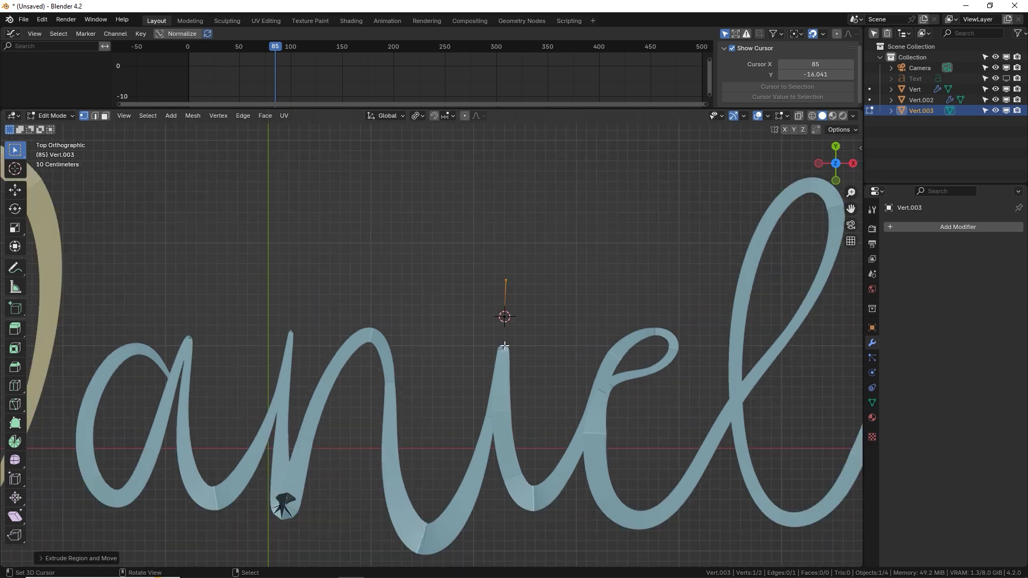
{"action": "scroll", "coordinate": [496, 353], "scroll_direction": "down", "scroll_amount": 1}
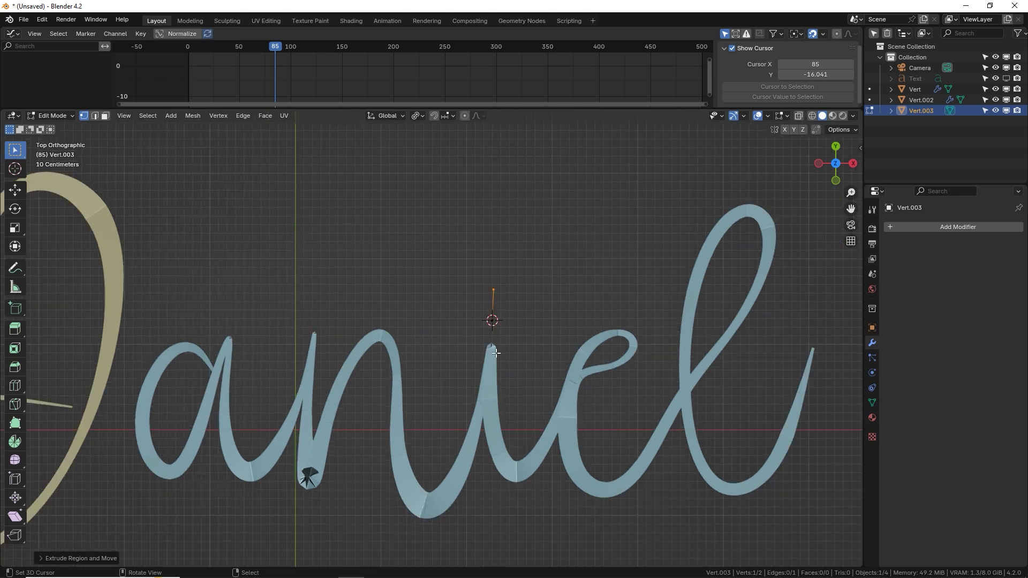
{"action": "scroll", "coordinate": [496, 353], "scroll_direction": "up", "scroll_amount": 1}
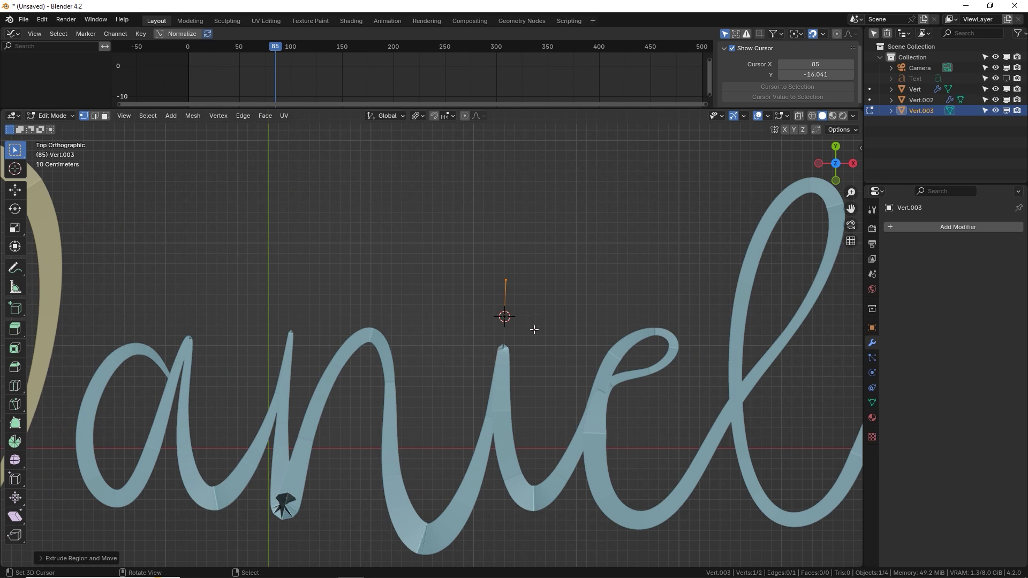
Copy the Subdivision, Skin and Build modifiers from the connected letters to the i's dot.
{"action": "key", "text": "Tab"}
{"action": "left_click", "coordinate": [501, 365], "text": "shift"}
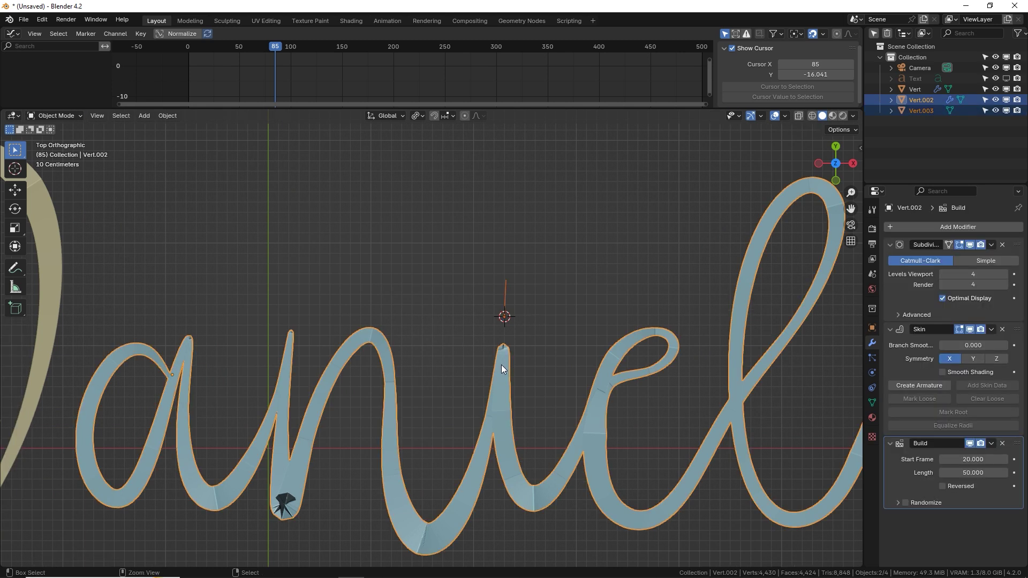
{"action": "key", "text": "ctrl+l"}
{"action": "left_click", "coordinate": [501, 365]}
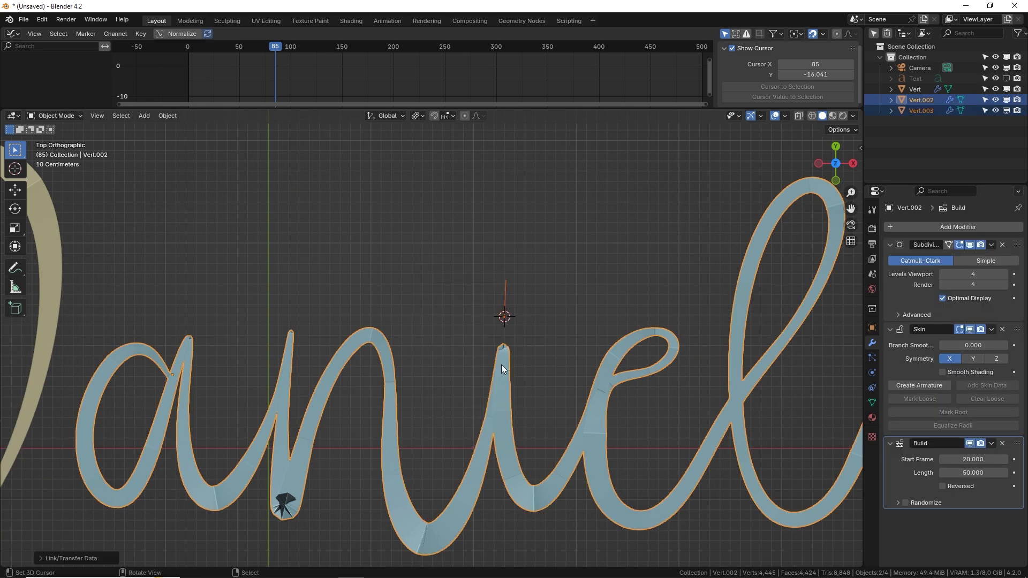
Add skin data to the i's dot mesh in Edit Mode.
{"action": "left_click", "coordinate": [509, 315]}
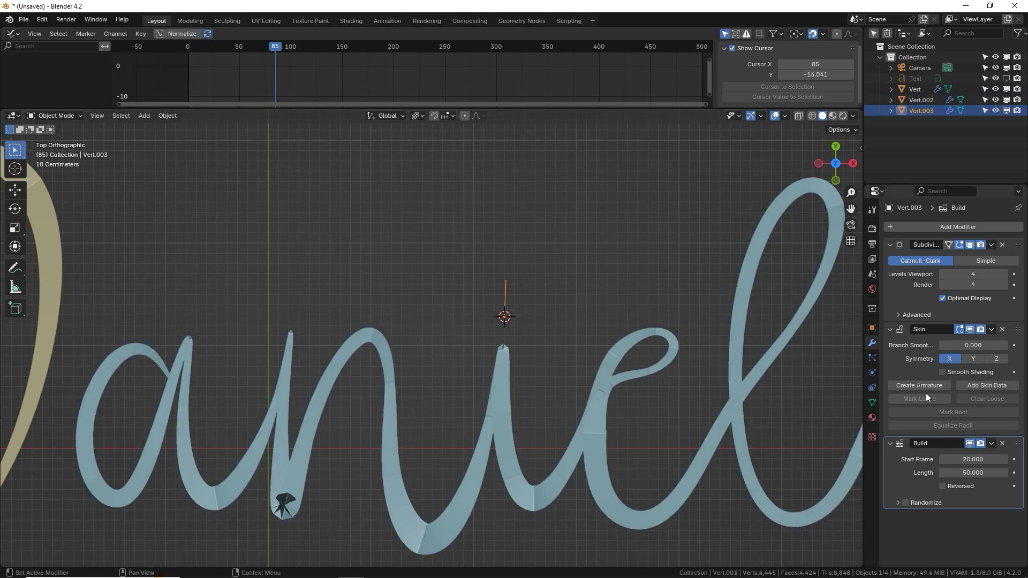
{"action": "key", "text": "Tab"}
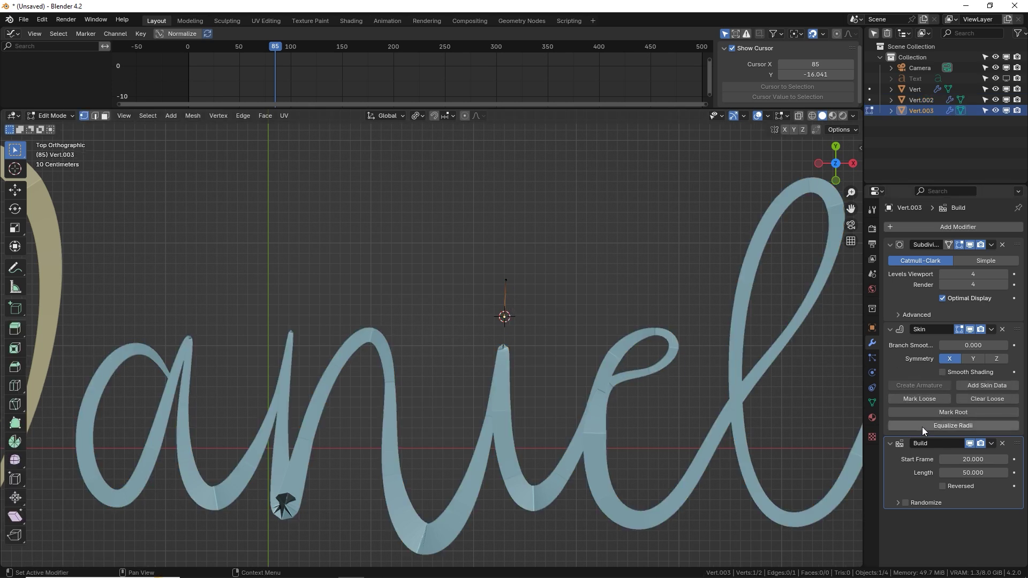
{"action": "left_click", "coordinate": [987, 386]}
Scale the skin radius of both dot vertices down to about 0.18, then leave Edit Mode and deselect the dot.
{"action": "scroll", "coordinate": [556, 323], "scroll_direction": "up", "scroll_amount": 3}
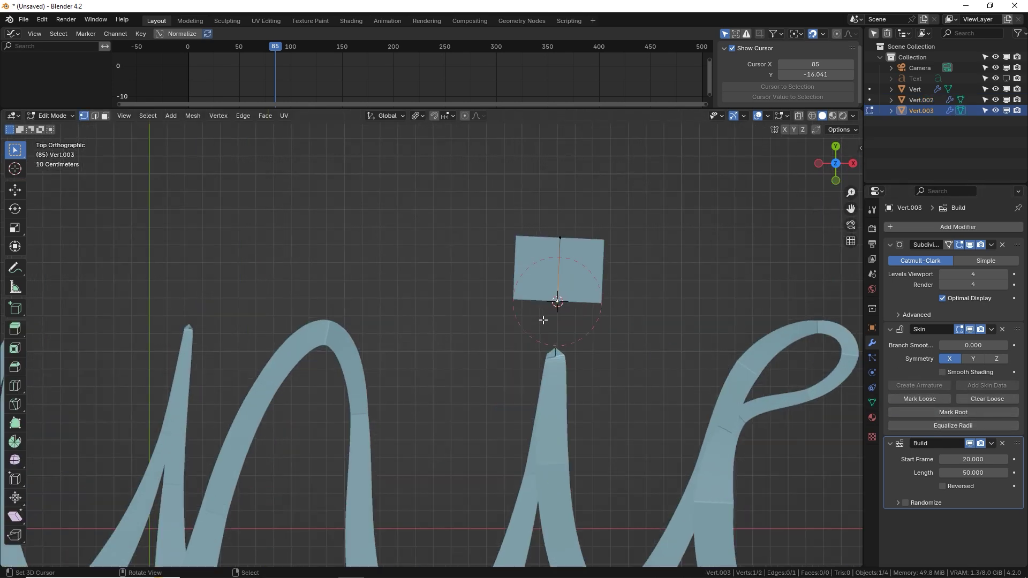
{"action": "key", "text": "ctrl+a"}
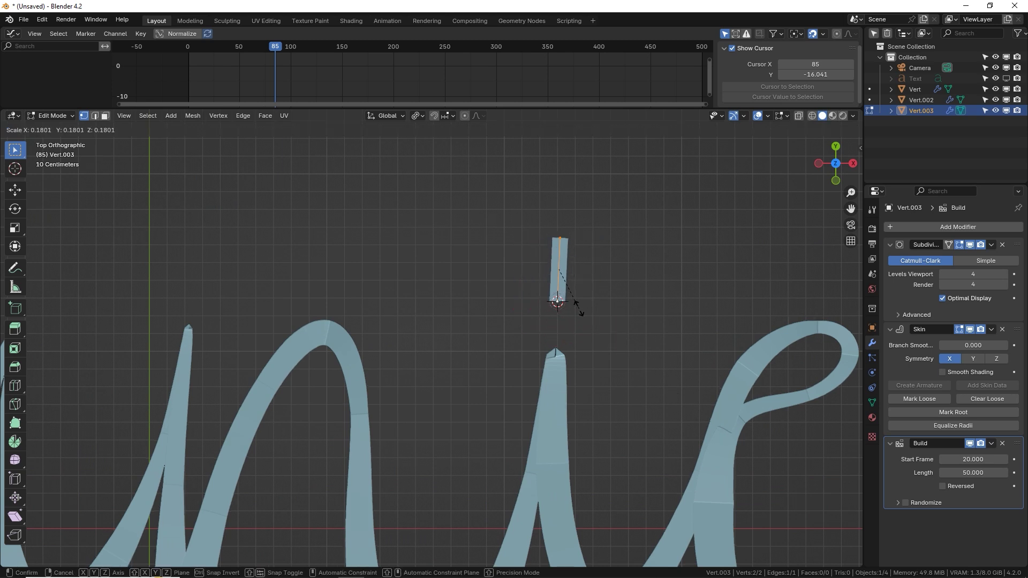
{"action": "left_click", "coordinate": [575, 305]}
{"action": "key", "text": "Tab"}
{"action": "scroll", "coordinate": [567, 321], "scroll_direction": "down", "scroll_amount": 4}
{"action": "left_click", "coordinate": [536, 326]}
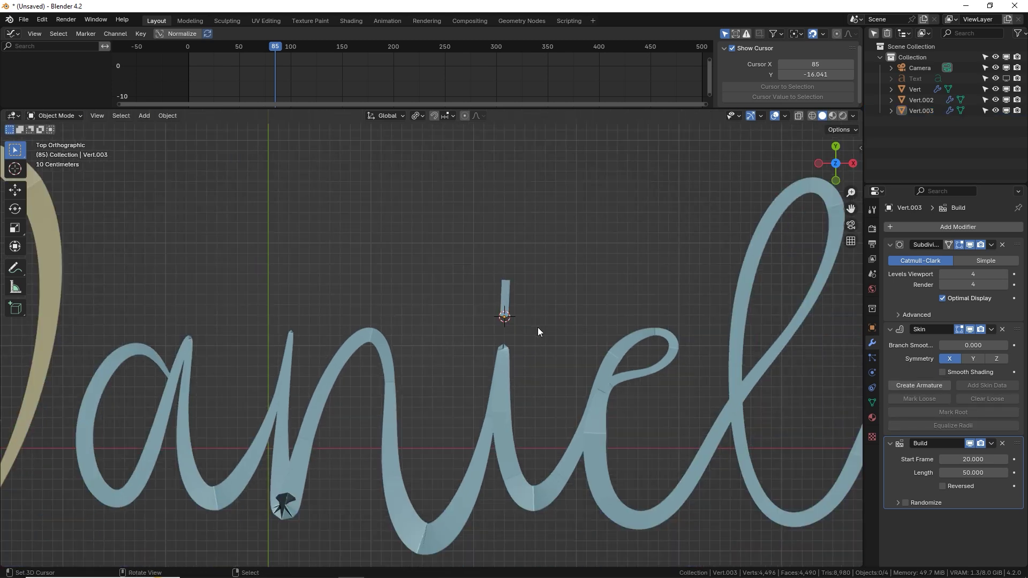
Extrude a third vertex upward from the top of the i's dot and shrink its skin to a thin point.
{"action": "scroll", "coordinate": [530, 322], "scroll_direction": "up", "scroll_amount": 4}
{"action": "left_click", "coordinate": [502, 306]}
{"action": "scroll", "coordinate": [502, 306], "scroll_direction": "up", "scroll_amount": 2}
{"action": "key", "text": "Tab"}
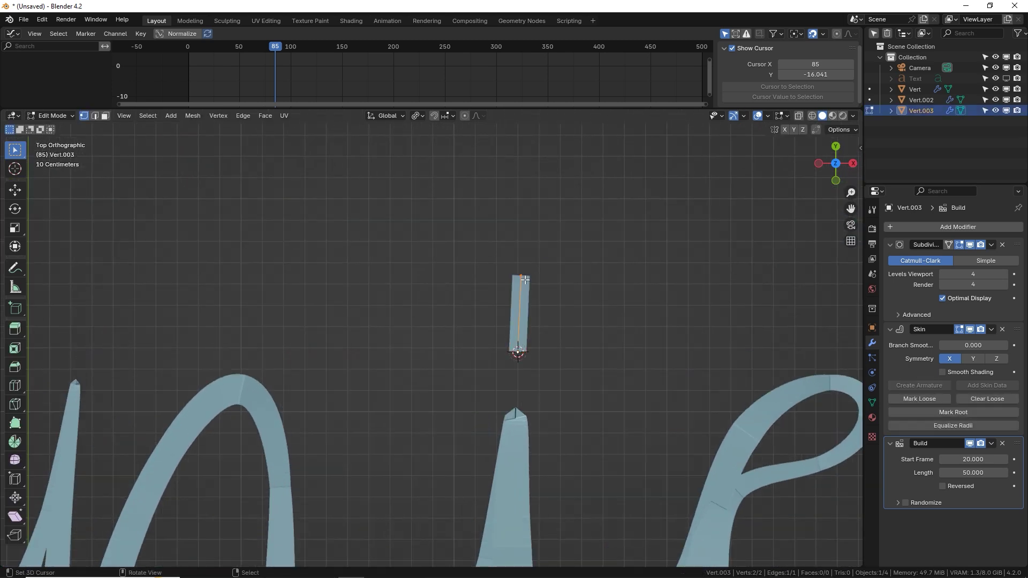
{"action": "left_click", "coordinate": [524, 282]}
{"action": "key", "text": "g"}
{"action": "left_click", "coordinate": [555, 308]}
{"action": "key", "text": "ctrl+a"}
{"action": "left_click", "coordinate": [559, 275]}
{"action": "key", "text": "g"}
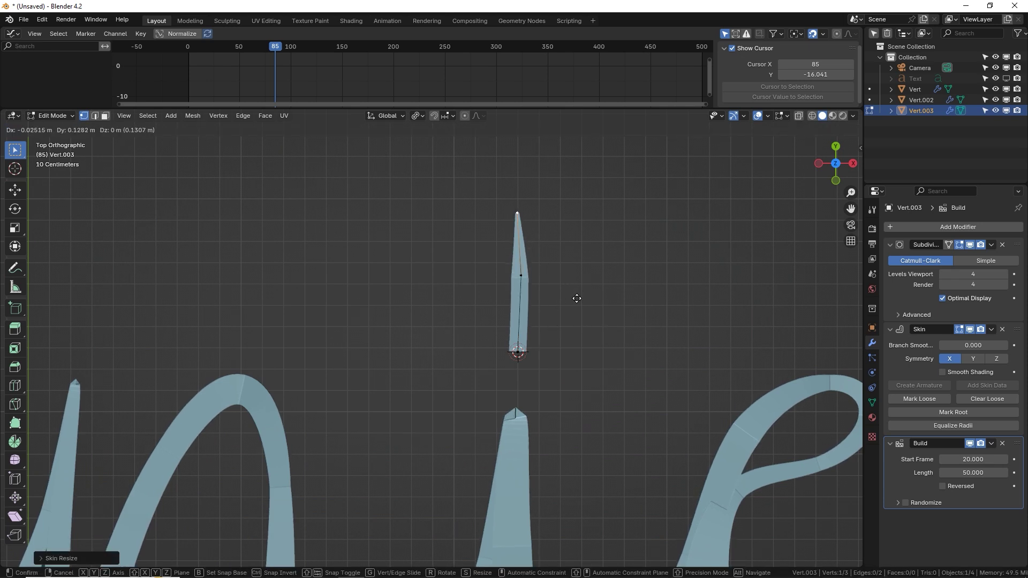
{"action": "left_click", "coordinate": [574, 325]}
Move the middle vertex of the i's dot slightly down, then return to Object Mode.
{"action": "right_click_drag", "start_coordinate": [521, 276], "coordinate": [523, 297]}
{"action": "right_click", "coordinate": [521, 354]}
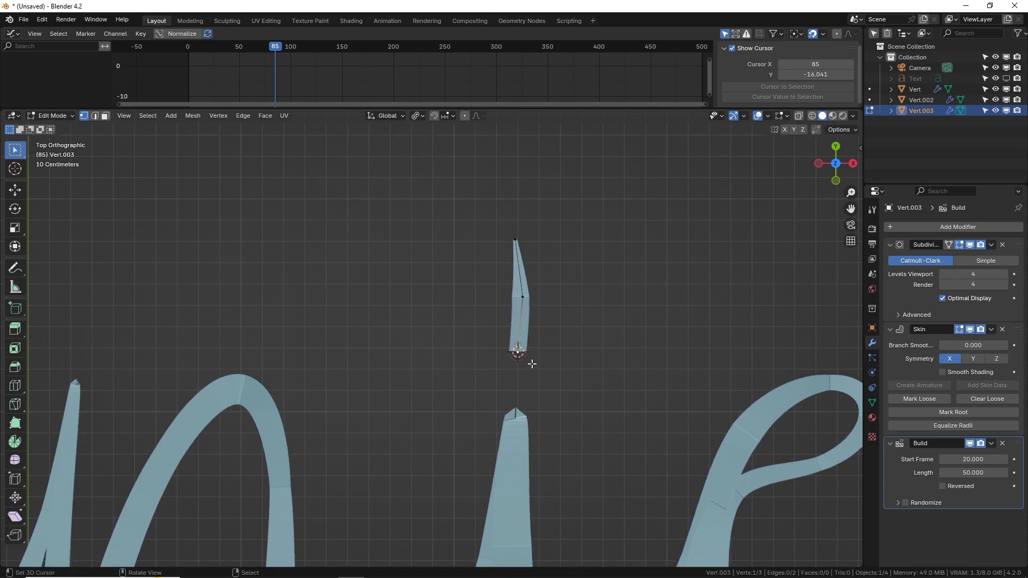
{"action": "key", "text": "Tab"}
{"action": "scroll", "coordinate": [520, 374], "scroll_direction": "down", "scroll_amount": 6}
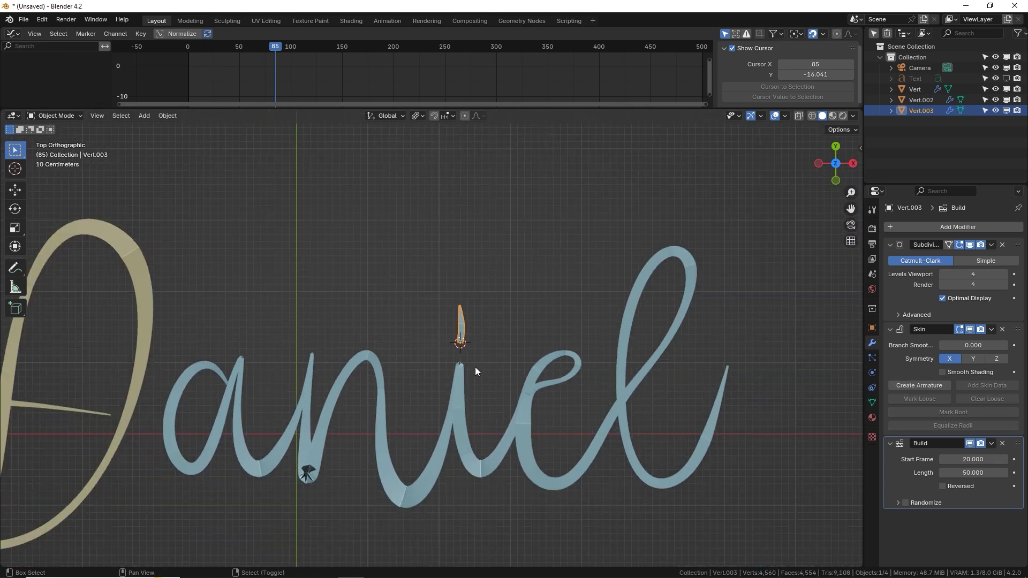
{"action": "scroll", "coordinate": [541, 287], "scroll_direction": "up", "scroll_amount": 3}
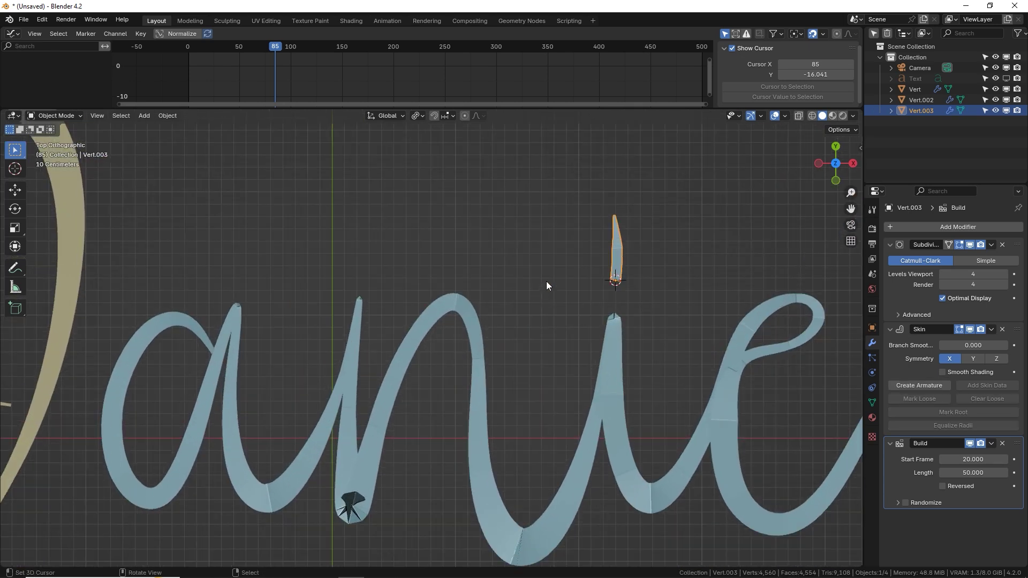
Lower the tip vertex of the i's dot by about 0.16 m in Edit Mode, then return to Object Mode.
{"action": "key", "text": "Tab"}
{"action": "left_click", "coordinate": [616, 224]}
{"action": "key", "text": "g"}
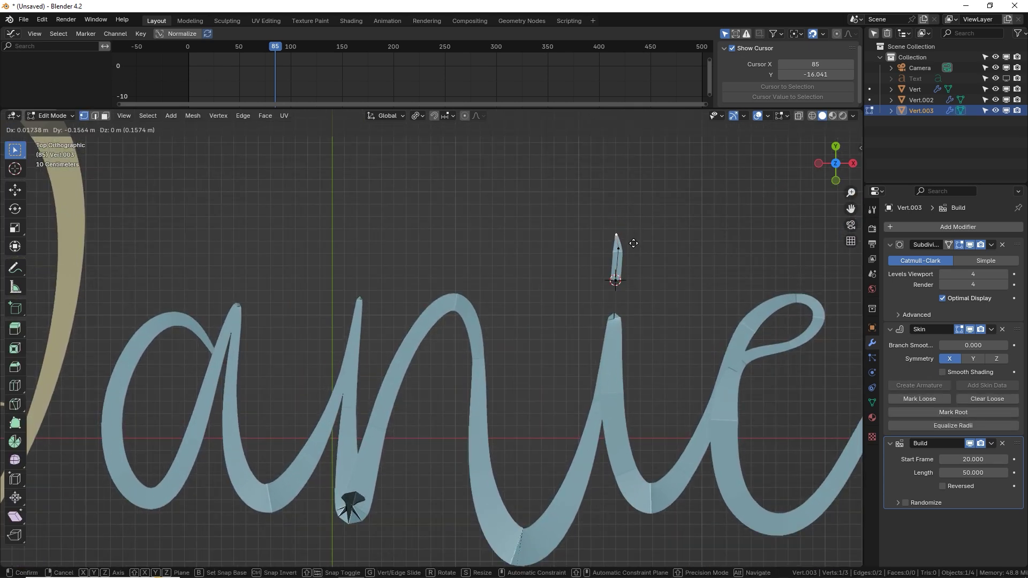
{"action": "left_click", "coordinate": [633, 243]}
{"action": "scroll", "coordinate": [589, 329], "scroll_direction": "down", "scroll_amount": 5}
{"action": "key", "text": "Tab"}
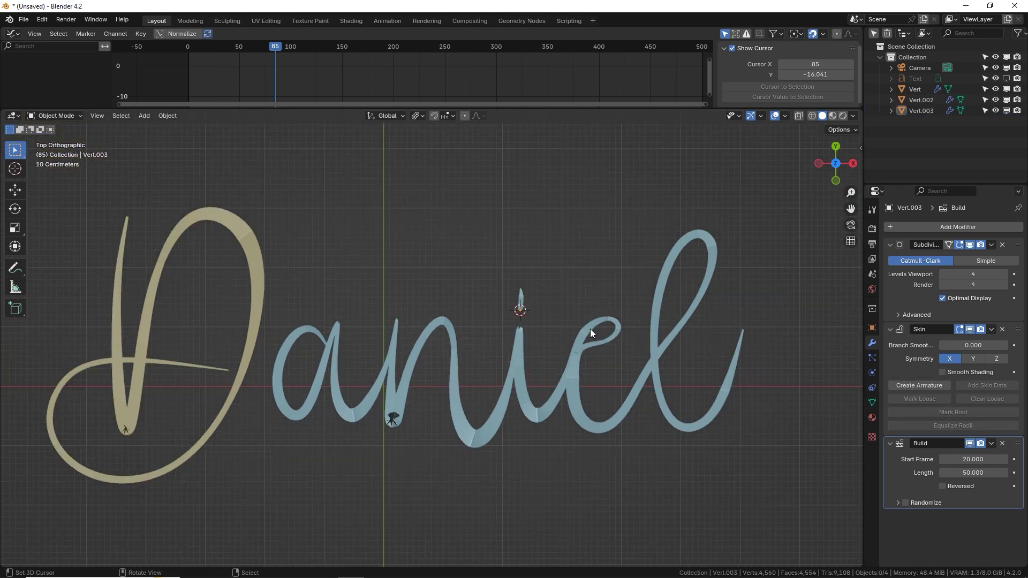
Give the capital letter a new material with an Emission surface and set its strength to 4.
{"action": "left_click", "coordinate": [262, 341]}
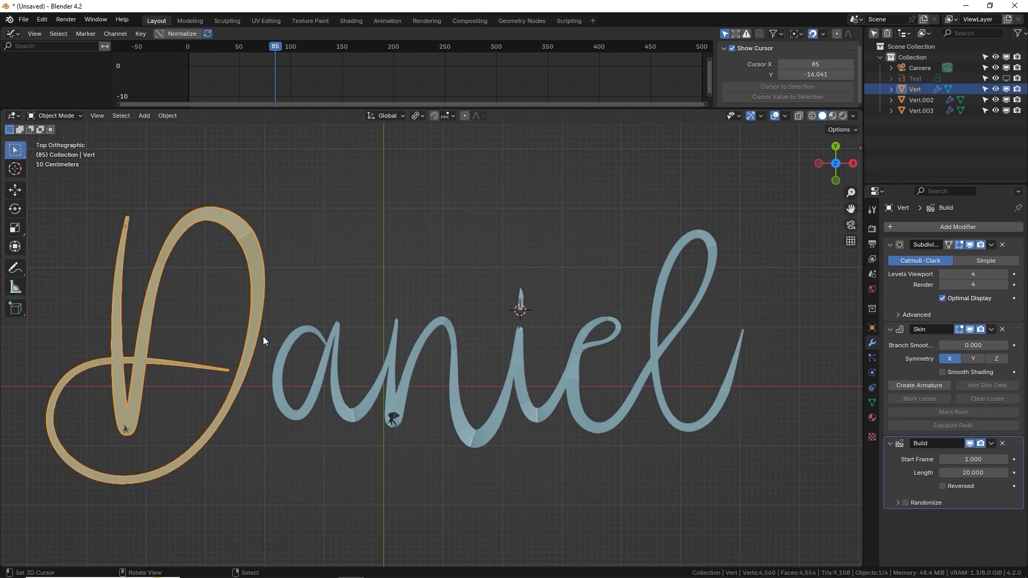
{"action": "left_click", "coordinate": [871, 418]}
{"action": "left_click", "coordinate": [957, 269]}
{"action": "left_click", "coordinate": [969, 320]}
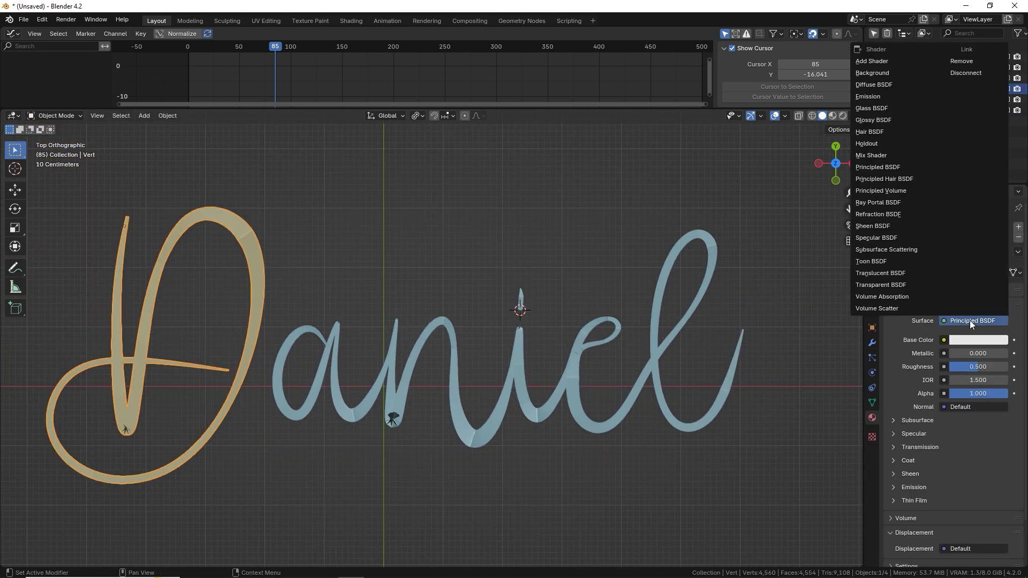
{"action": "left_click", "coordinate": [985, 320]}
{"action": "left_click", "coordinate": [867, 96]}
{"action": "left_click", "coordinate": [989, 353]}
{"action": "type", "text": "4"}
{"action": "key", "text": "Return"}
Assign the capital letter's existing emission material to the connected letters and to the i's dot.
{"action": "right_click", "coordinate": [304, 415]}
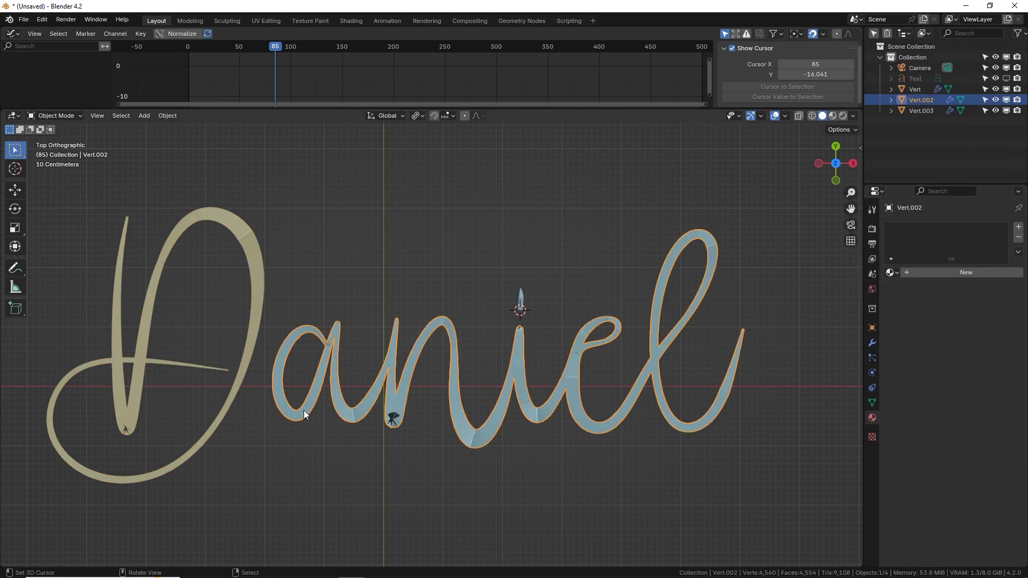
{"action": "left_click", "coordinate": [888, 275]}
{"action": "left_click", "coordinate": [856, 298]}
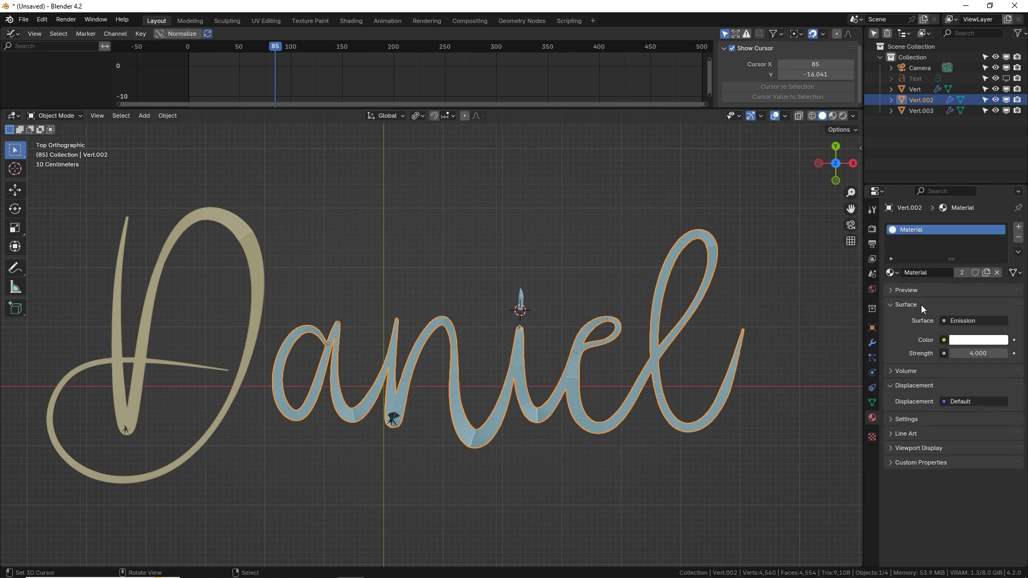
{"action": "right_click", "coordinate": [519, 293]}
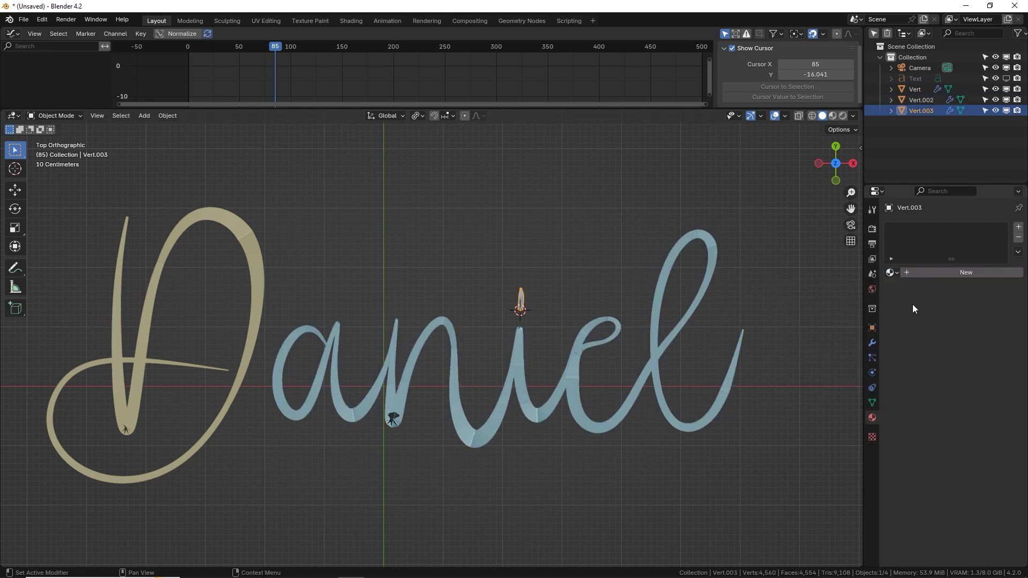
{"action": "left_click", "coordinate": [891, 273]}
{"action": "left_click", "coordinate": [863, 293]}
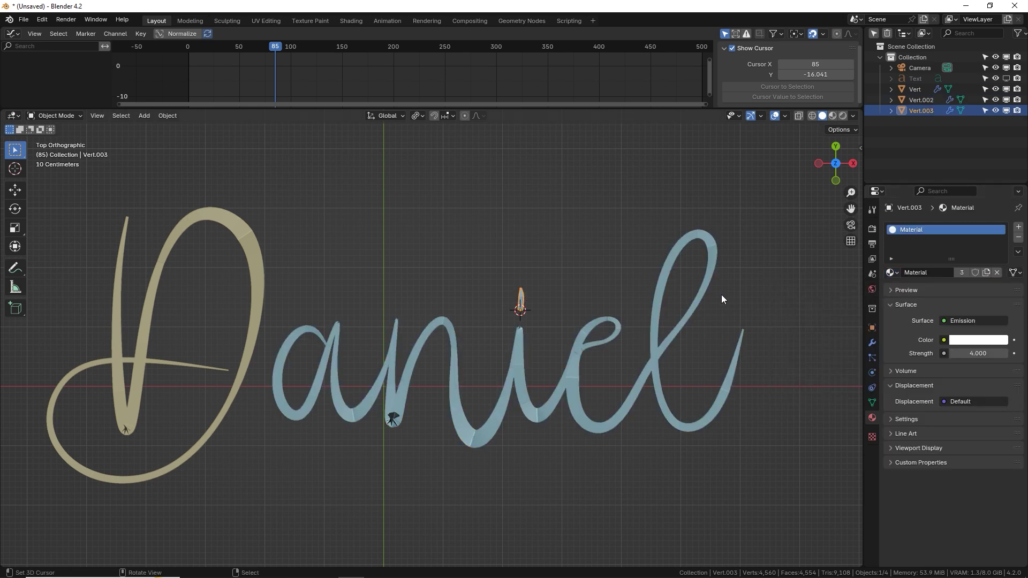
Check the world background, keep EEVEE as the render engine, and show the lettering in Rendered shading.
{"action": "left_click", "coordinate": [872, 289]}
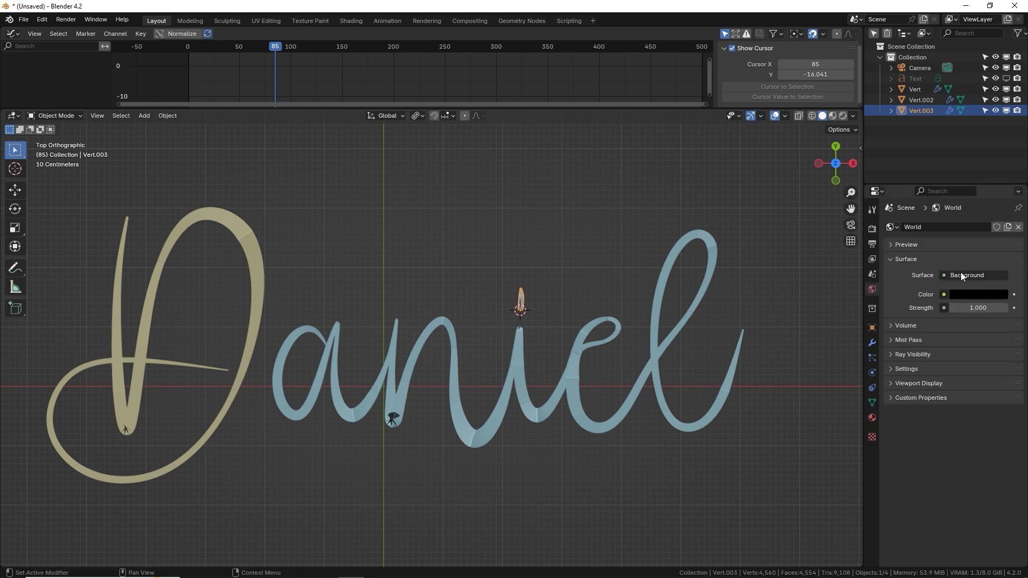
{"action": "left_click", "coordinate": [872, 228]}
{"action": "left_click", "coordinate": [975, 229]}
{"action": "left_click", "coordinate": [973, 240]}
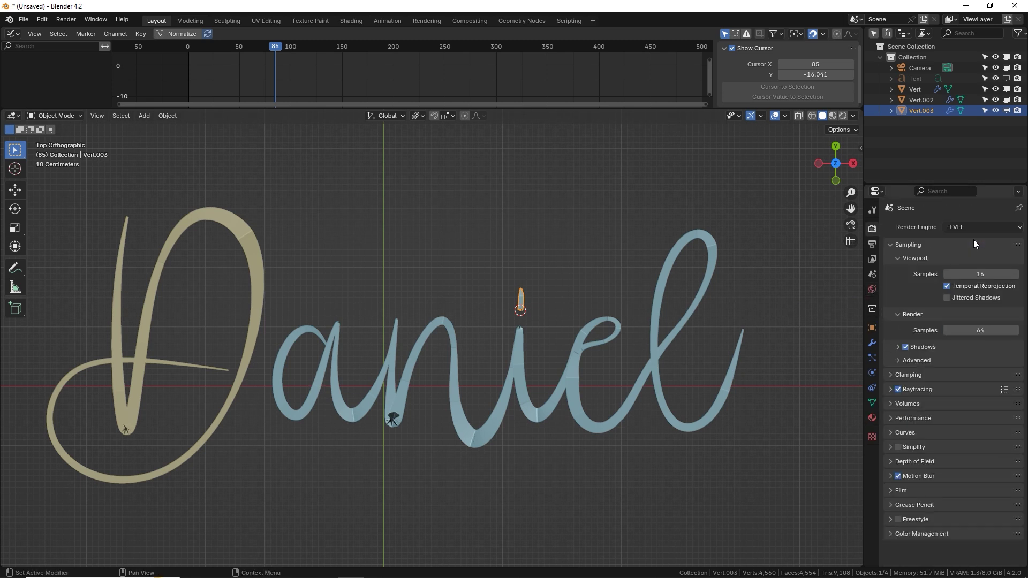
{"action": "left_click", "coordinate": [843, 115]}
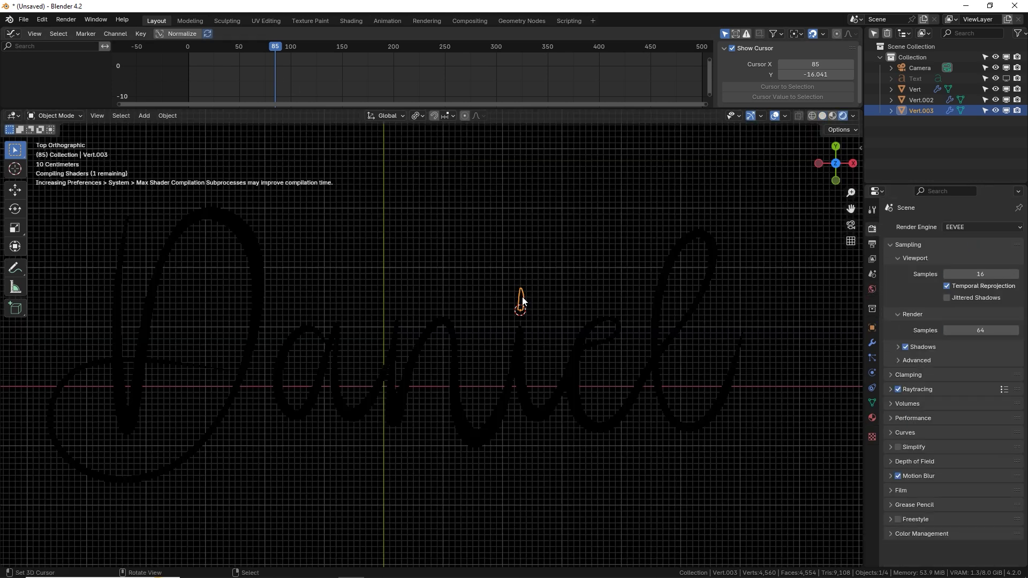
{"action": "right_click", "coordinate": [569, 364]}
{"action": "right_click", "coordinate": [551, 305]}
{"action": "middle_click_drag", "start_coordinate": [527, 265], "coordinate": [573, 271], "text": "shift"}
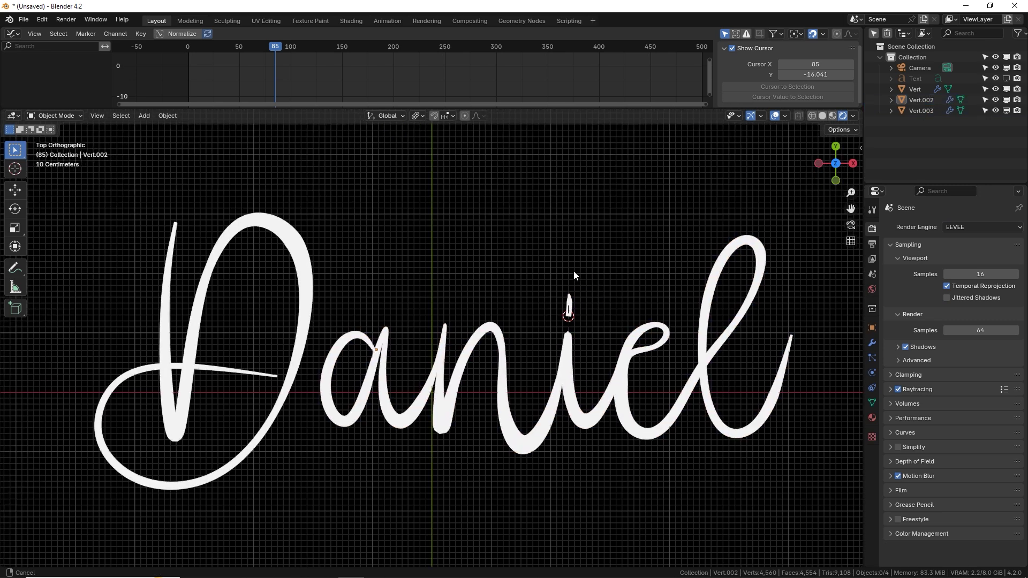
Hide the viewport's grid and axis lines, then scrub through the writing animation and stop at frame 78.
{"action": "left_click", "coordinate": [781, 116]}
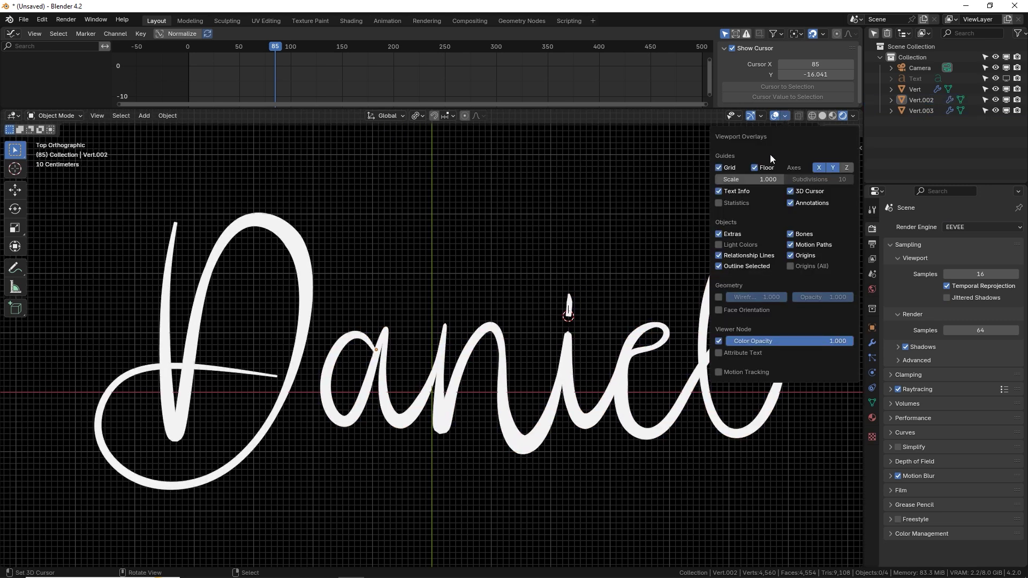
{"action": "left_click", "coordinate": [725, 170]}
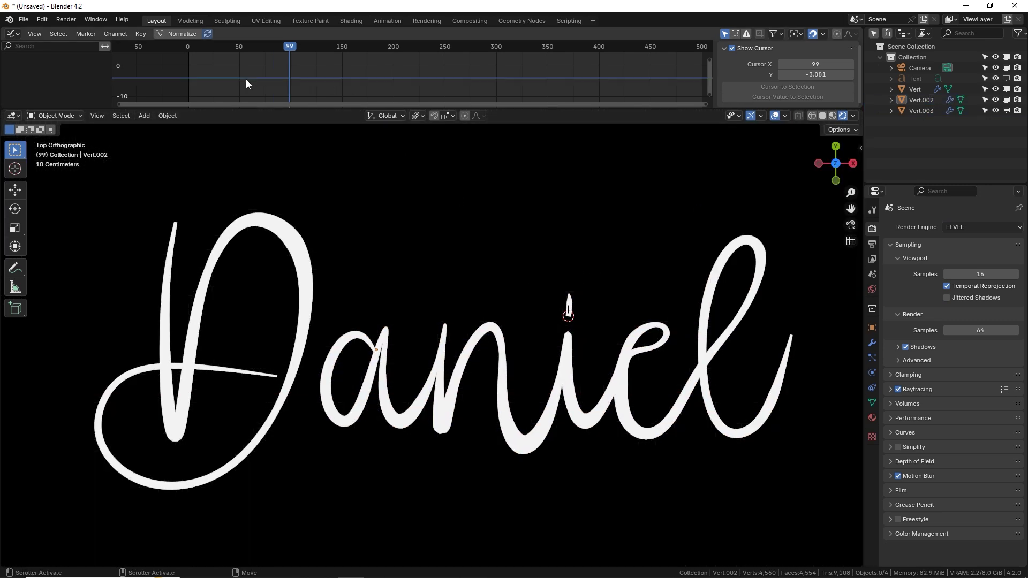
{"action": "mouse_move", "coordinate": [236, 79]}
{"action": "left_mouse_down"}
{"action": "mouse_move", "coordinate": [194, 79]}
{"action": "mouse_move", "coordinate": [265, 84]}
{"action": "left_mouse_up"}
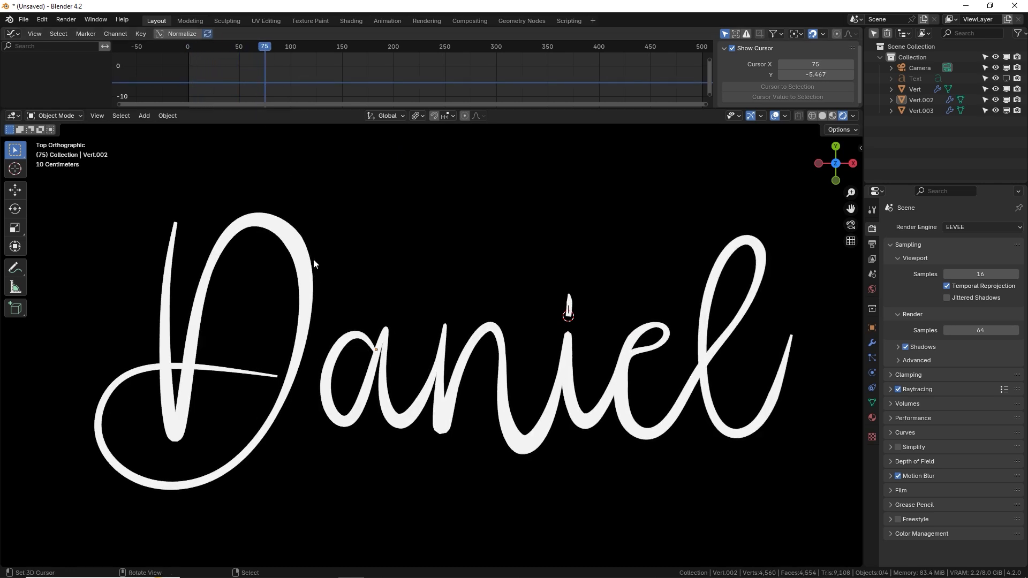
{"action": "mouse_move", "coordinate": [266, 82]}
{"action": "left_mouse_down"}
{"action": "mouse_move", "coordinate": [194, 77]}
{"action": "mouse_move", "coordinate": [268, 82]}
{"action": "left_mouse_up"}
Add a single vertex above the middle of the written name as the start of a surrounding stroke.
{"action": "key", "text": "shift+a"}
{"action": "mouse_move", "coordinate": [580, 222]}
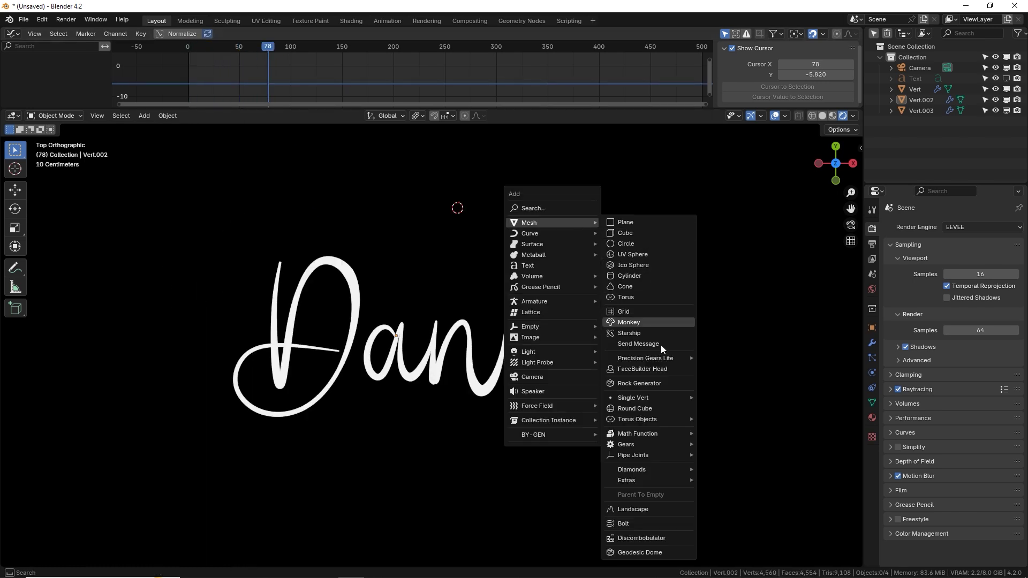
{"action": "mouse_move", "coordinate": [664, 397]}
{"action": "left_click", "coordinate": [731, 398]}
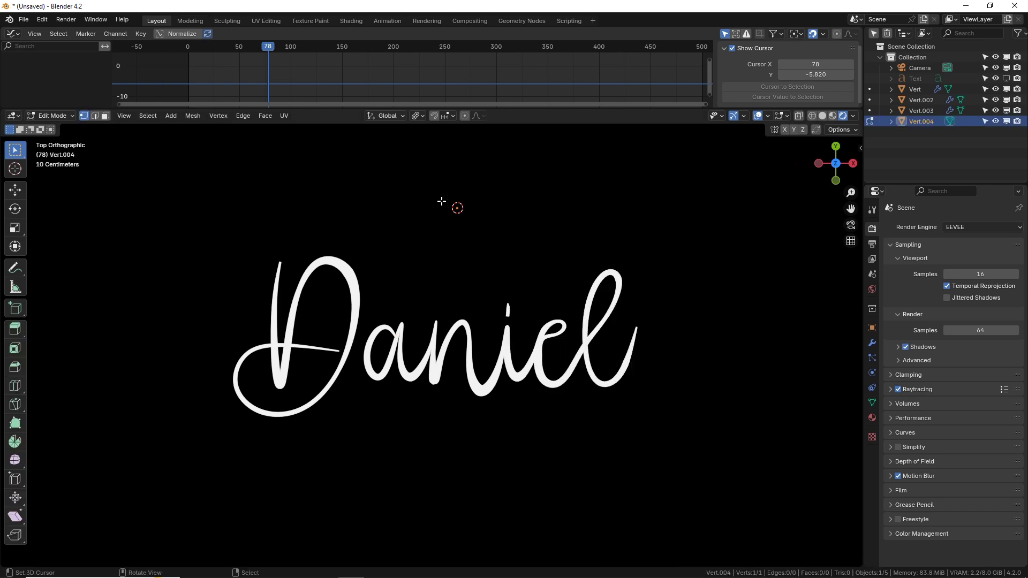
Extrude the vertex seven times clockwise around the name into an open loop overlapping at the top, then leave Edit Mode.
{"action": "key", "text": "e"}
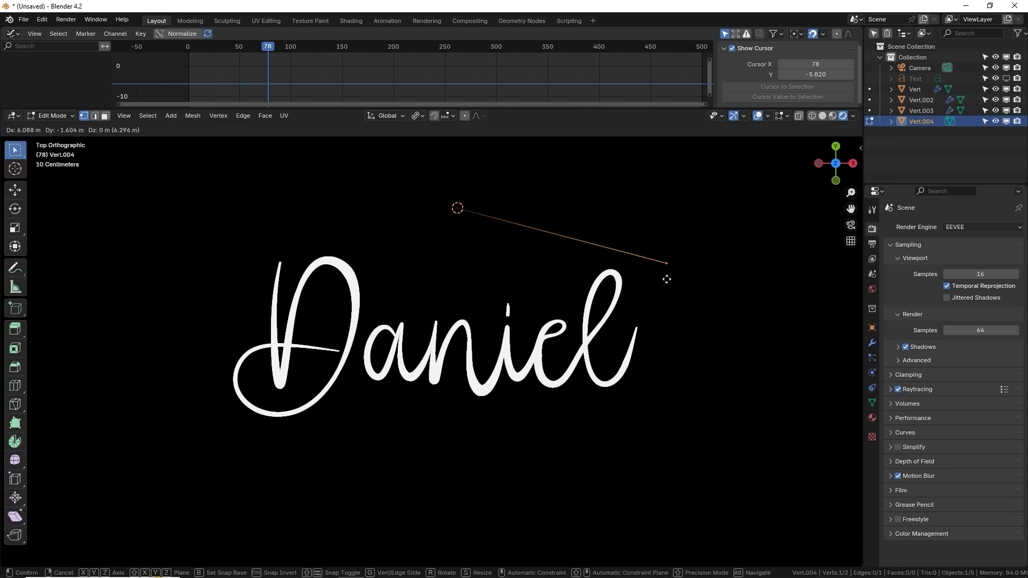
{"action": "left_click", "coordinate": [649, 261]}
{"action": "key", "text": "e"}
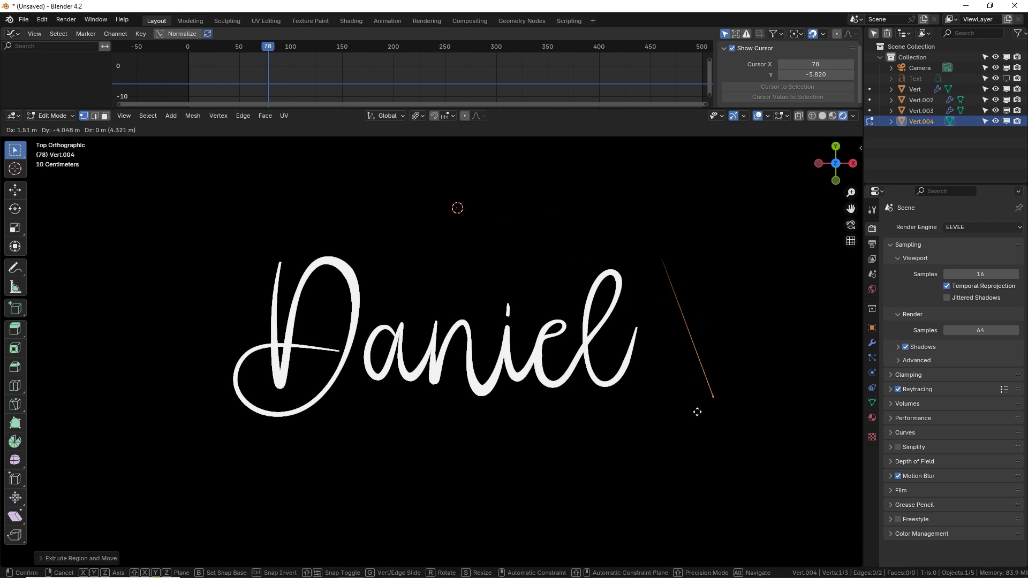
{"action": "left_click", "coordinate": [700, 418]}
{"action": "key", "text": "e"}
{"action": "left_click", "coordinate": [473, 117]}
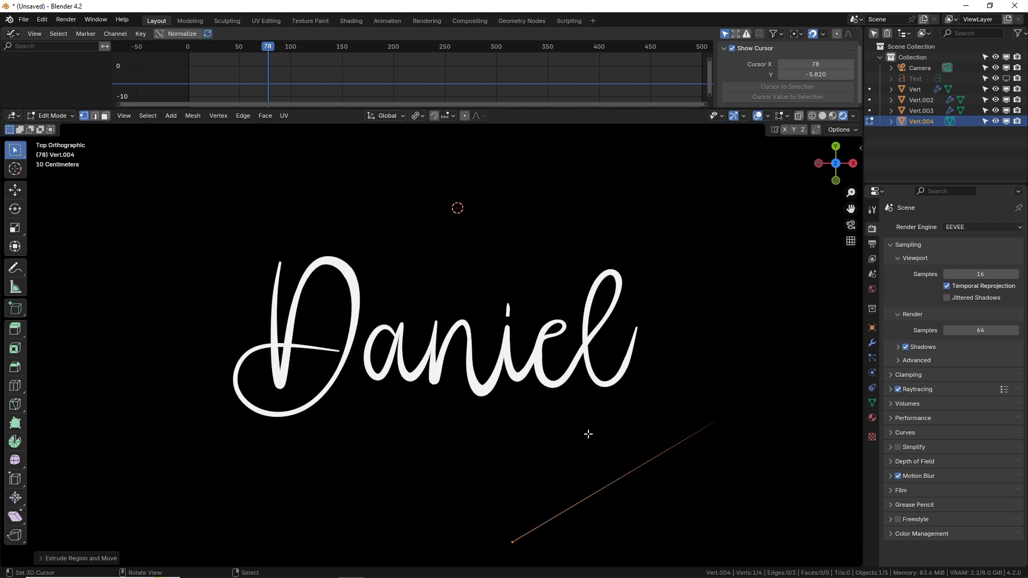
{"action": "key", "text": "e"}
{"action": "left_click", "coordinate": [313, 334]}
{"action": "key", "text": "e"}
{"action": "left_click", "coordinate": [282, 134]}
{"action": "key", "text": "e"}
{"action": "left_click", "coordinate": [372, 188]}
{"action": "key", "text": "e"}
{"action": "left_click", "coordinate": [620, 214]}
{"action": "key", "text": "Tab"}
Copy the Subdivision, Skin and Build modifiers from the connected letters to the new loop.
{"action": "left_click", "coordinate": [509, 346], "text": "shift"}
{"action": "key", "text": "ctrl+l"}
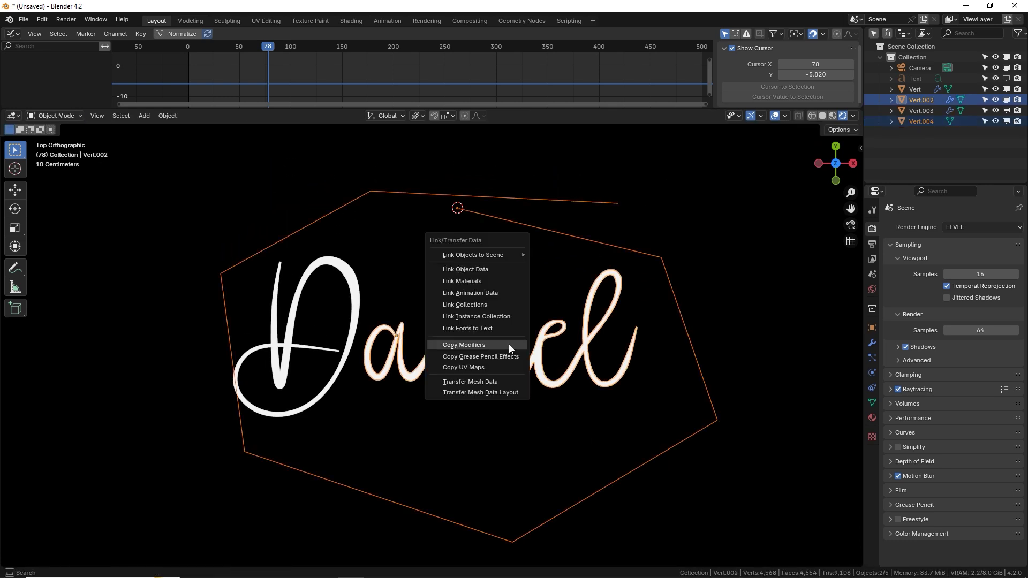
{"action": "left_click", "coordinate": [509, 345]}
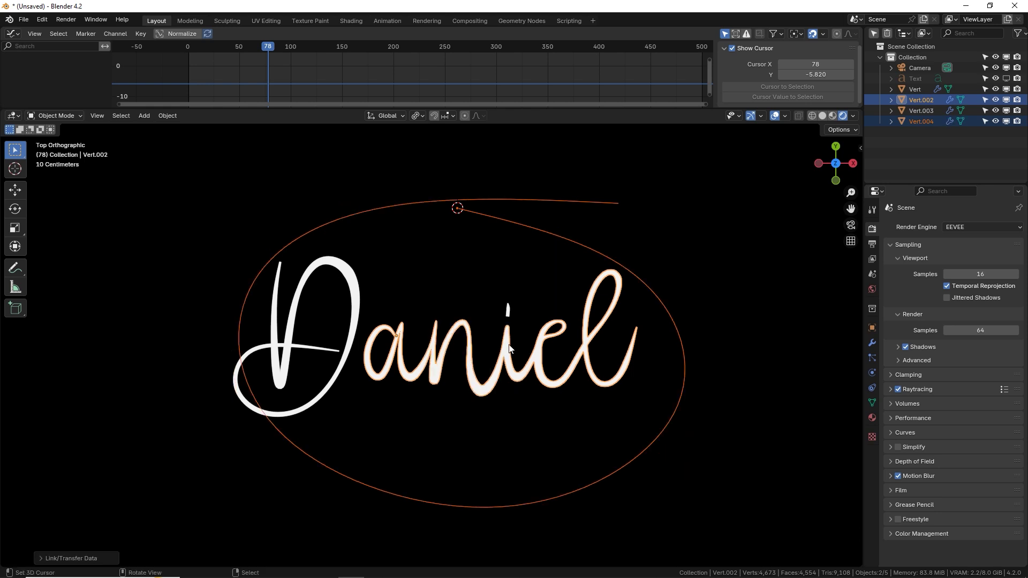
Add skin data to the loop in Edit Mode and mark its starting vertex as root, working in Solid shading.
{"action": "left_click", "coordinate": [458, 204]}
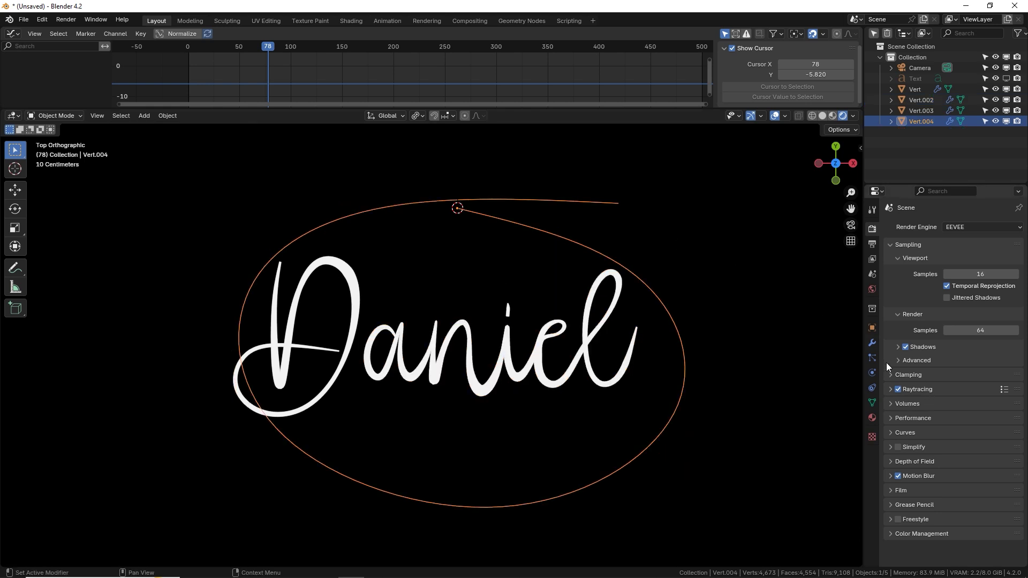
{"action": "left_click", "coordinate": [877, 345]}
{"action": "key", "text": "Tab"}
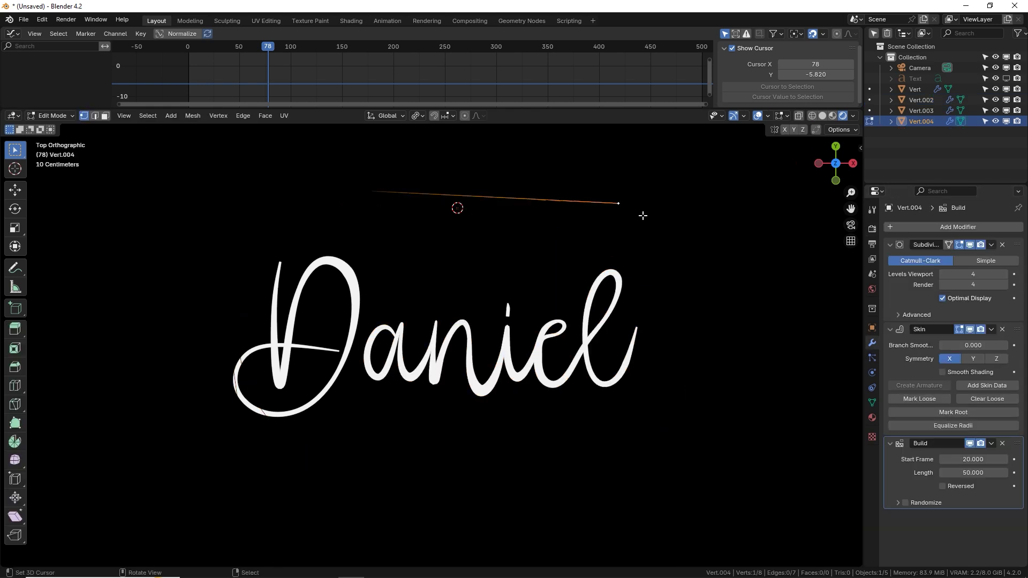
{"action": "key", "text": "Tab"}
{"action": "key", "text": "Tab"}
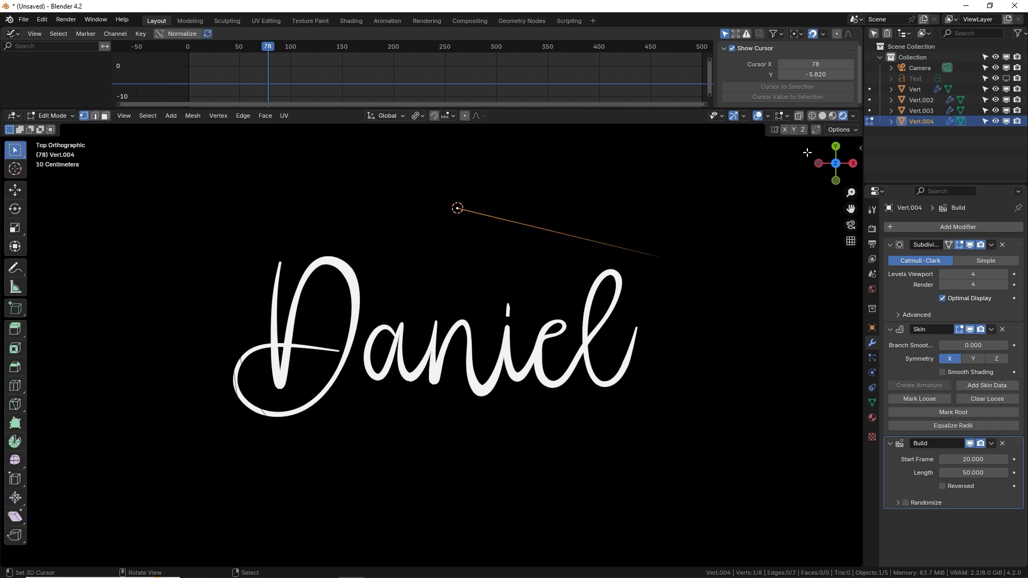
{"action": "left_click", "coordinate": [823, 115]}
{"action": "scroll", "coordinate": [572, 279], "scroll_direction": "up", "scroll_amount": 1}
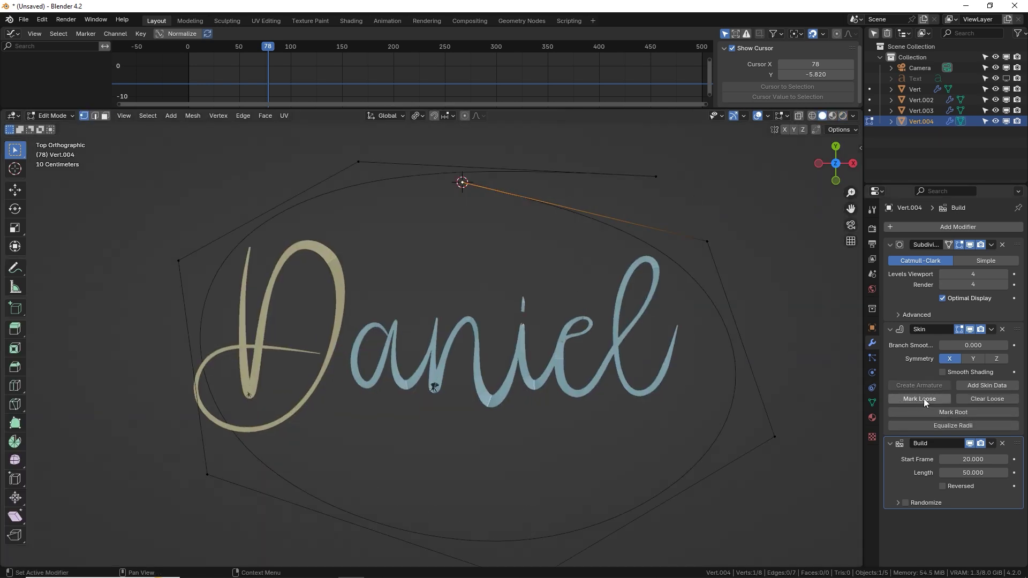
{"action": "left_click", "coordinate": [954, 413]}
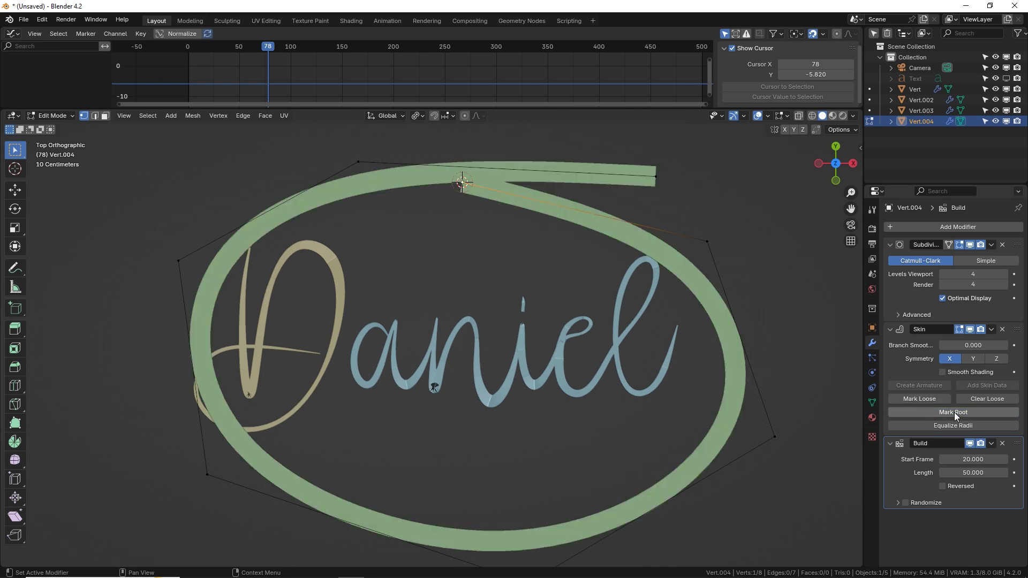
Scale the skin radius of the loop's two end vertices down to about 0.13 so both ends taper.
{"action": "left_click", "coordinate": [646, 183]}
{"action": "key", "text": "ctrl+a"}
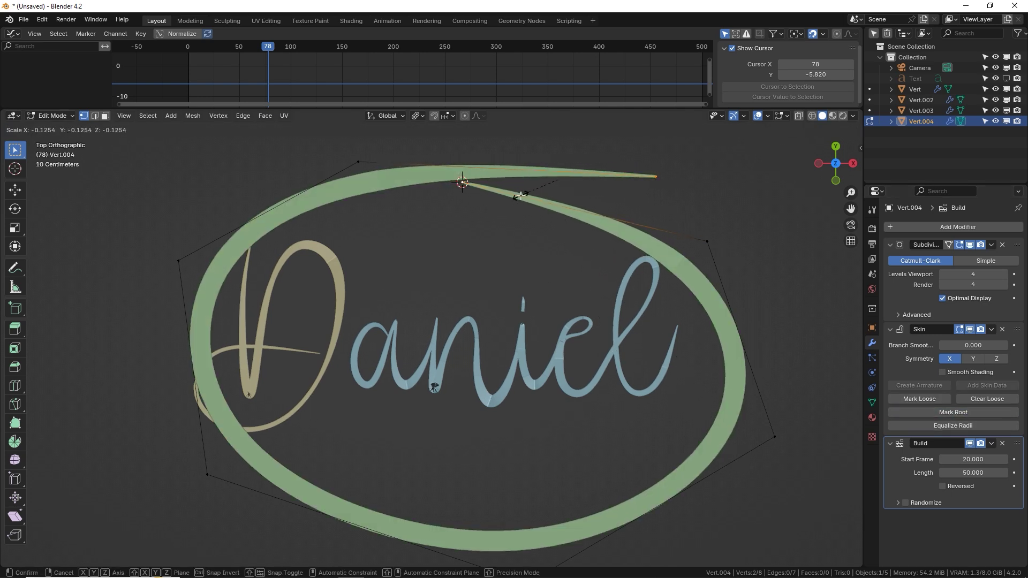
{"action": "left_click", "coordinate": [520, 196]}
Thicken the loop's skin at its lower-right and bottom vertices and thin it at the upper-right vertex.
{"action": "right_click", "coordinate": [779, 441]}
{"action": "key", "text": "ctrl+a"}
{"action": "left_click", "coordinate": [824, 472]}
{"action": "right_click", "coordinate": [723, 255]}
{"action": "key", "text": "ctrl+a"}
{"action": "left_click", "coordinate": [726, 246]}
{"action": "middle_click_drag", "start_coordinate": [517, 524], "coordinate": [520, 482], "text": "shift"}
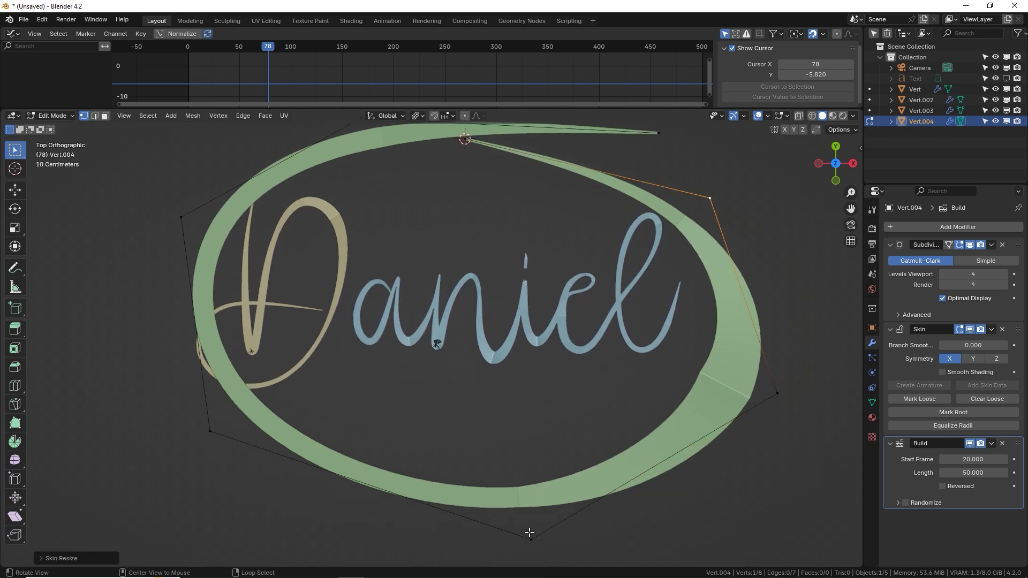
{"action": "left_click", "coordinate": [531, 539]}
{"action": "key", "text": "ctrl+a"}
{"action": "left_click", "coordinate": [679, 505]}
Raise the loop's lower-left vertex slightly and resize the skin at that vertex and at the top-left vertex.
{"action": "left_click", "coordinate": [210, 431]}
{"action": "key", "text": "g"}
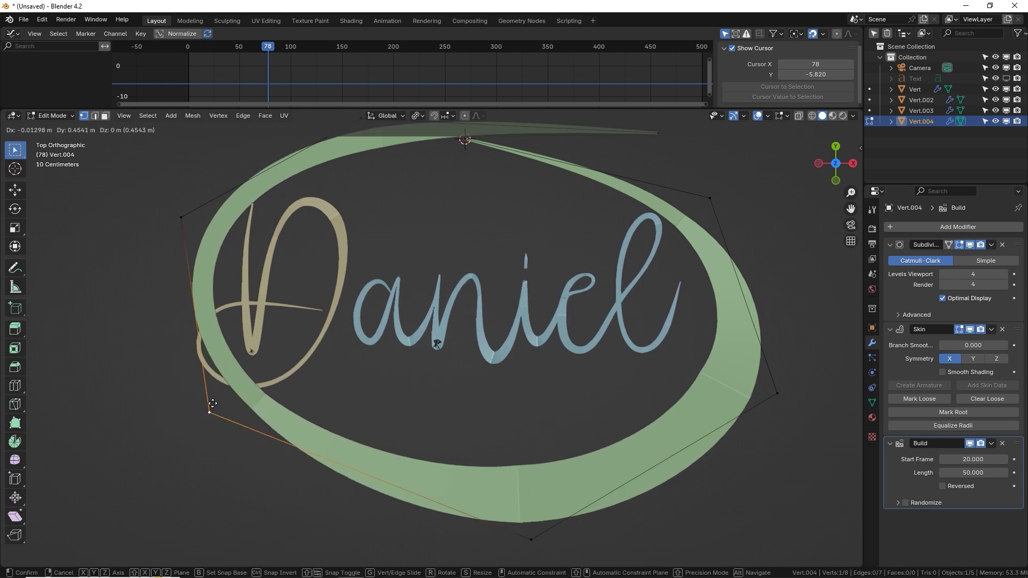
{"action": "left_click", "coordinate": [298, 401]}
{"action": "key", "text": "s"}
{"action": "left_click", "coordinate": [618, 397]}
{"action": "middle_click_drag", "start_coordinate": [515, 347], "coordinate": [510, 390], "text": "shift"}
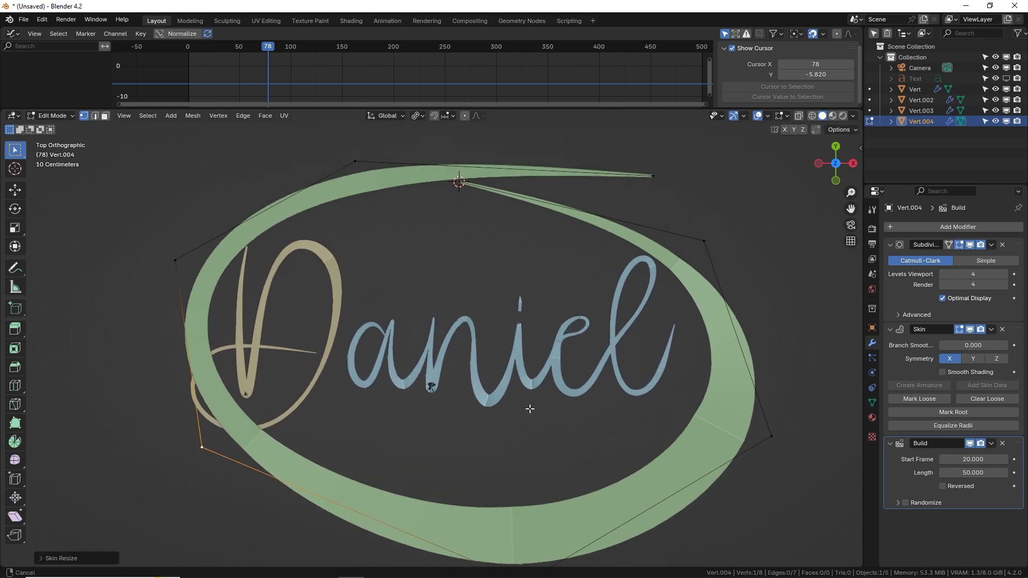
{"action": "left_click", "coordinate": [354, 161]}
{"action": "key", "text": "ctrl+a"}
{"action": "left_click", "coordinate": [419, 215]}
Extend both loop ends outward so they cross at the top, raise the upper-right vertex, and return to Object Mode.
{"action": "left_click", "coordinate": [459, 181]}
{"action": "key", "text": "g"}
{"action": "left_click", "coordinate": [395, 164]}
{"action": "right_click", "coordinate": [699, 239]}
{"action": "key", "text": "g"}
{"action": "left_click", "coordinate": [679, 199]}
{"action": "right_click", "coordinate": [654, 176]}
{"action": "key", "text": "g"}
{"action": "left_click", "coordinate": [681, 180]}
{"action": "key", "text": "Tab"}
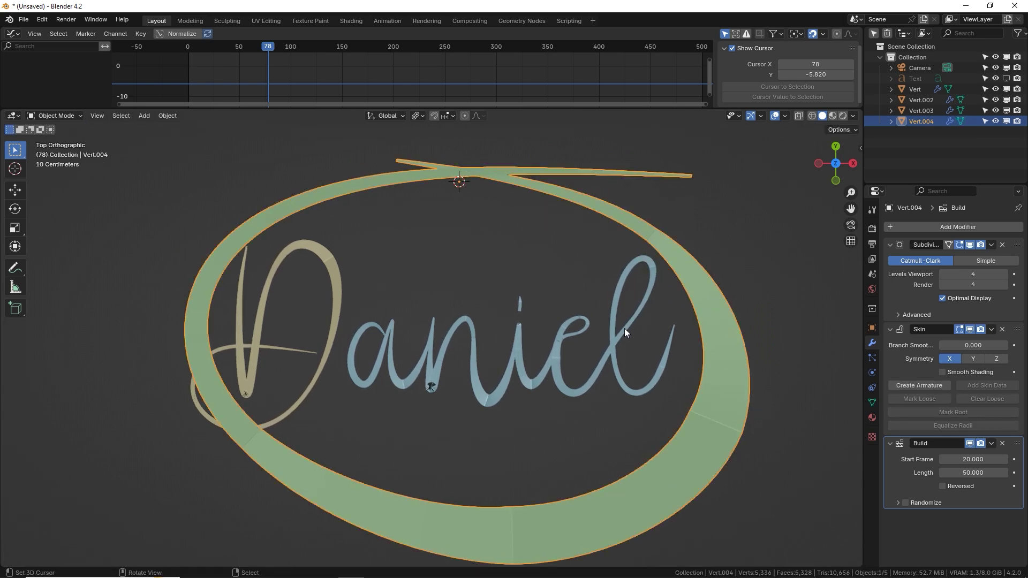
Set the loop's Build modifier to start at frame 70 with a length of 10, and play the animation from the start.
{"action": "left_click", "coordinate": [553, 341]}
{"action": "mouse_move", "coordinate": [261, 66]}
{"action": "left_mouse_down"}
{"action": "mouse_move", "coordinate": [243, 65]}
{"action": "mouse_move", "coordinate": [260, 70]}
{"action": "left_mouse_up"}
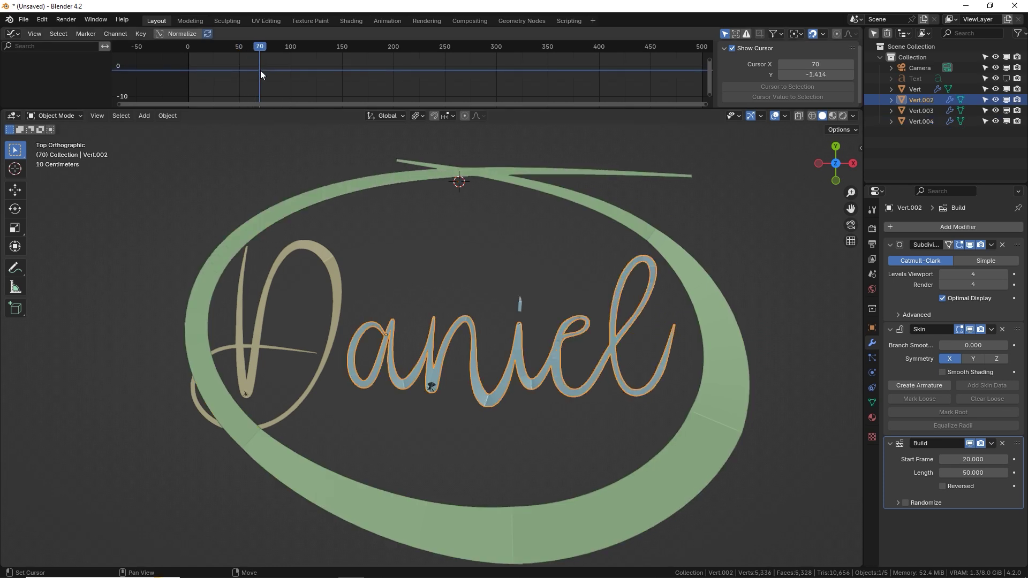
{"action": "left_click", "coordinate": [735, 413]}
{"action": "left_click", "coordinate": [978, 459]}
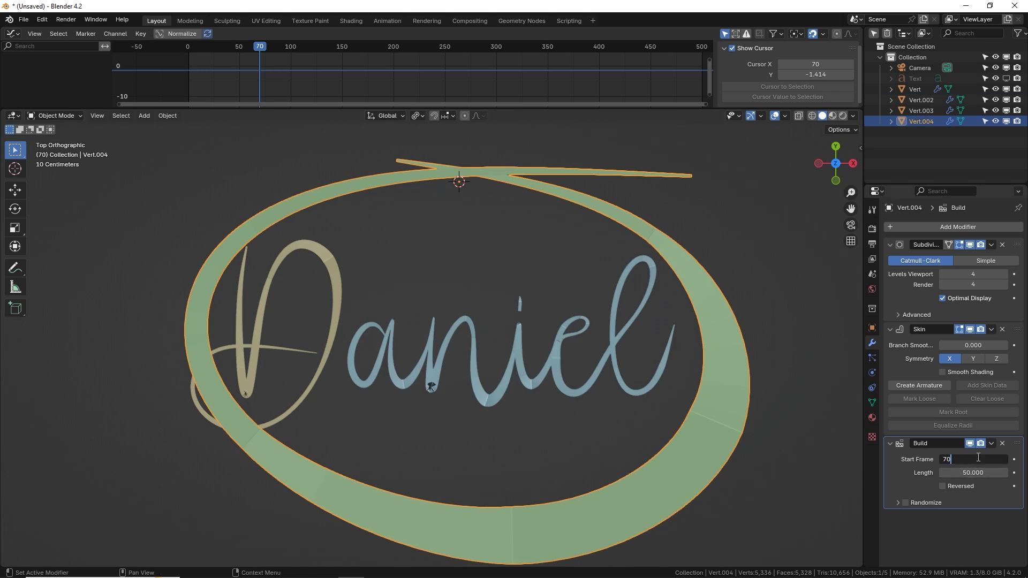
{"action": "key", "text": "Tab"}
{"action": "key", "text": "Return"}
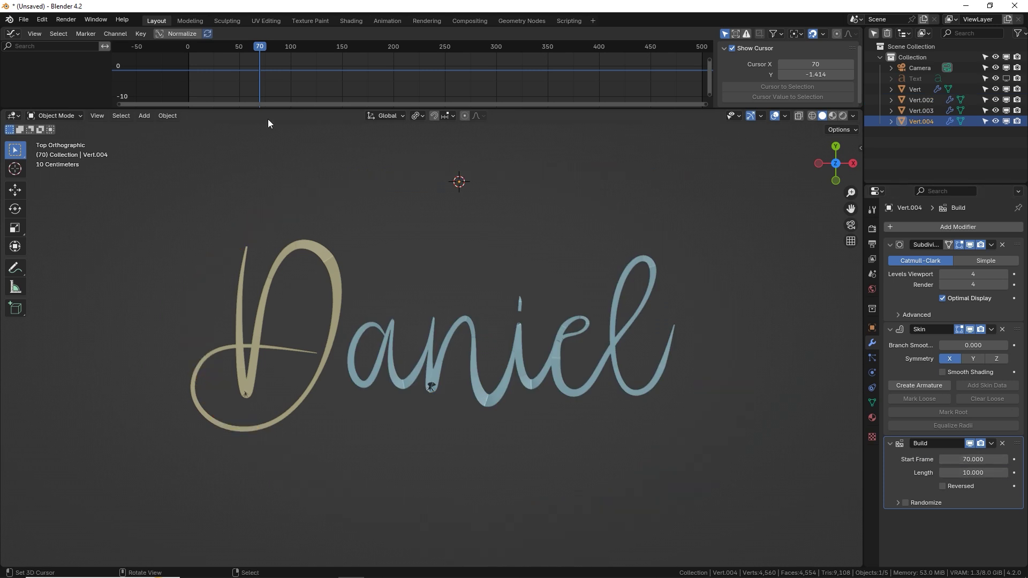
{"action": "left_click", "coordinate": [163, 85]}
{"action": "key", "text": "space"}
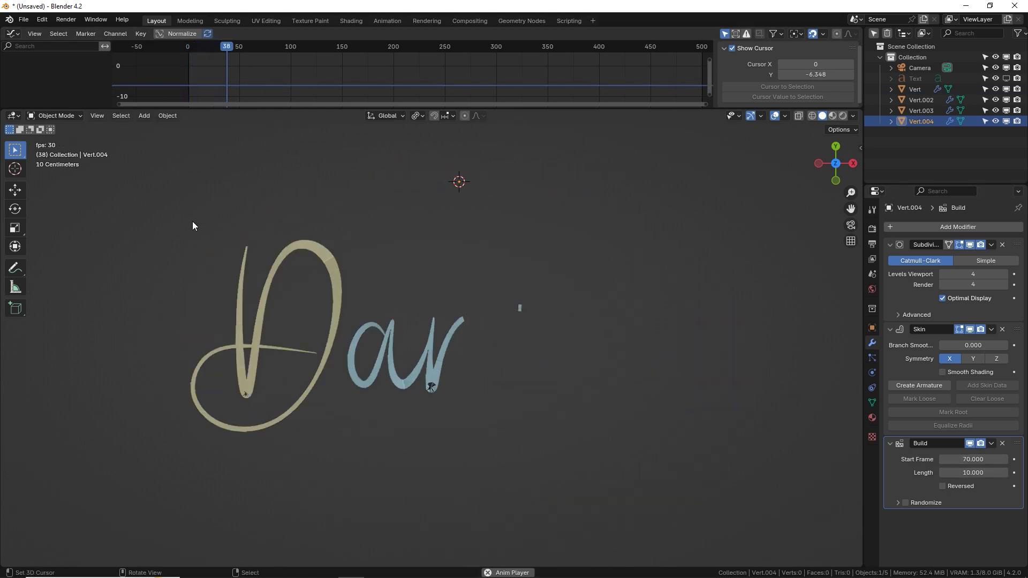
{"action": "key", "text": "space"}
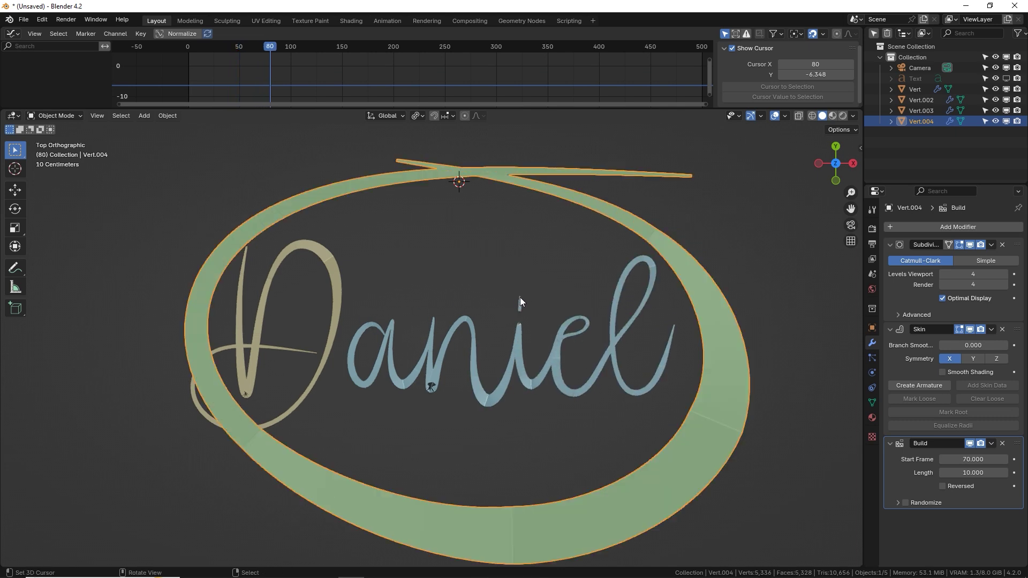
Set the i-dot's Build modifier to start at frame 44 with a length of 5, and play the animation.
{"action": "left_click", "coordinate": [519, 305]}
{"action": "mouse_move", "coordinate": [268, 76]}
{"action": "left_mouse_down"}
{"action": "mouse_move", "coordinate": [202, 70]}
{"action": "mouse_move", "coordinate": [234, 74]}
{"action": "left_mouse_up"}
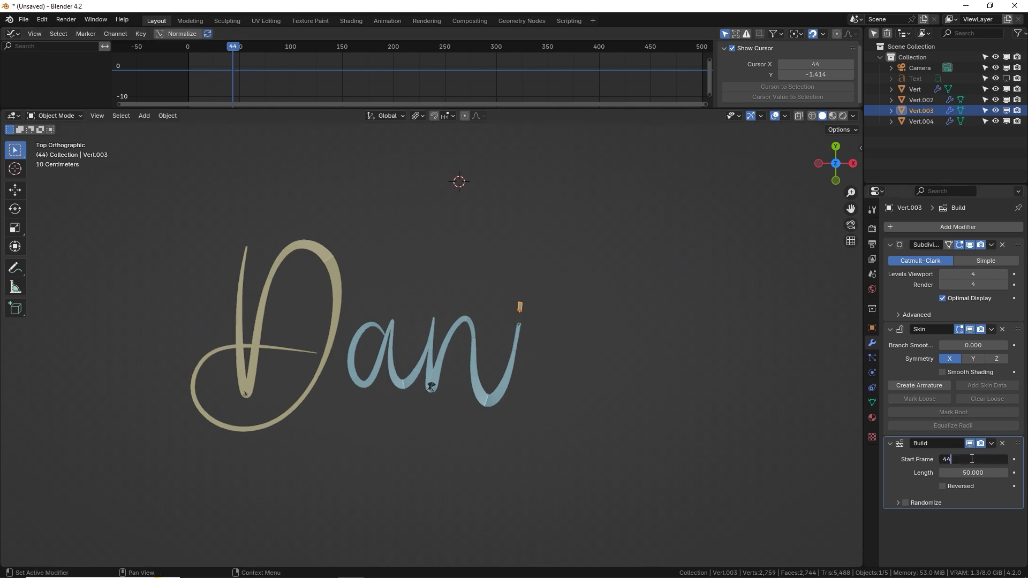
{"action": "key", "text": "Tab"}
{"action": "type", "text": "5"}
{"action": "key", "text": "Return"}
{"action": "left_click", "coordinate": [198, 79]}
{"action": "key", "text": "space"}
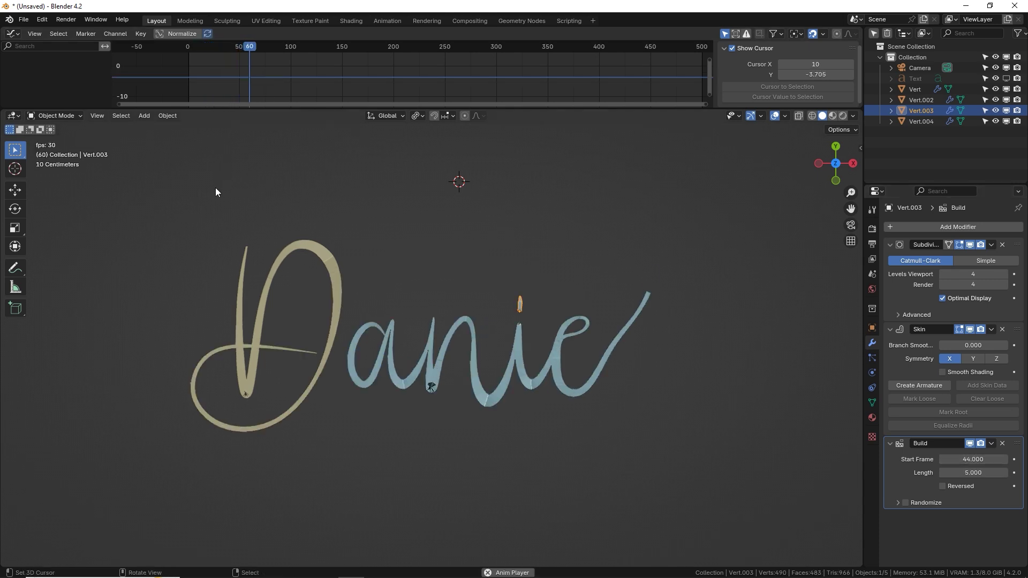
{"action": "key", "text": "space"}
Shorten the i-dot's Build length to 3 frames and play the animation again.
{"action": "left_click", "coordinate": [973, 475]}
{"action": "type", "text": "3"}
{"action": "key", "text": "Return"}
{"action": "key", "text": "space"}
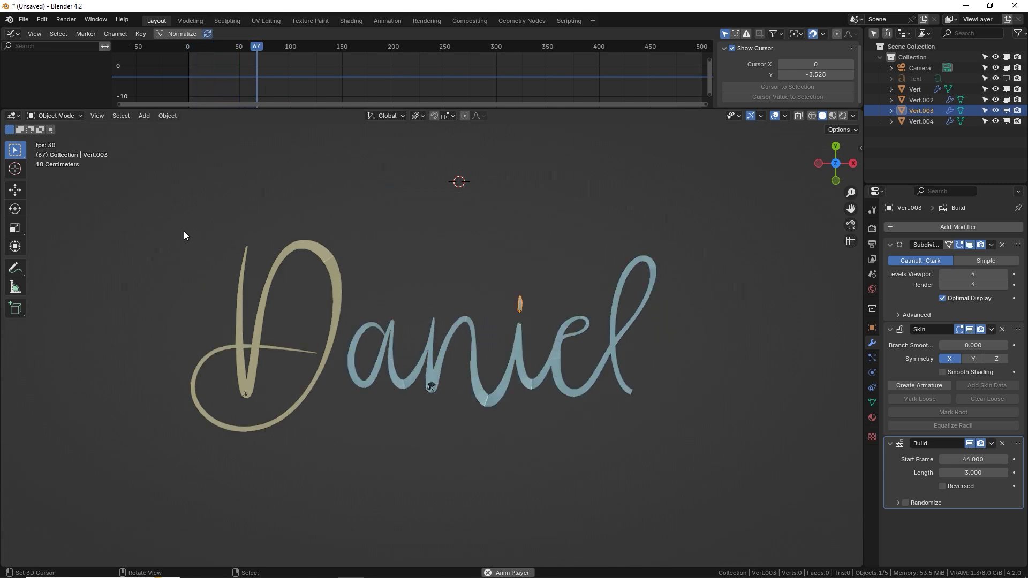
{"action": "key", "text": "space"}
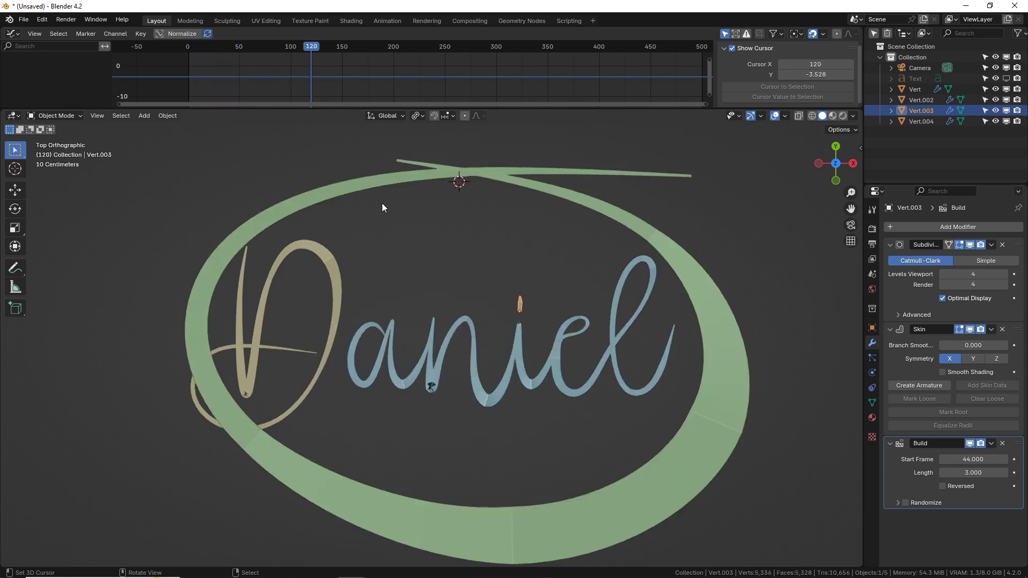
Set the loop's Build length to 20 frames and play the animation from the start in Rendered shading.
{"action": "right_click", "coordinate": [481, 175]}
{"action": "left_click", "coordinate": [973, 473]}
{"action": "type", "text": "20"}
{"action": "key", "text": "Return"}
{"action": "key", "text": "shift+Left"}
{"action": "key", "text": "space"}
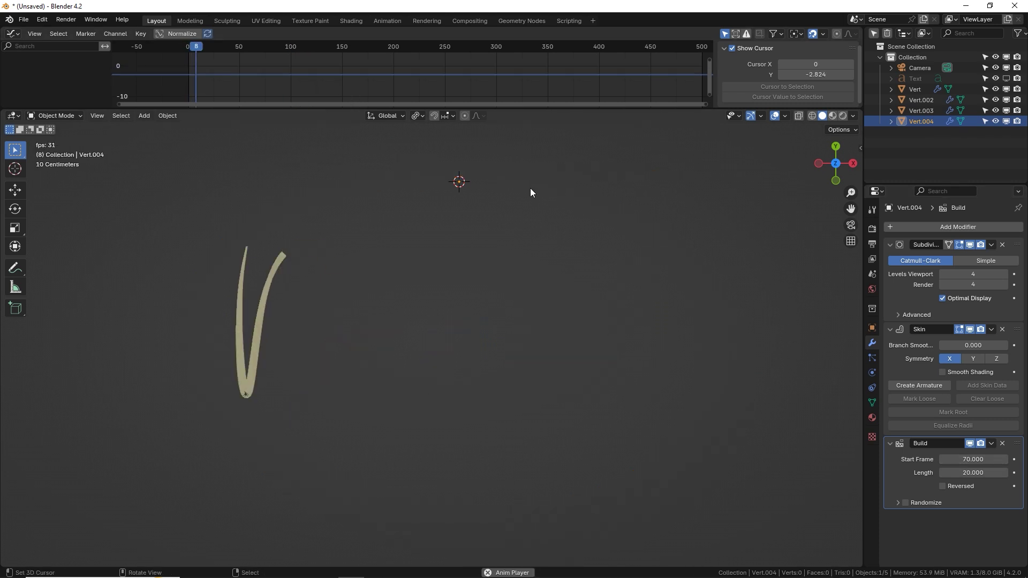
{"action": "left_click", "coordinate": [843, 115]}
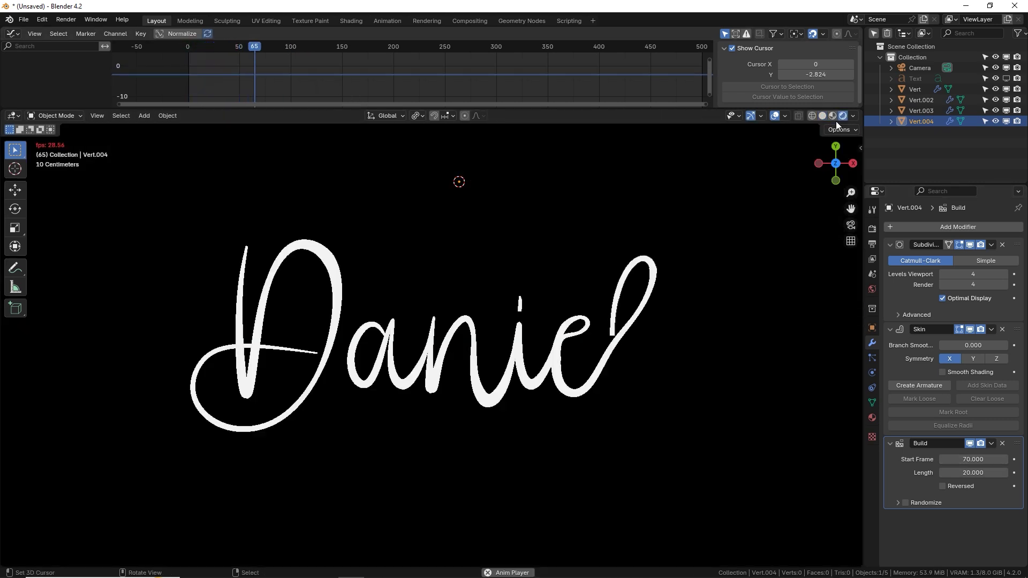
{"action": "key", "text": "space"}
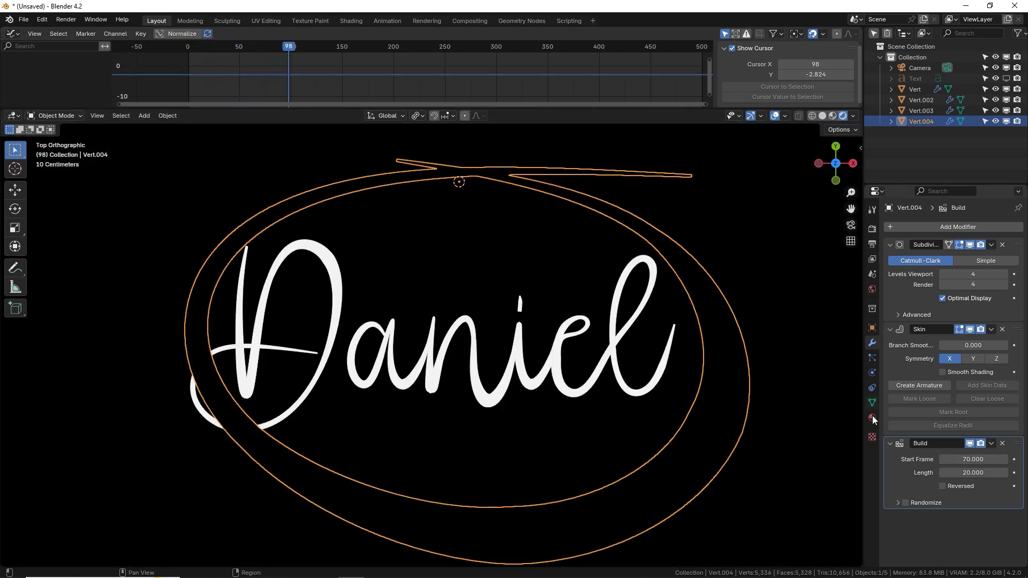
Assign the existing emission material named Material to the loop.
{"action": "left_click", "coordinate": [873, 418]}
{"action": "left_click", "coordinate": [892, 273]}
{"action": "left_click", "coordinate": [869, 303]}
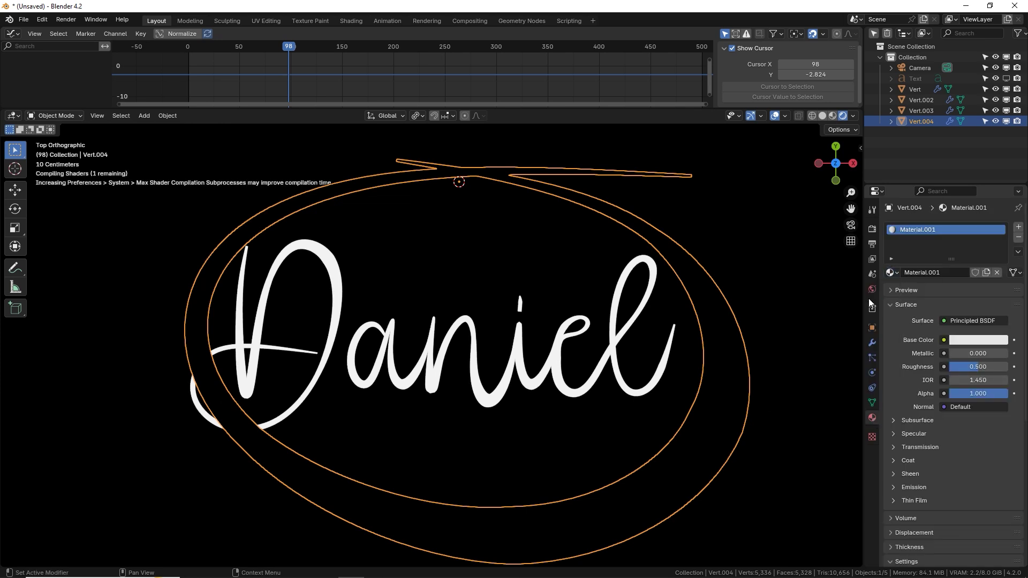
{"action": "left_click", "coordinate": [891, 272]}
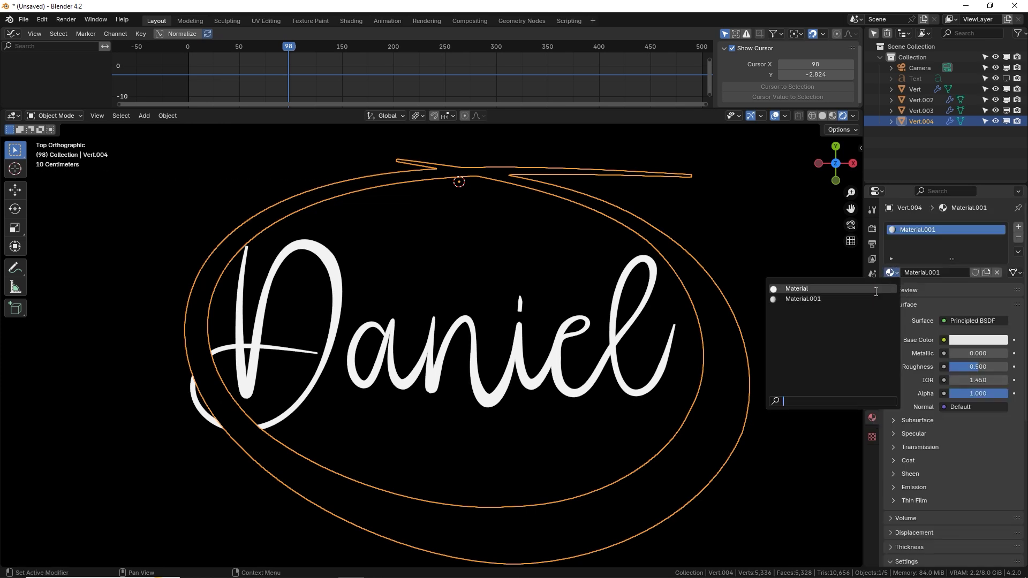
{"action": "left_click", "coordinate": [875, 292]}
In Edit Mode with Solid shading, move the loop's lower-left vertex outward and its right-hand vertex up and outward.
{"action": "key", "text": "Tab"}
{"action": "key", "text": "g"}
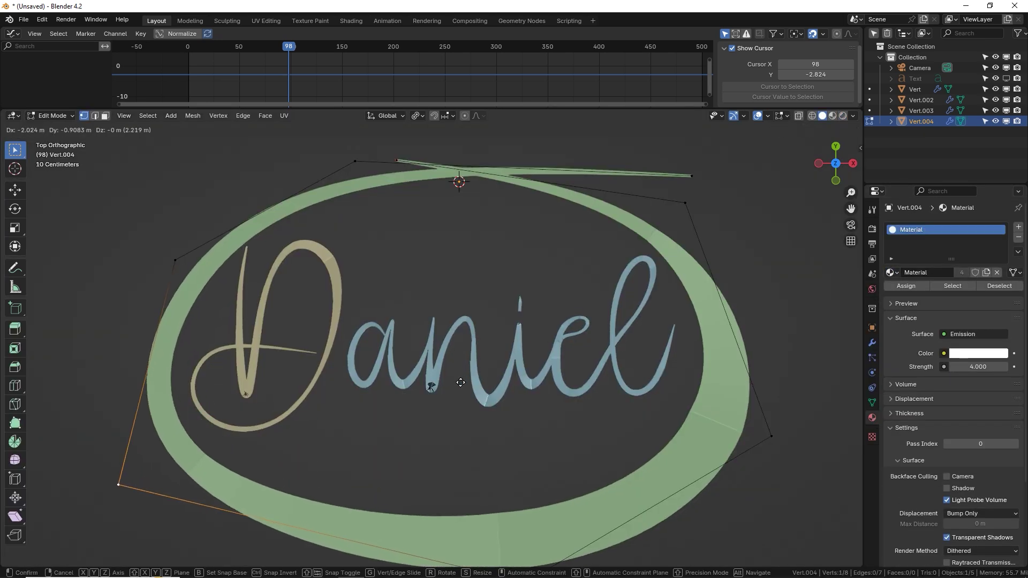
{"action": "left_click", "coordinate": [461, 383]}
{"action": "right_click_drag", "start_coordinate": [766, 445], "coordinate": [802, 394]}
Raise the loop's bottom vertex, spread its lower-left, right and upper-right vertices, and lengthen the left-pointing end at the top.
{"action": "right_click", "coordinate": [550, 544]}
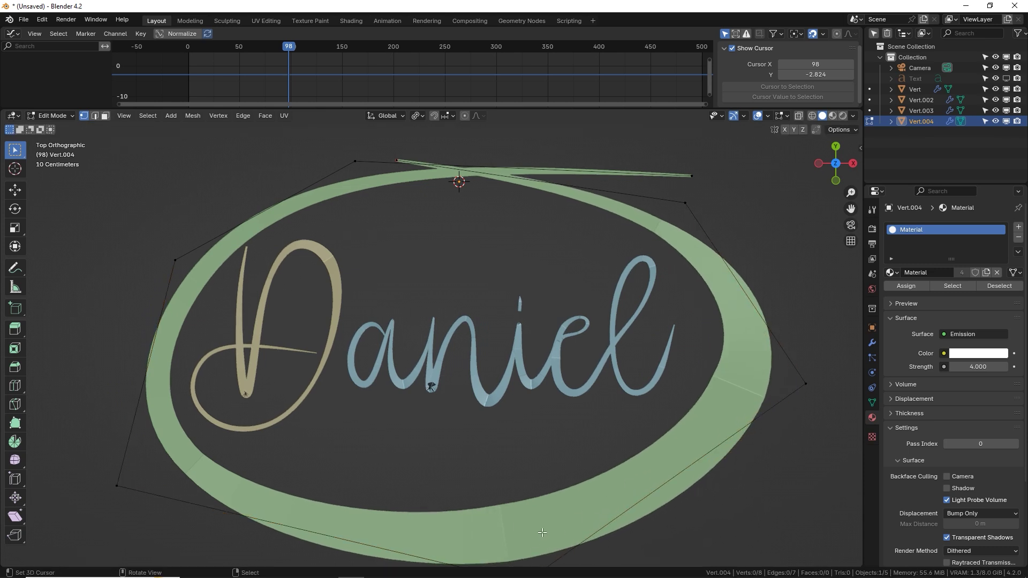
{"action": "left_click_drag", "start_coordinate": [543, 528], "coordinate": [546, 502], "text": "alt+shift"}
{"action": "right_click_drag", "start_coordinate": [523, 564], "coordinate": [531, 515]}
{"action": "left_click_drag", "start_coordinate": [512, 485], "coordinate": [495, 511], "text": "alt+shift"}
{"action": "right_click_drag", "start_coordinate": [109, 498], "coordinate": [59, 516]}
{"action": "right_click_drag", "start_coordinate": [785, 366], "coordinate": [797, 339]}
{"action": "right_click_drag", "start_coordinate": [676, 205], "coordinate": [698, 197]}
{"action": "right_click_drag", "start_coordinate": [373, 160], "coordinate": [258, 158]}
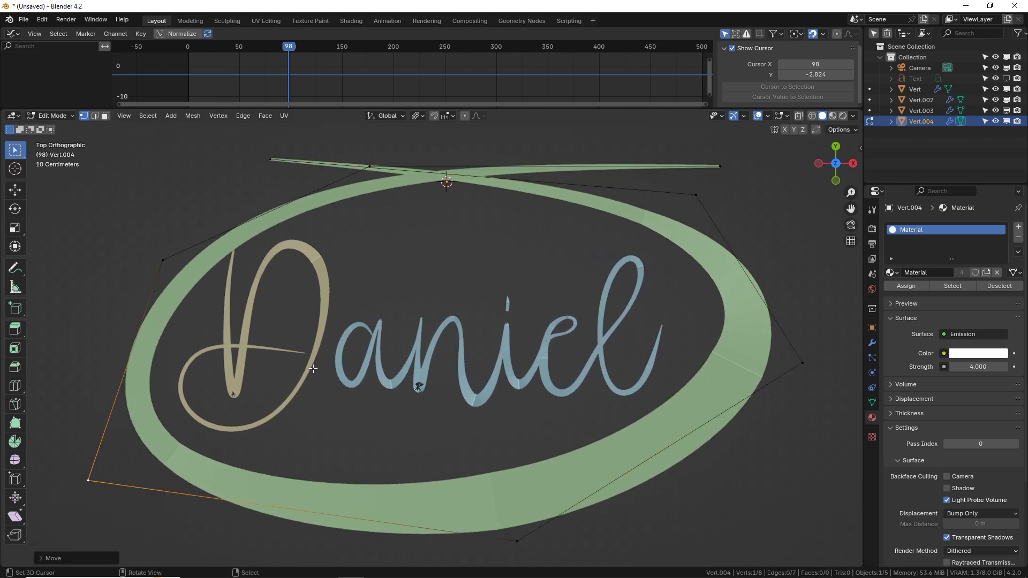
Return to Object Mode and play the whole animation from the start in Rendered shading.
{"action": "key", "text": "Tab"}
{"action": "key", "text": "shift+Left"}
{"action": "key", "text": "space"}
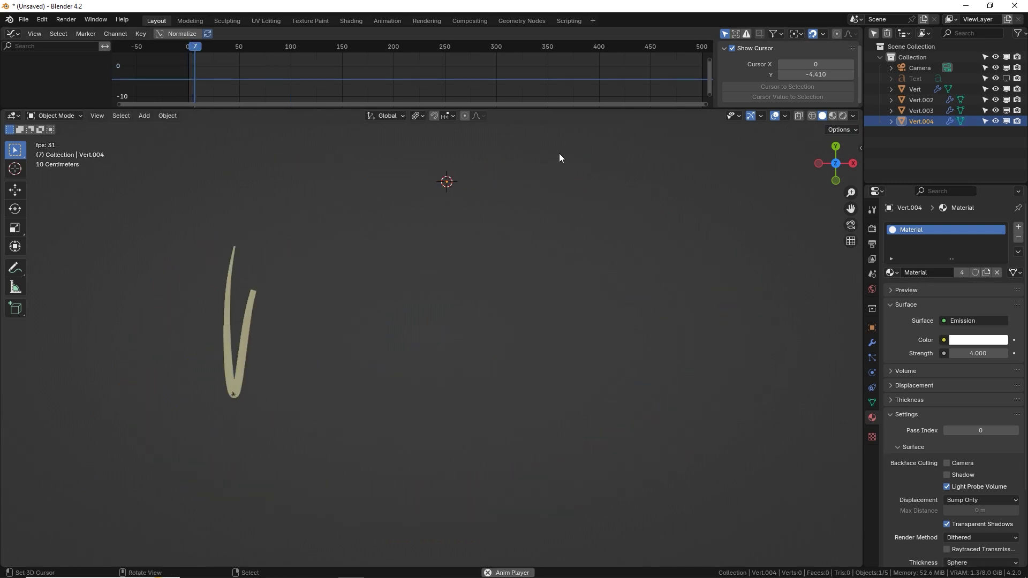
{"action": "left_click", "coordinate": [844, 115]}
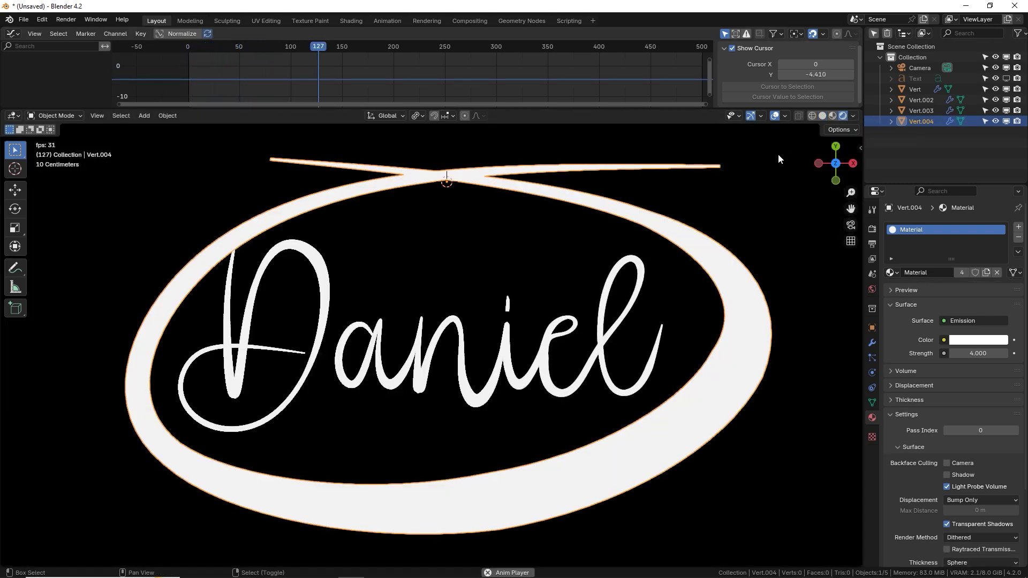
{"action": "key", "text": "space"}
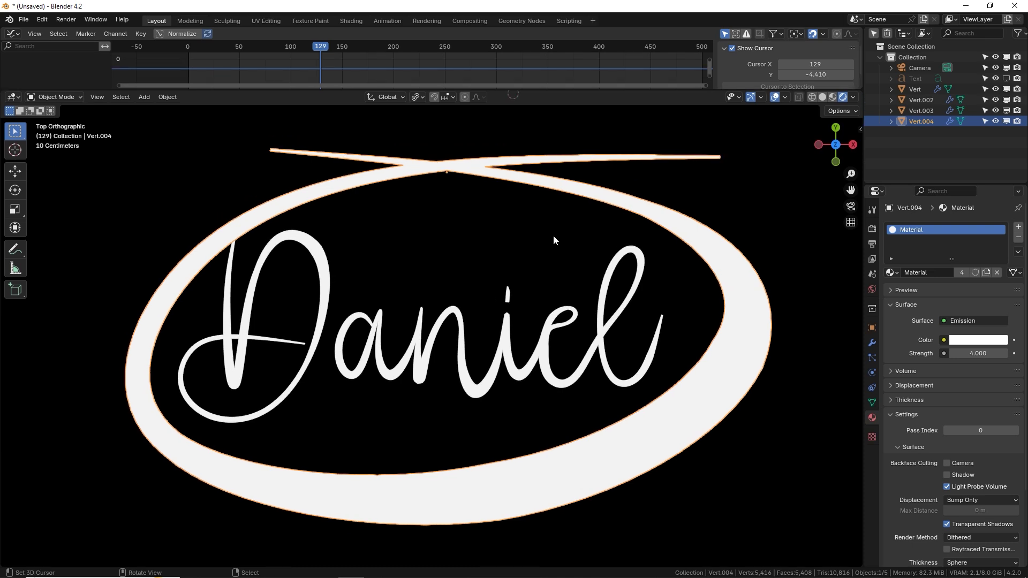
Look through the camera and raise it along Z to about 21.1 m so the whole loop fits the frame.
{"action": "left_click", "coordinate": [921, 69]}
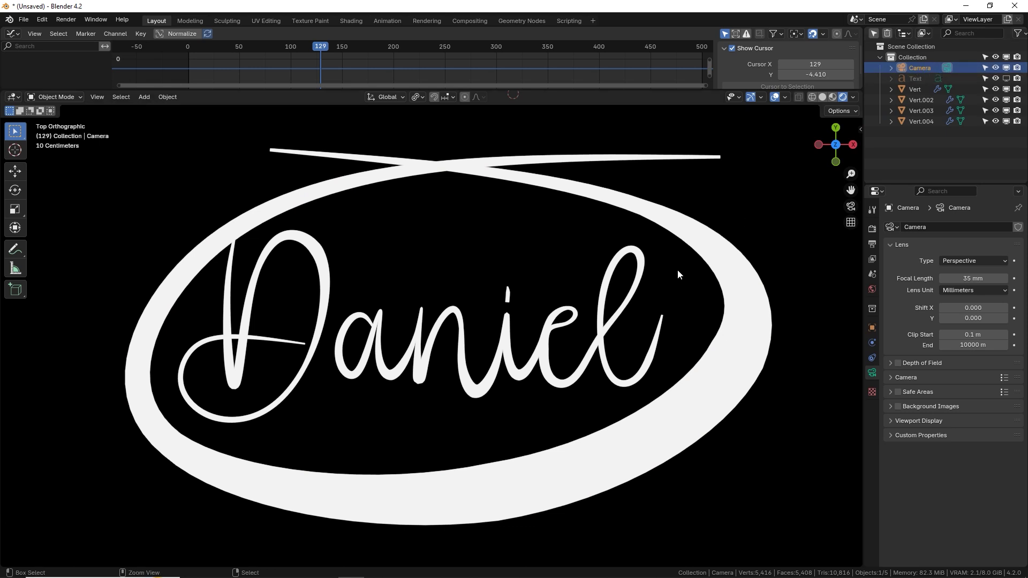
{"action": "key", "text": "KP_0"}
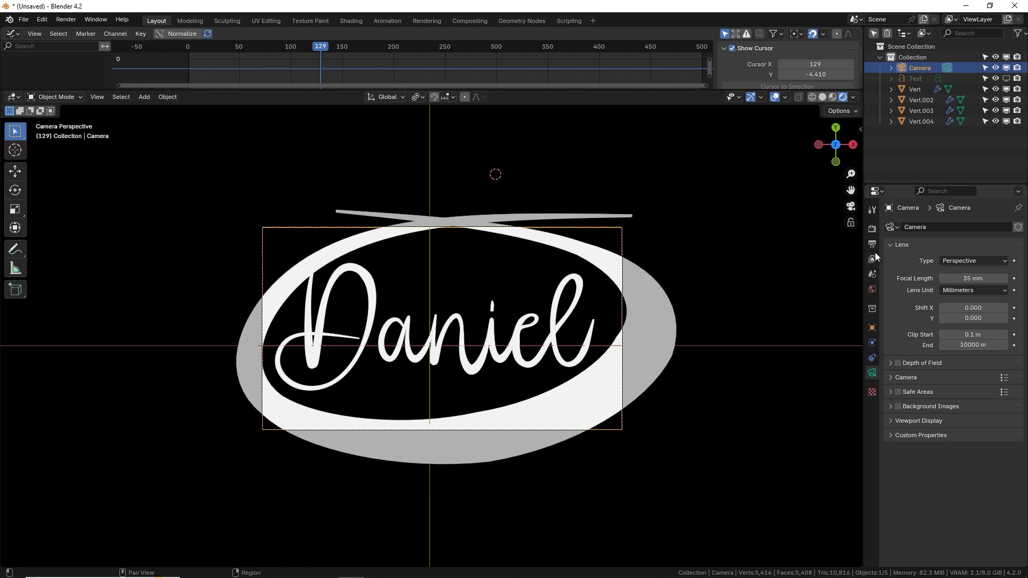
{"action": "left_click", "coordinate": [871, 328]}
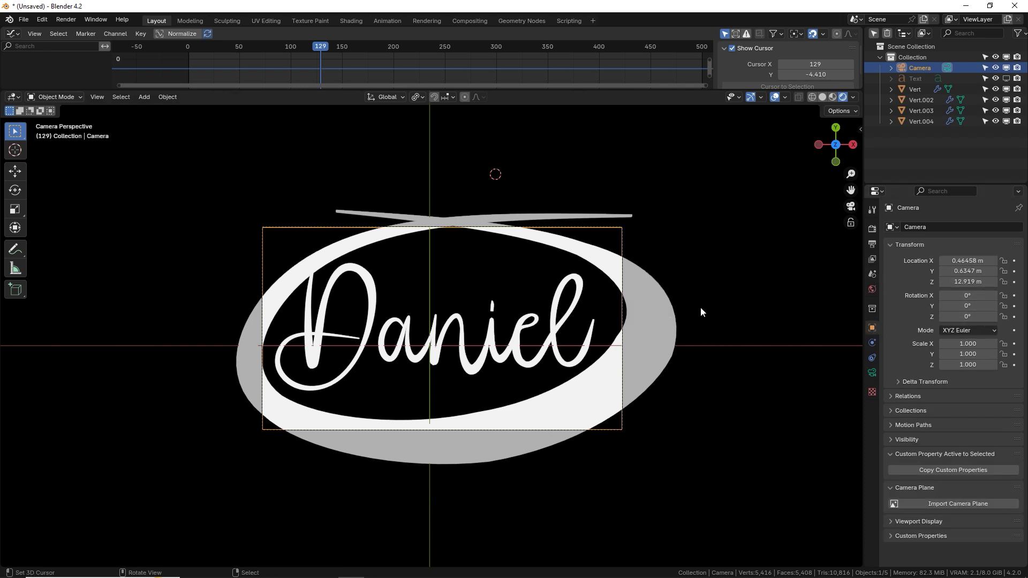
{"action": "key", "text": "g"}
{"action": "key", "text": "z"}
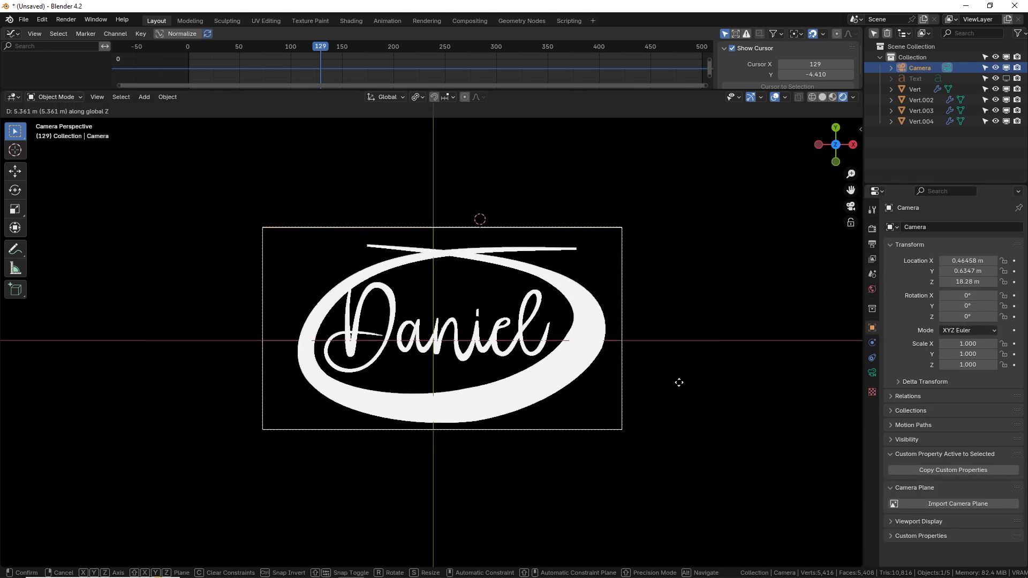
{"action": "left_click", "coordinate": [672, 391]}
{"action": "scroll", "coordinate": [643, 376], "scroll_direction": "up", "scroll_amount": 2}
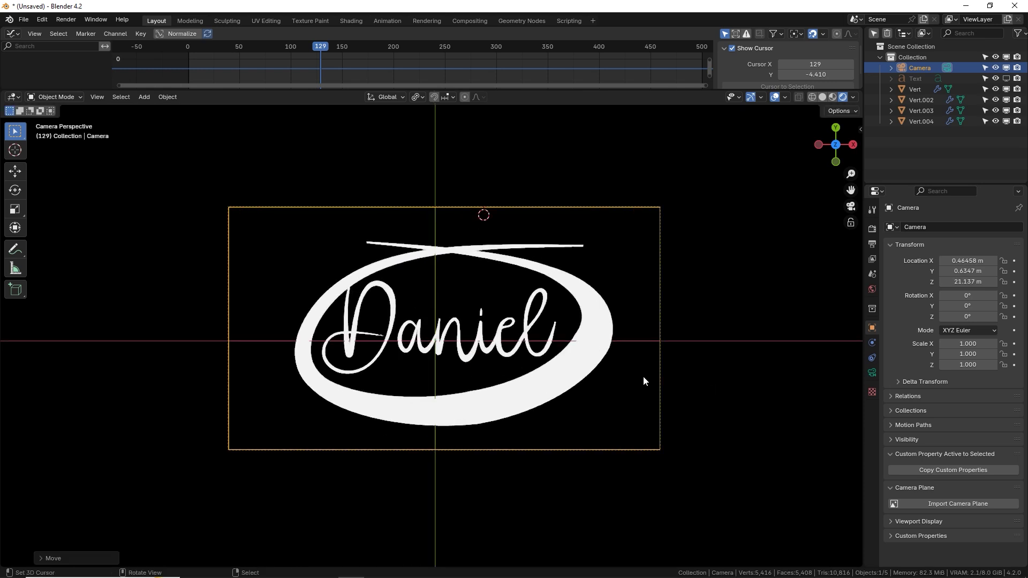
Scrub to where the loop is fully drawn and set the scene's end frame to 110.
{"action": "left_click_drag", "start_coordinate": [382, 76], "coordinate": [360, 68]}
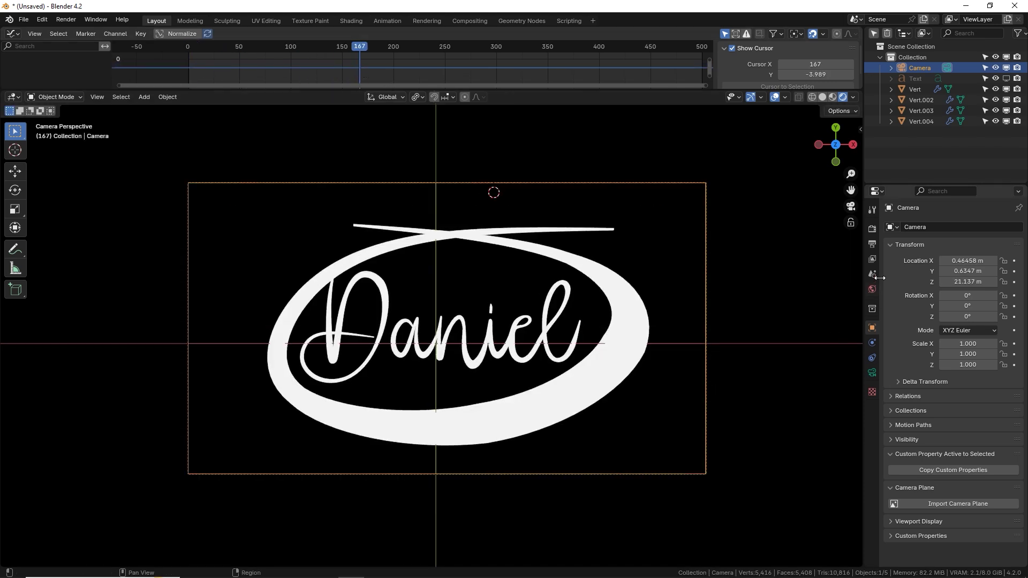
{"action": "left_click", "coordinate": [872, 244]}
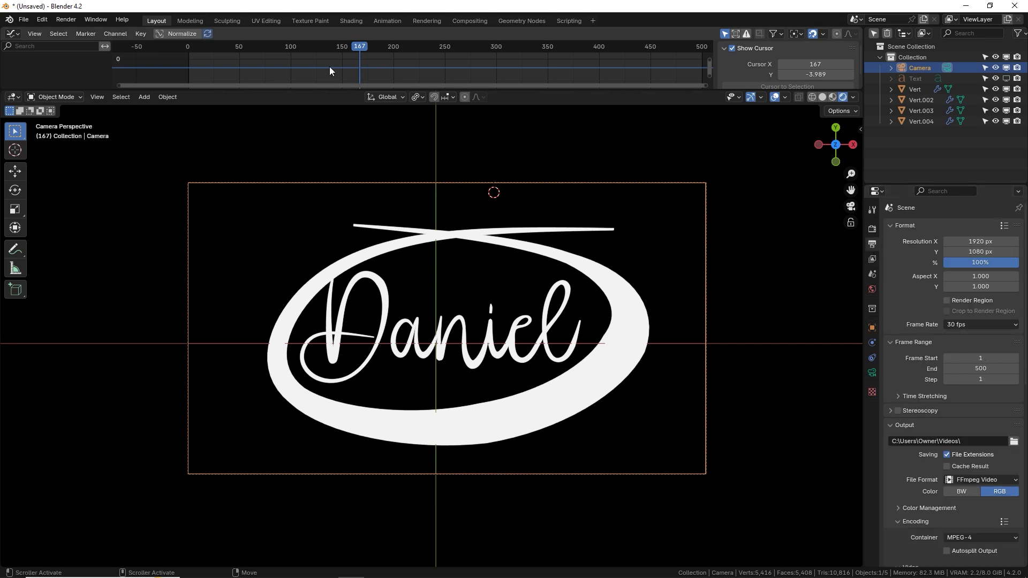
{"action": "left_click_drag", "start_coordinate": [330, 67], "coordinate": [297, 64]}
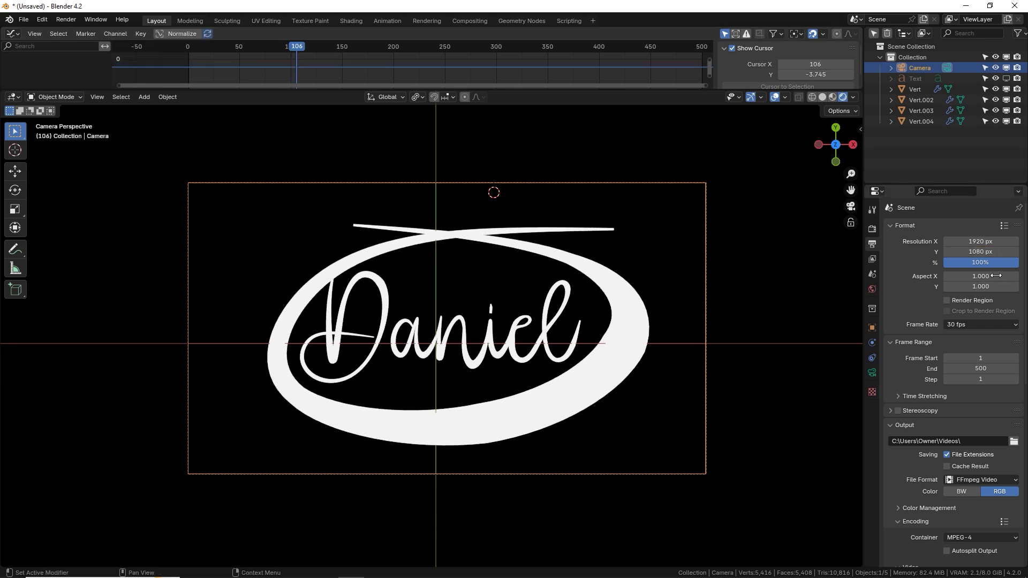
{"action": "left_click", "coordinate": [988, 368]}
{"action": "type", "text": "110"}
{"action": "key", "text": "Return"}
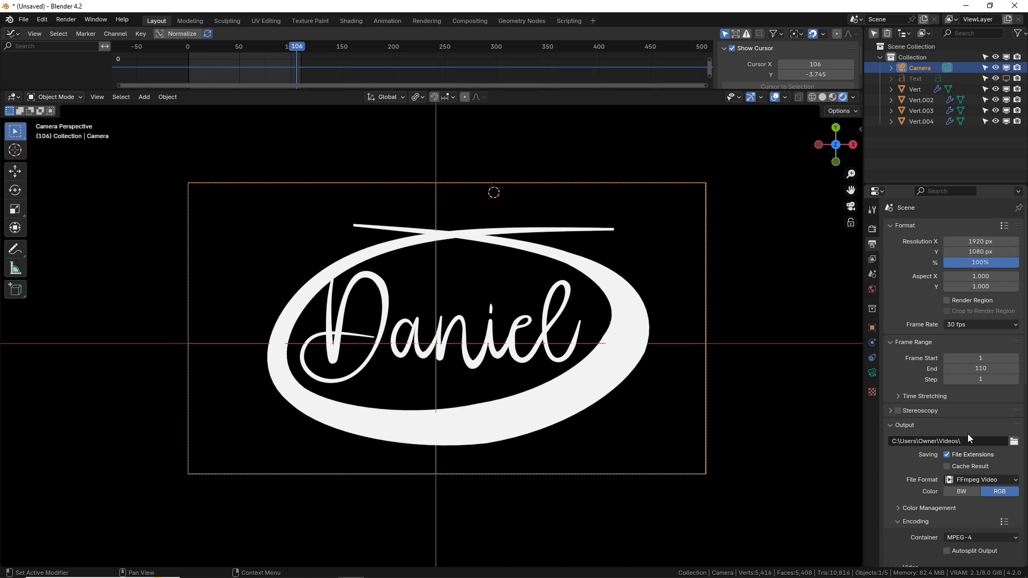
Set the render output to the G:\Video\Renders folder, naming the file with the handwritten first name followed by "writting animation".
{"action": "scroll", "coordinate": [968, 434], "scroll_direction": "down", "scroll_amount": 3}
{"action": "left_click", "coordinate": [1014, 361]}
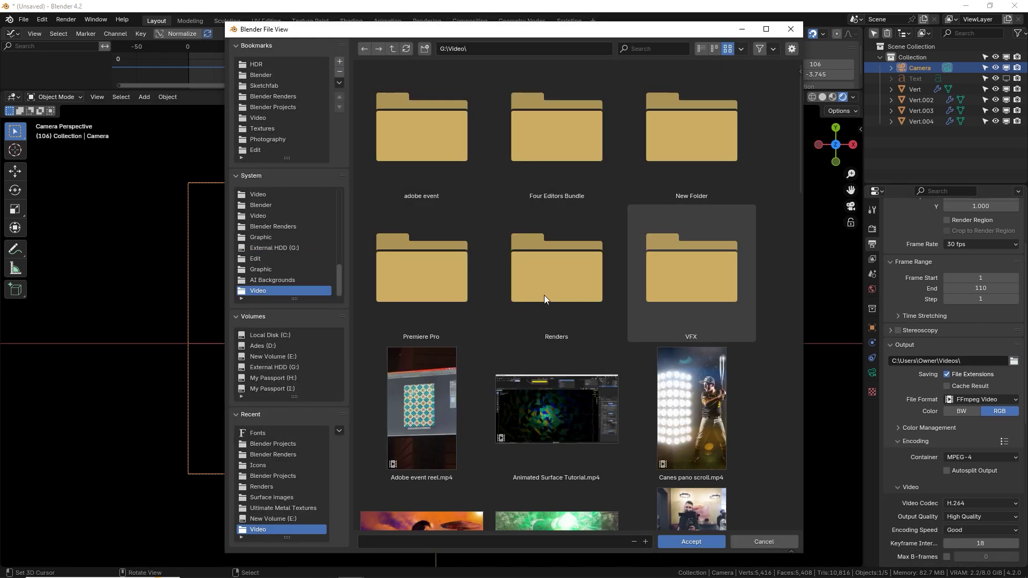
{"action": "double_click", "coordinate": [543, 294]}
{"action": "left_click", "coordinate": [530, 543]}
{"action": "type", "text": "Daniel writting animation"}
{"action": "key", "text": "Return"}
{"action": "left_click", "coordinate": [689, 541]}
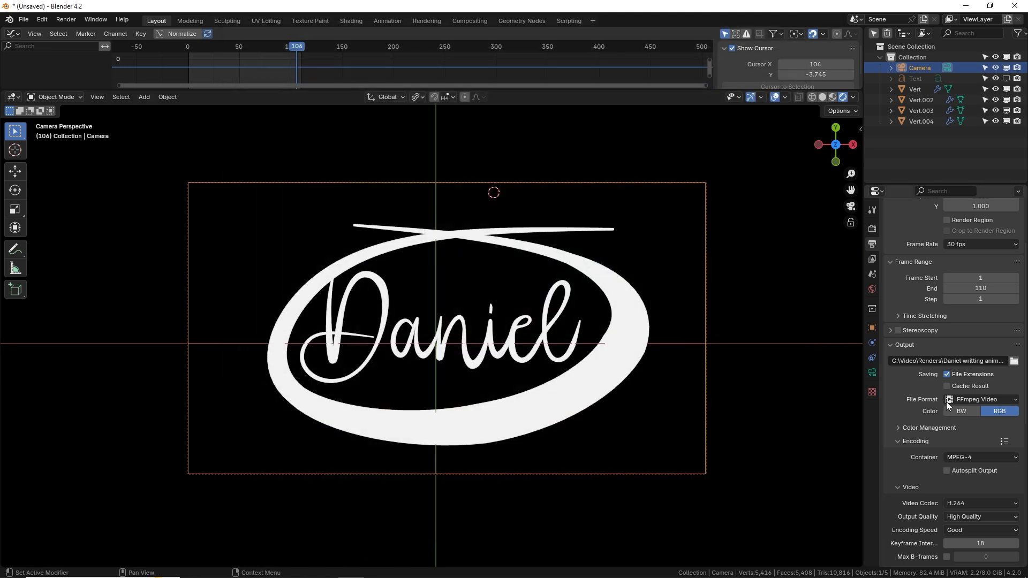
{"action": "scroll", "coordinate": [947, 400], "scroll_direction": "down", "scroll_amount": 3}
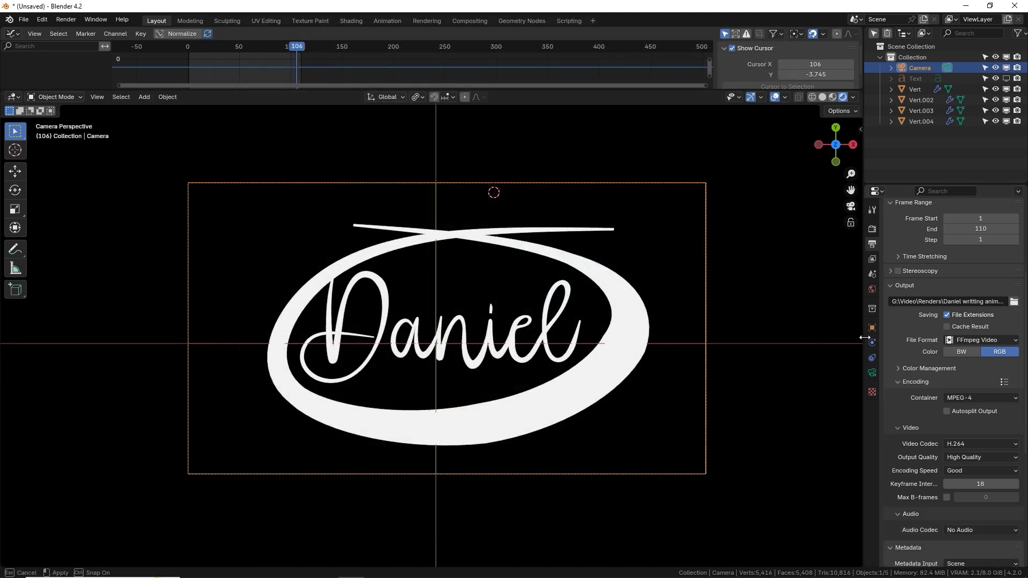
Widen the properties editor and set the output encoding to the MPEG-4 container with the H.264 video codec.
{"action": "left_click_drag", "start_coordinate": [865, 338], "coordinate": [813, 338]}
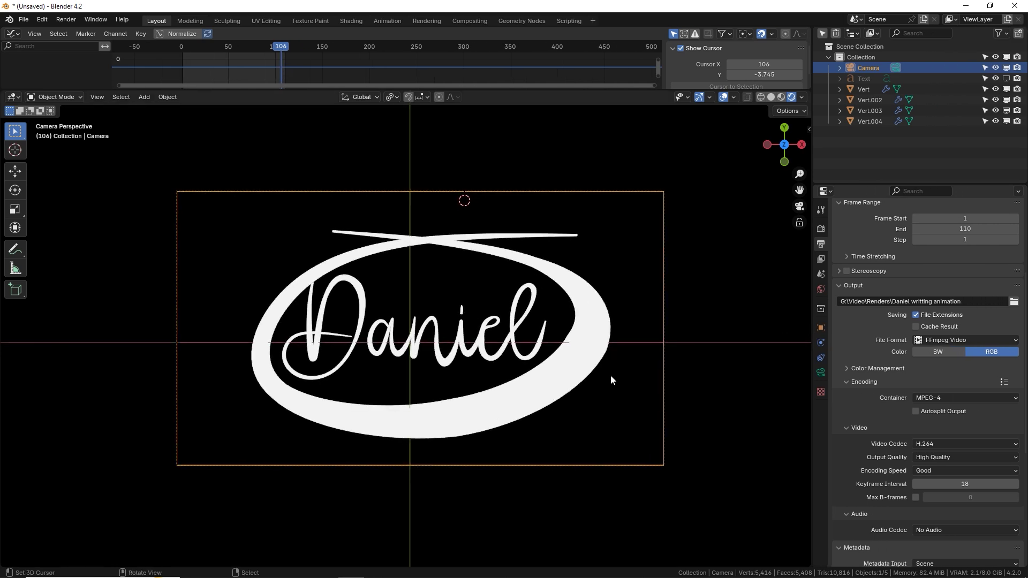
{"action": "left_click", "coordinate": [936, 397]}
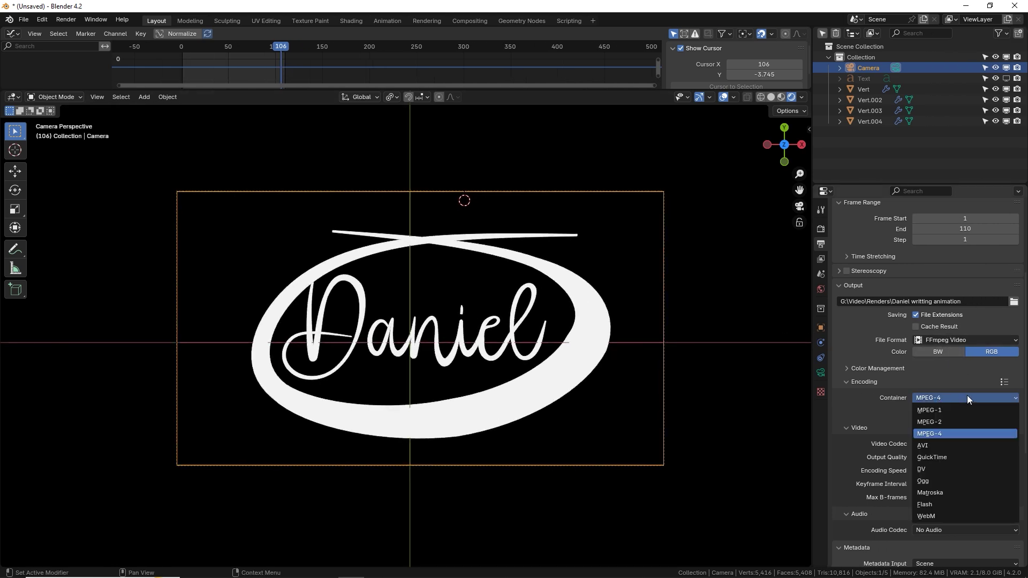
{"action": "left_click", "coordinate": [949, 396]}
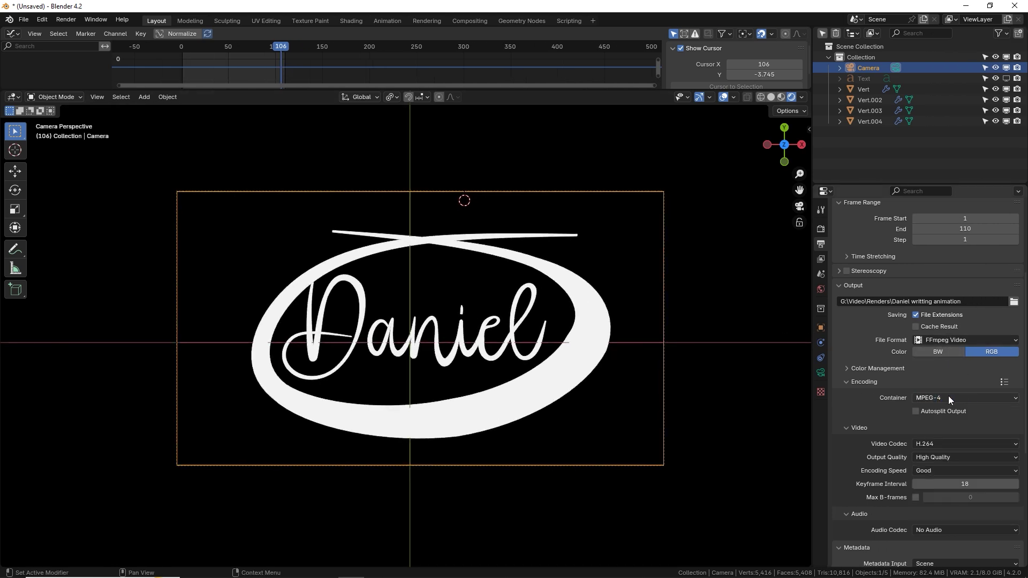
{"action": "left_click", "coordinate": [968, 443]}
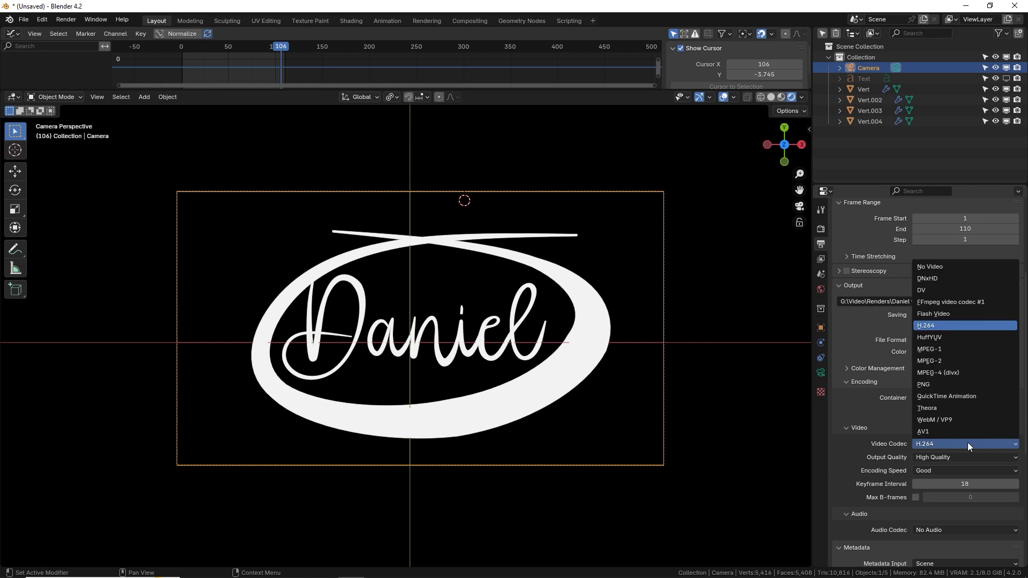
{"action": "left_click", "coordinate": [938, 324]}
{"action": "scroll", "coordinate": [884, 422], "scroll_direction": "down", "scroll_amount": 1}
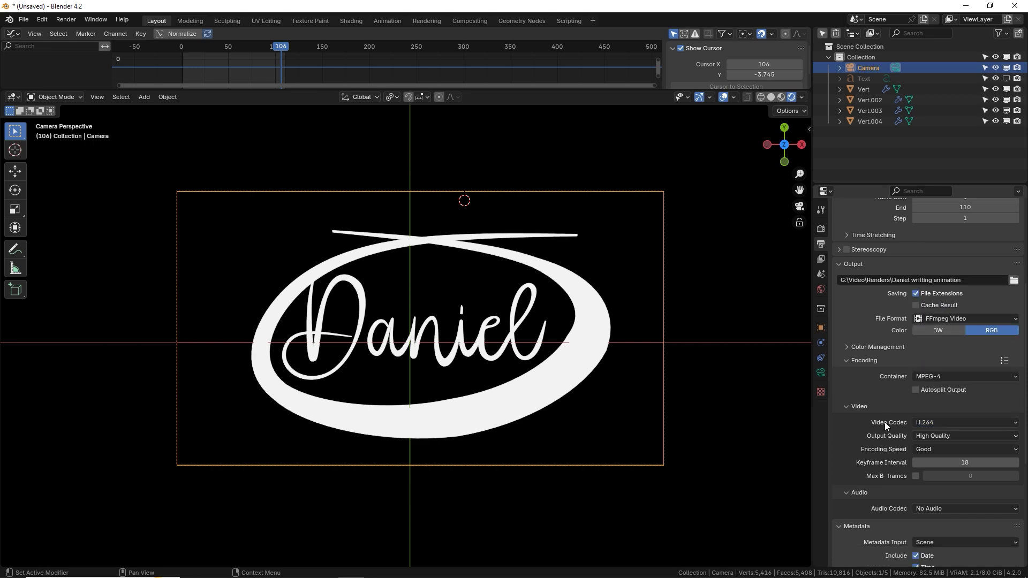
{"action": "scroll", "coordinate": [884, 421], "scroll_direction": "down", "scroll_amount": 2}
{"action": "scroll", "coordinate": [885, 421], "scroll_direction": "up", "scroll_amount": 2}
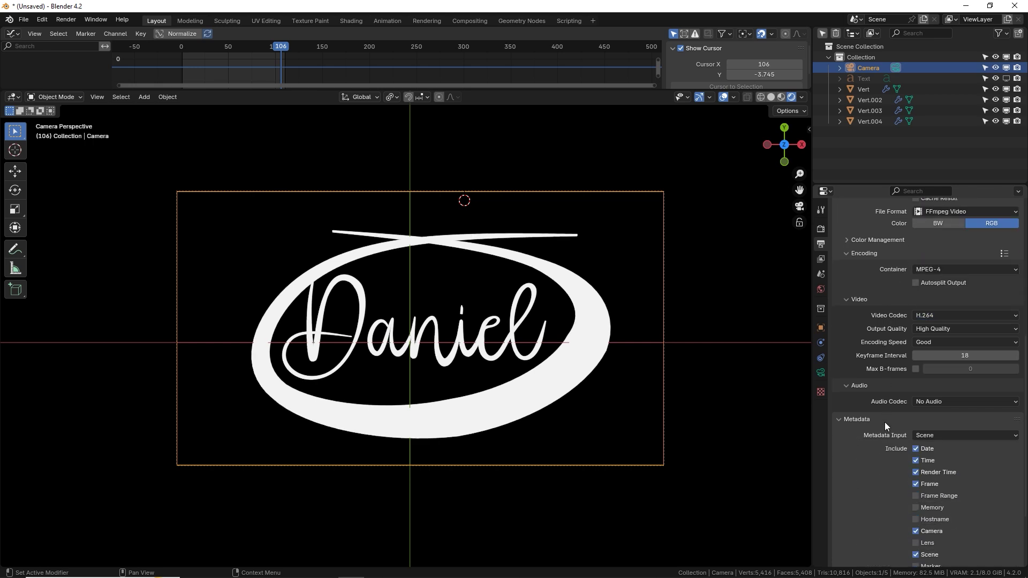
{"action": "scroll", "coordinate": [882, 424], "scroll_direction": "up", "scroll_amount": 5}
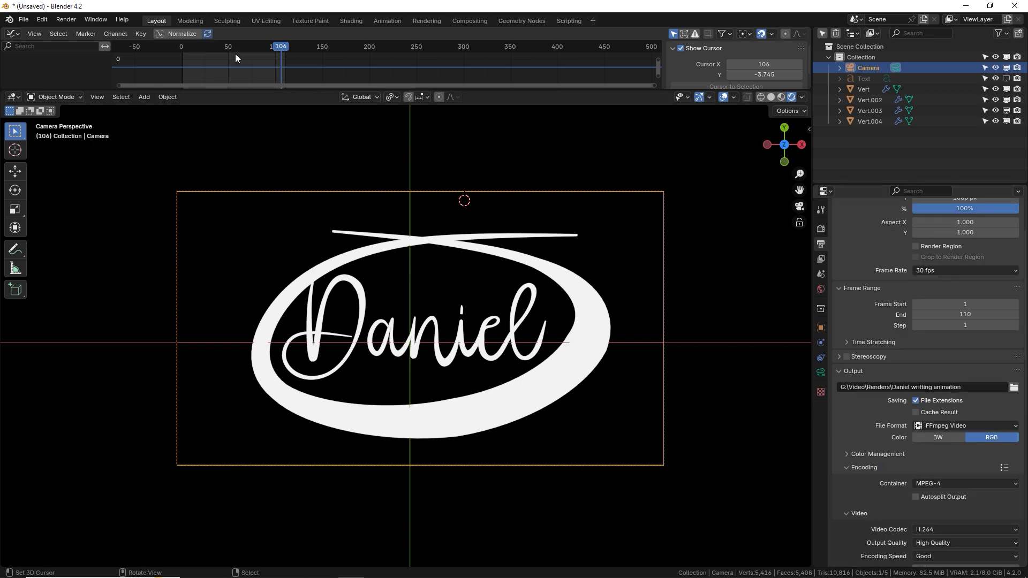